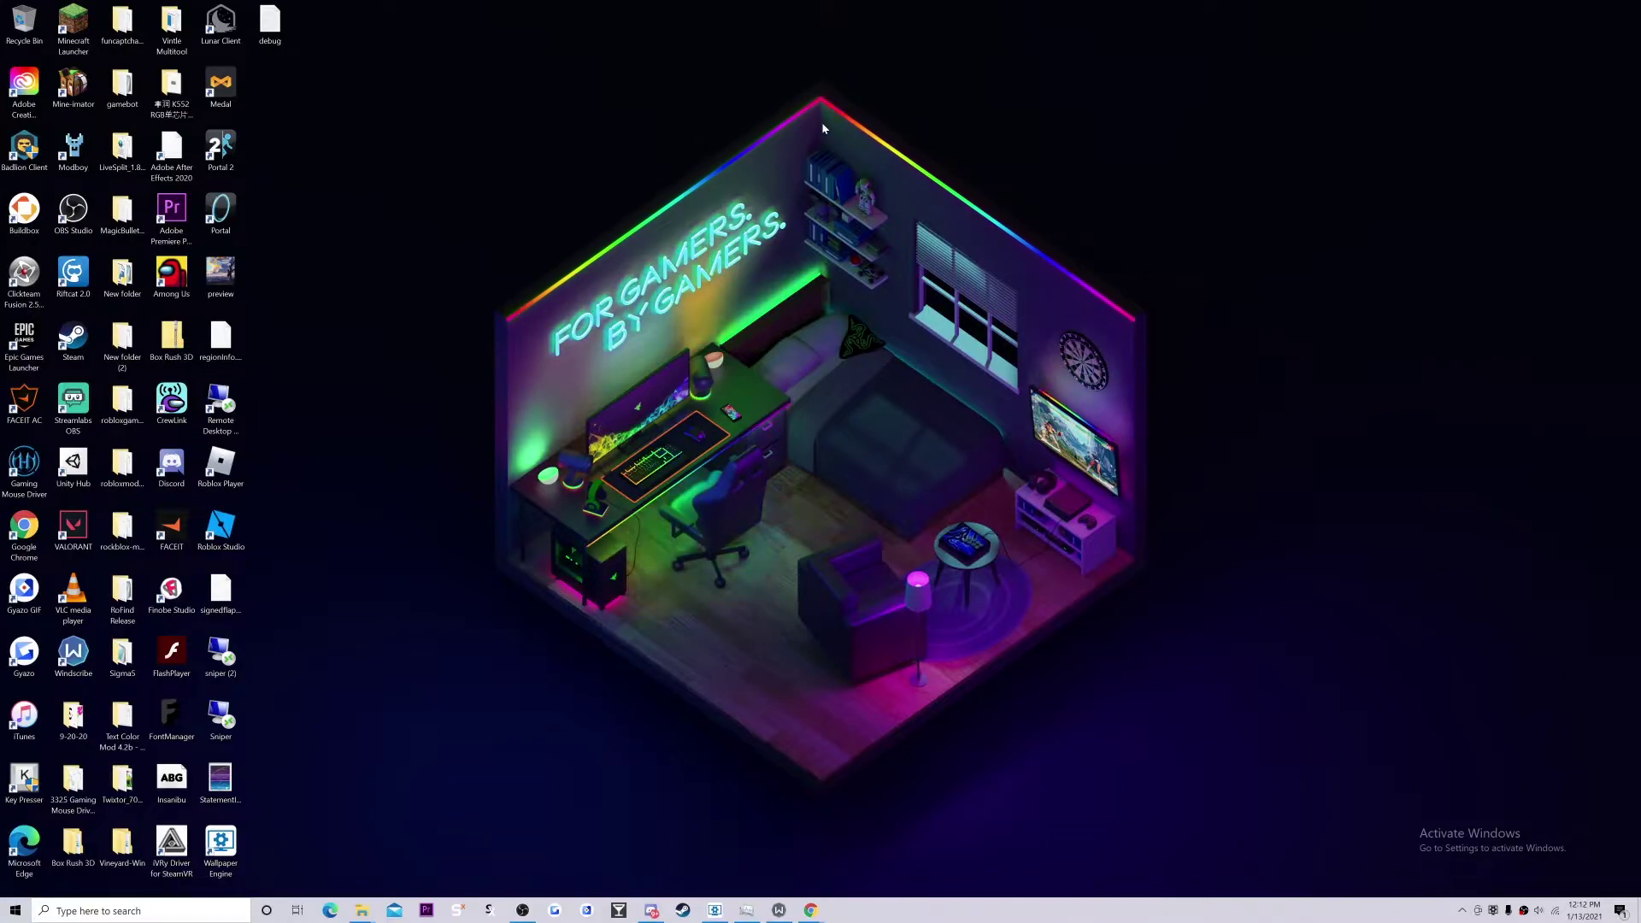
- Restore the Chrome window and reload the Wix Games Portal 2D page
mouse_move(811, 910)
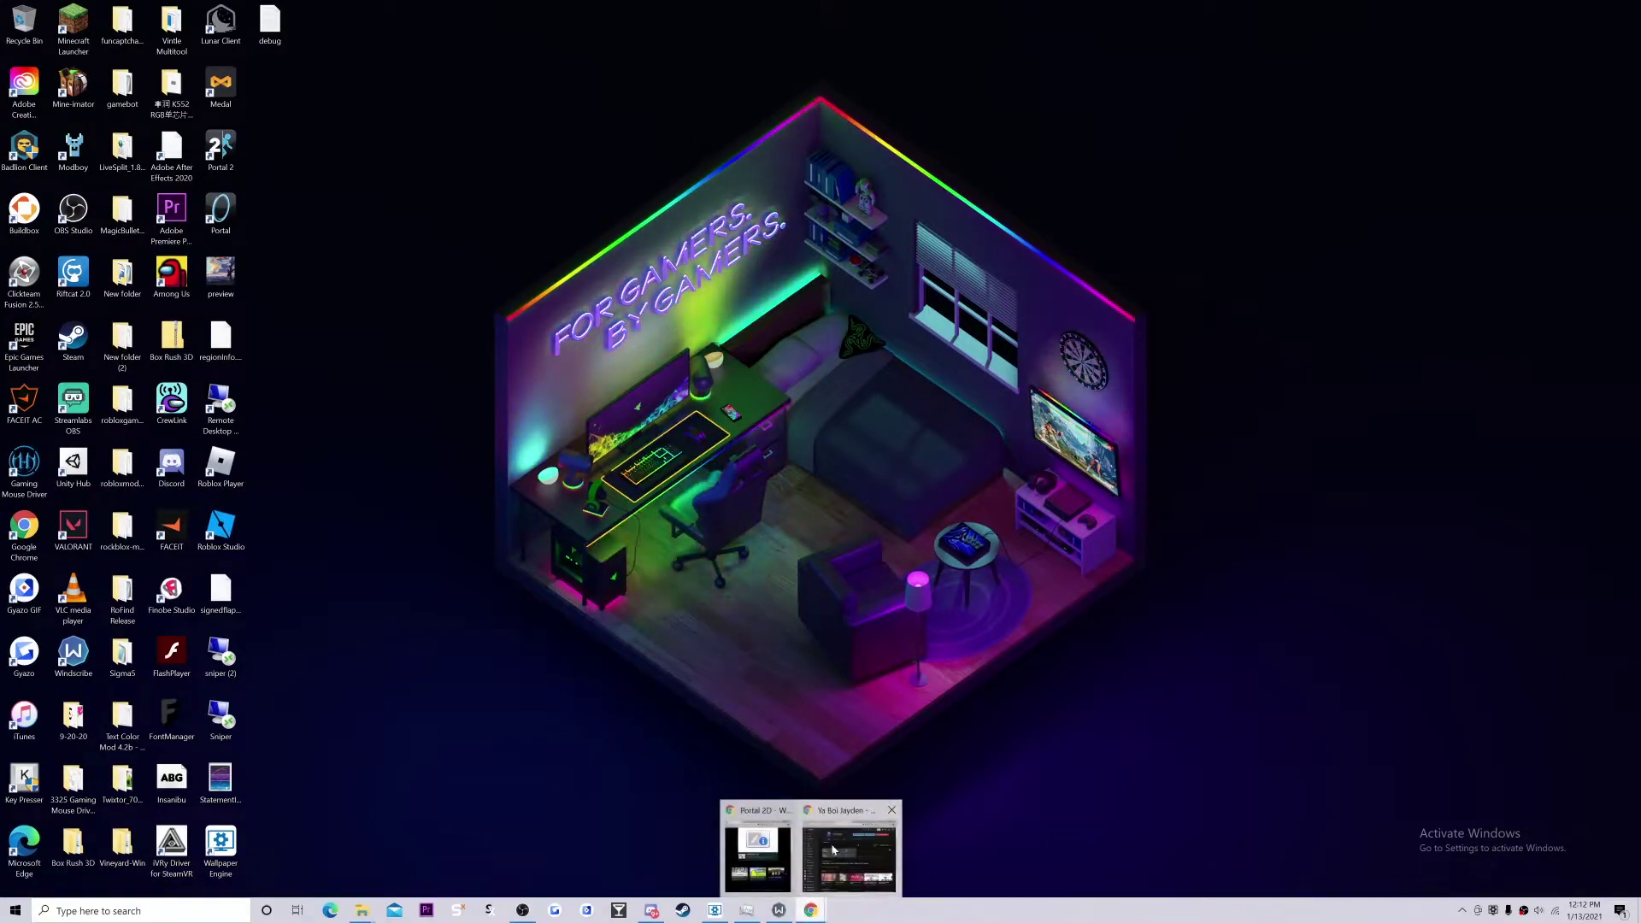
click(757, 855)
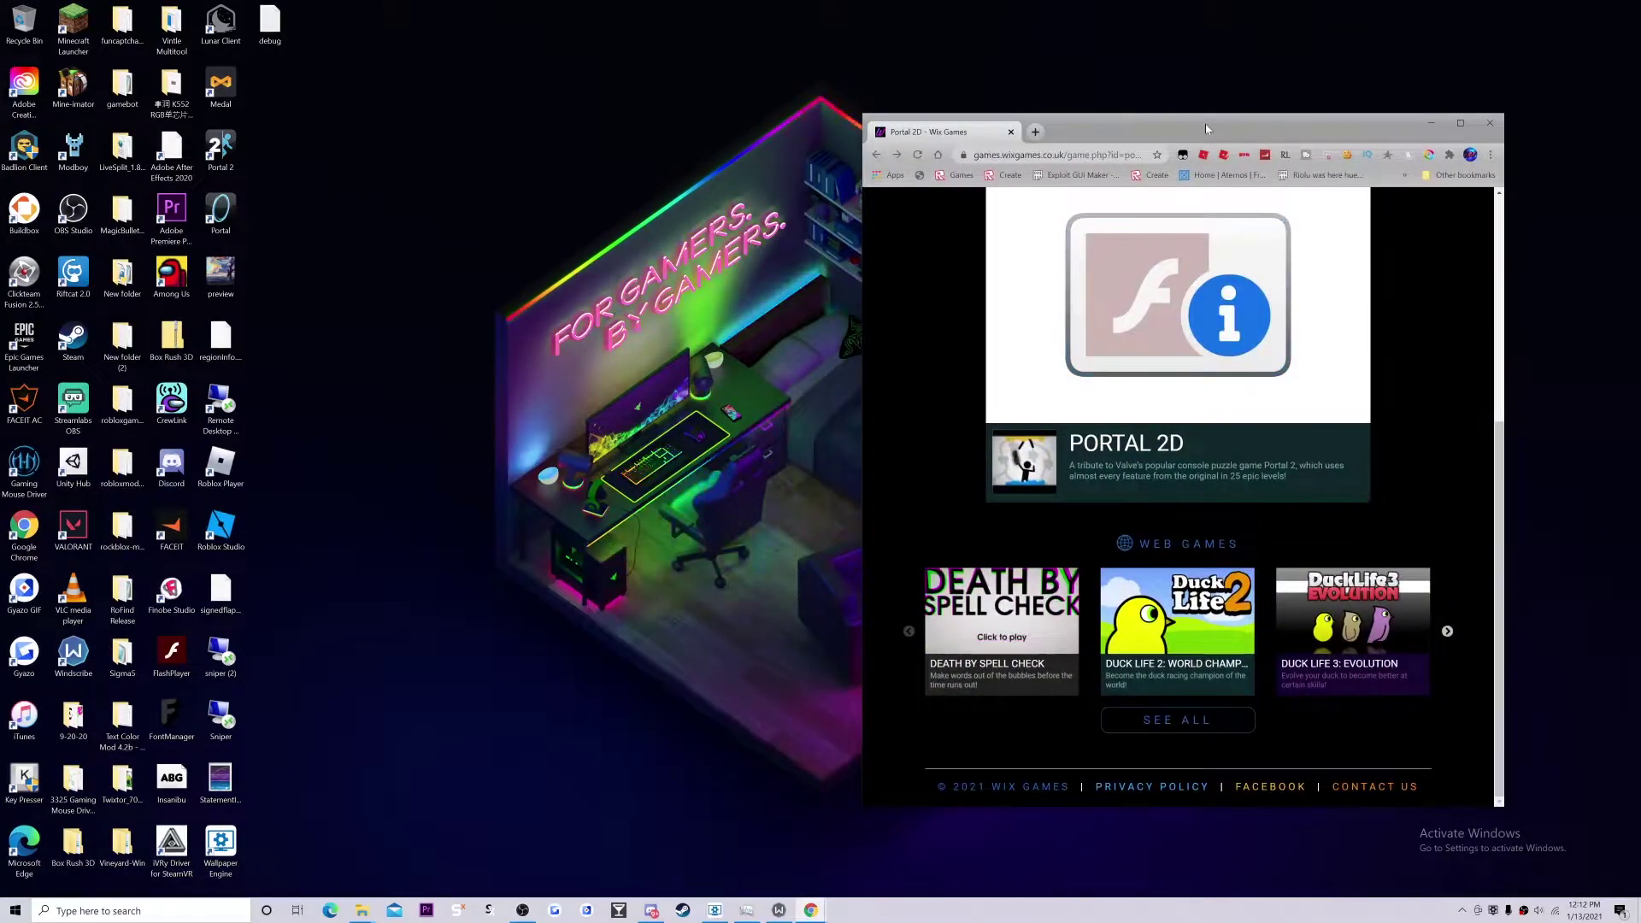
drag(1206, 128, 903, 55)
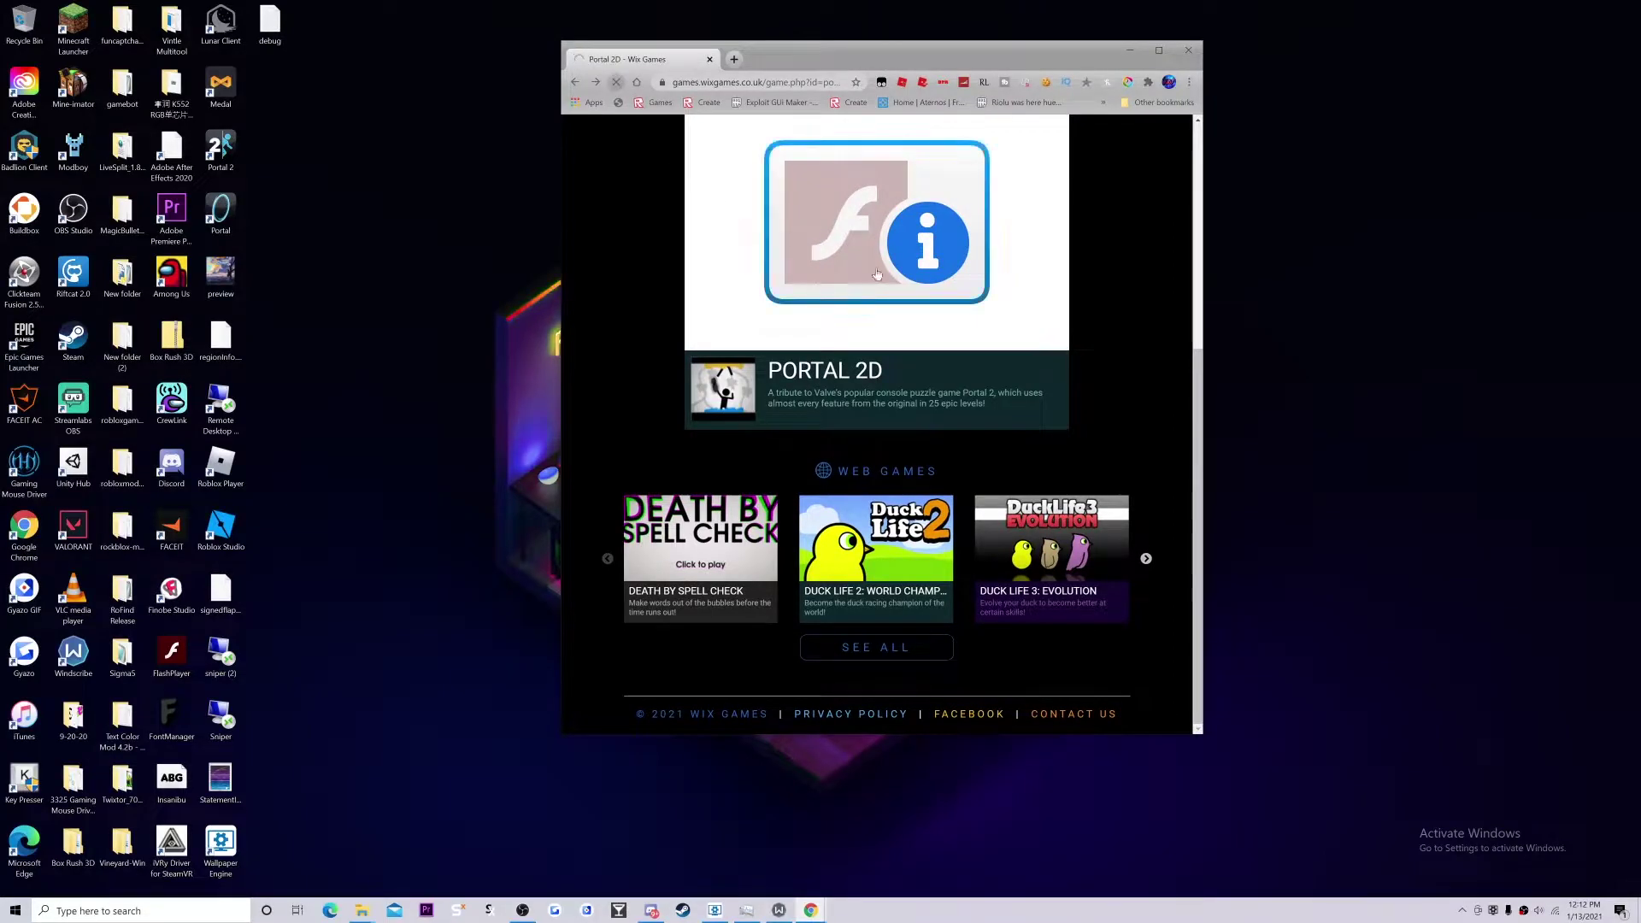
click(619, 83)
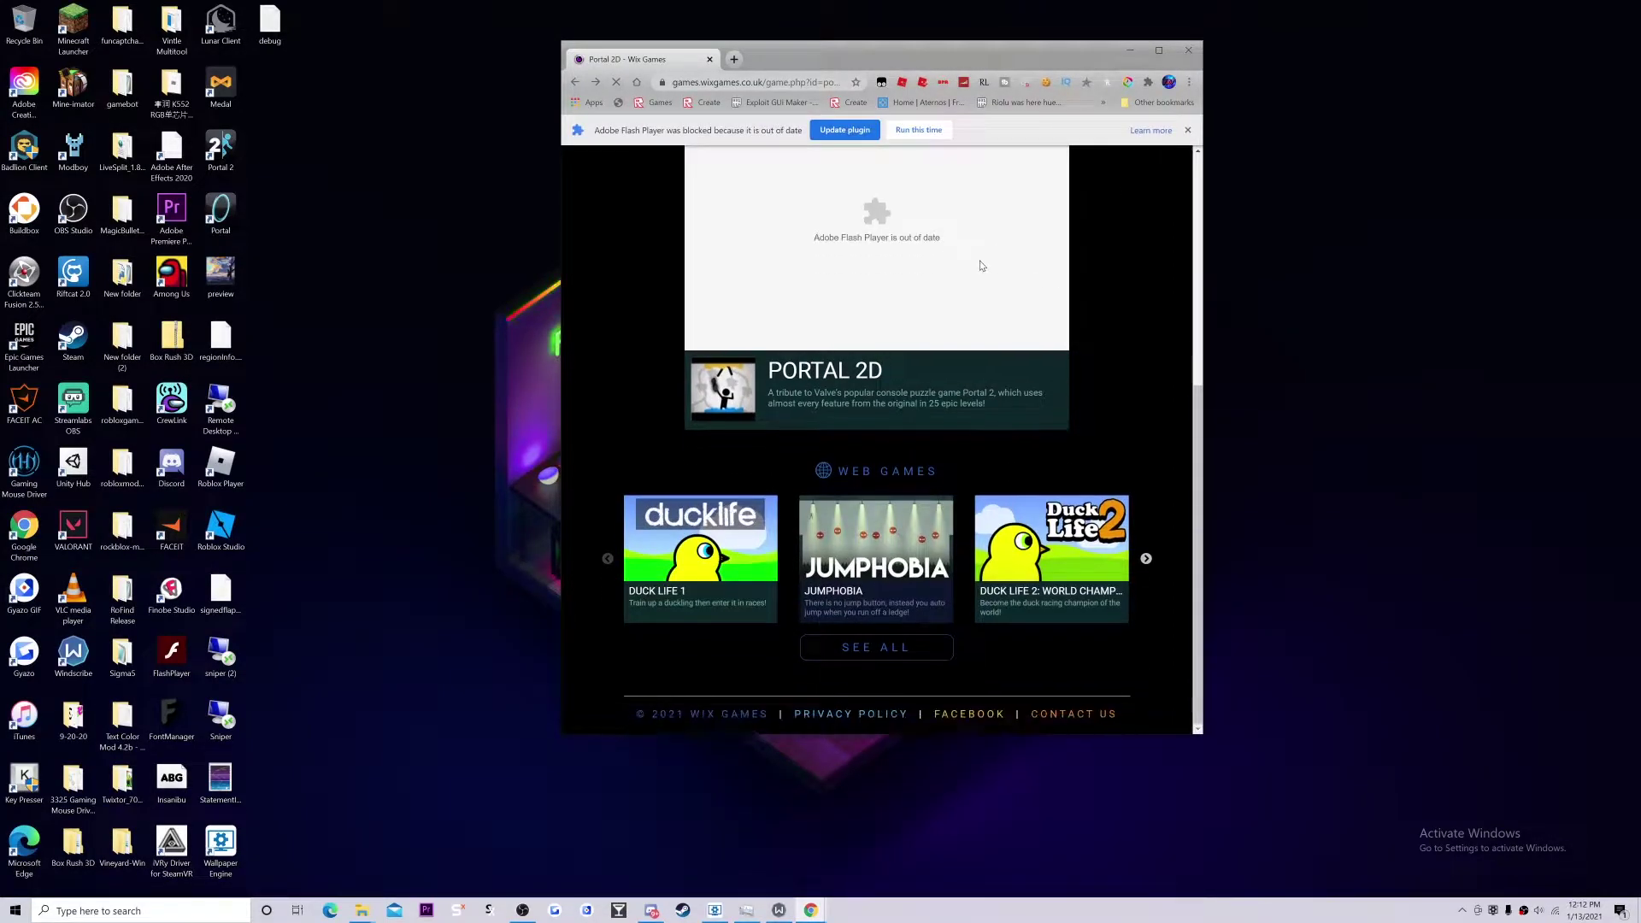
scroll(907, 395, up, 3)
- Read Adobe's Flash end-of-life notice, then close it and the Portal 2D tab, leaving a new tab
click(919, 130)
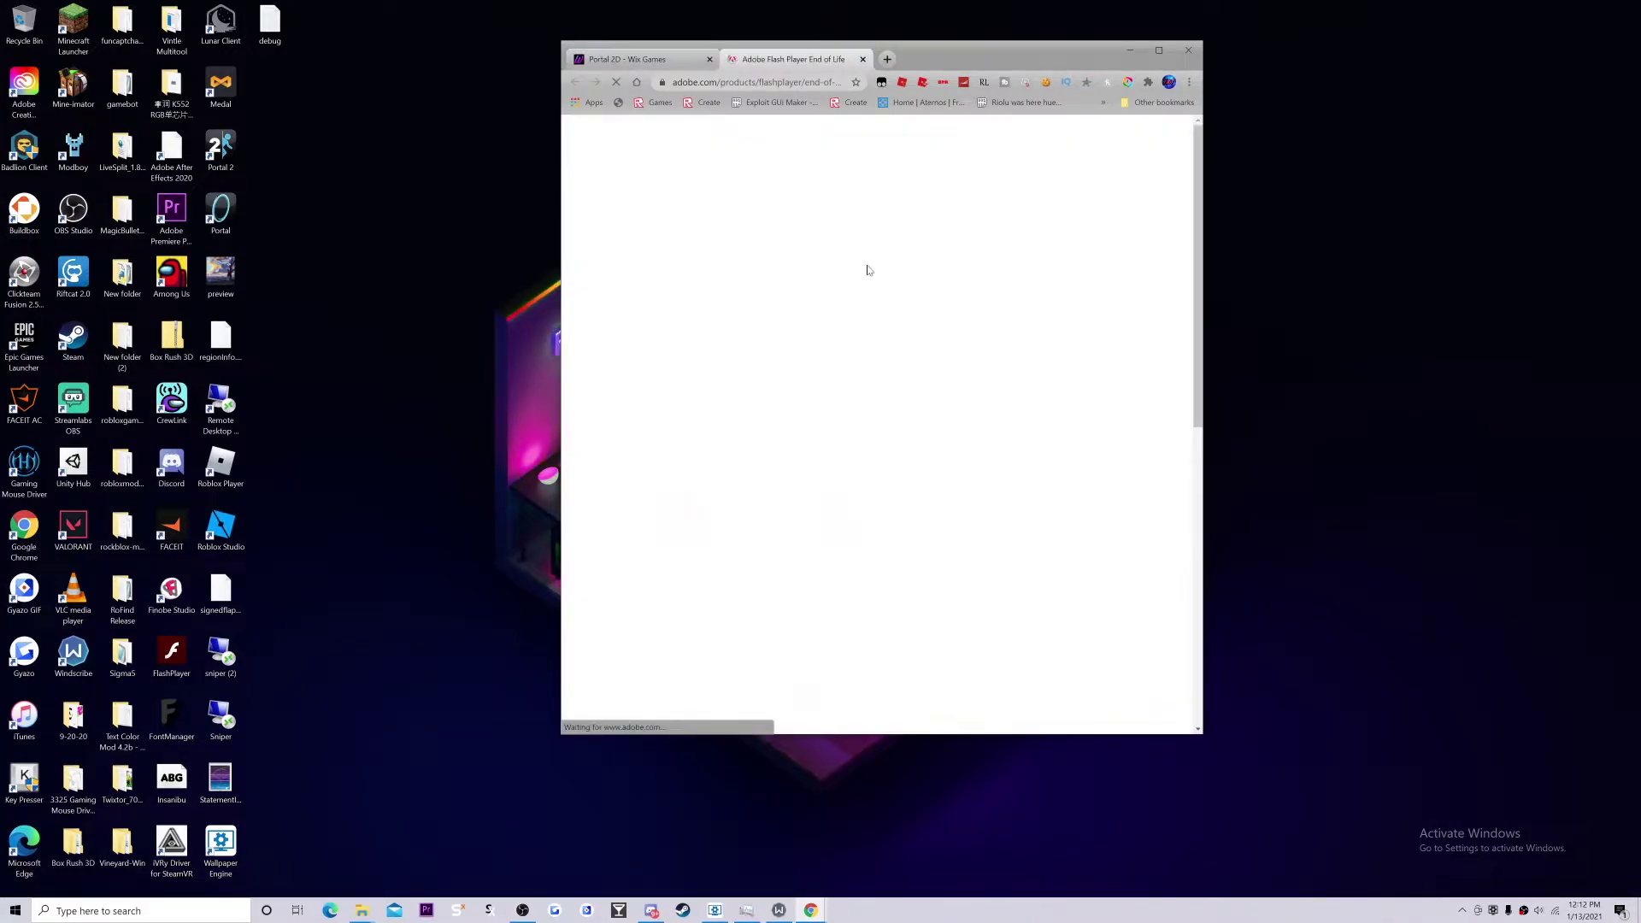
mouse_move(846, 303)
mouse_down()
mouse_move(718, 214)
mouse_move(783, 472)
mouse_up()
click(863, 60)
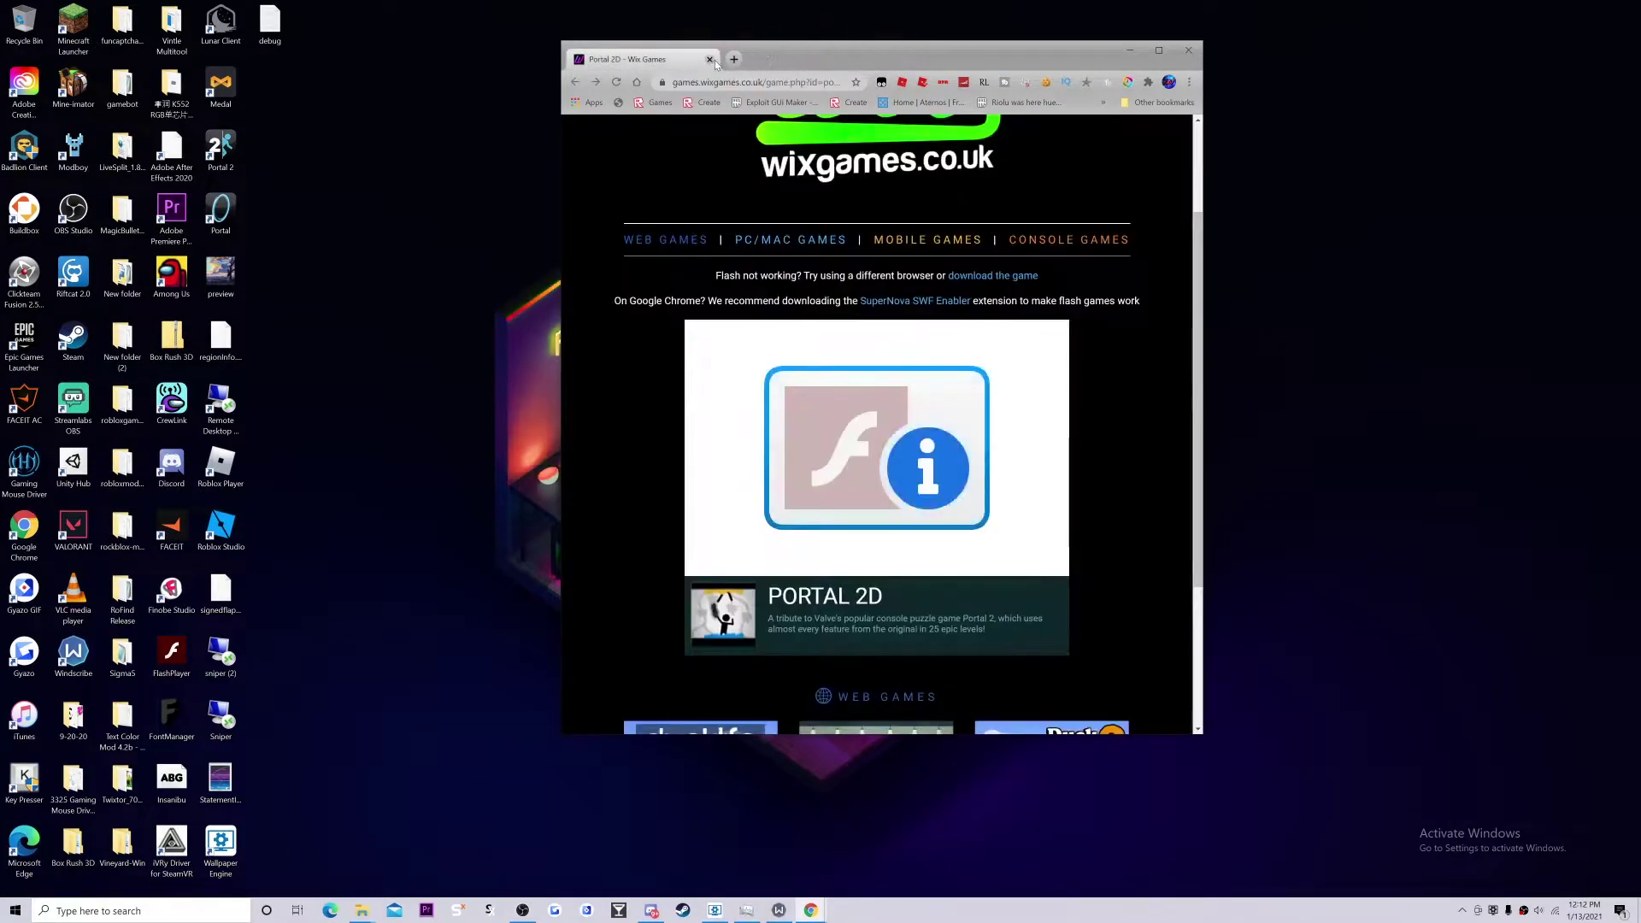
click(724, 59)
click(709, 59)
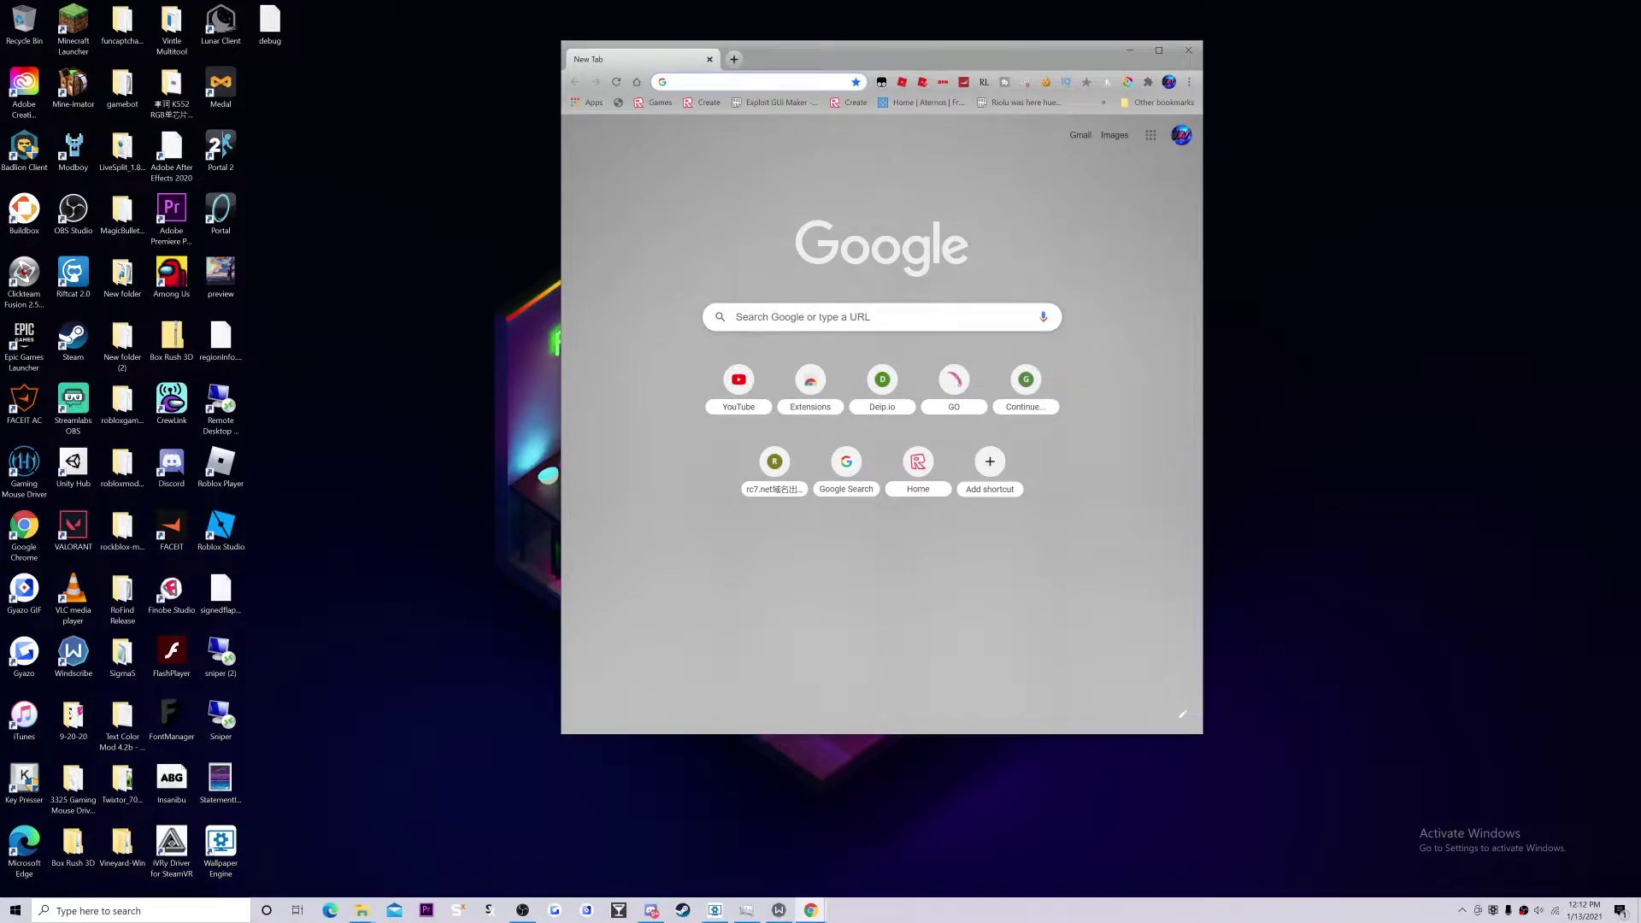
- Search the web for 'flashpoint' and enlarge the browser on BlueMaxima's Flashpoint site
text(flashpoint)
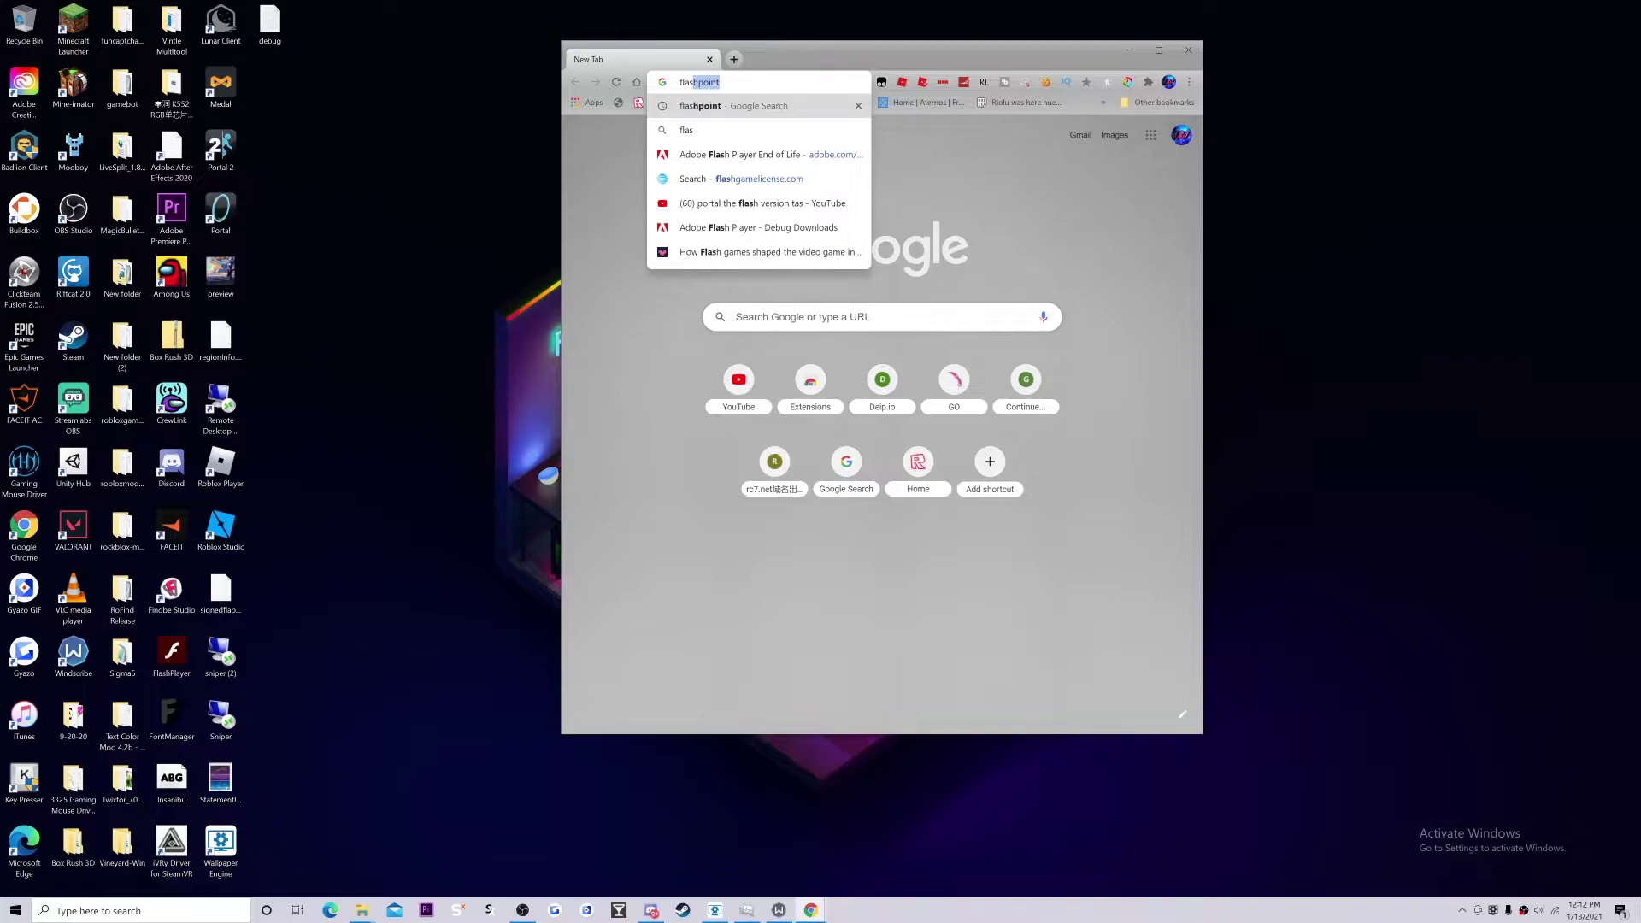
key(Return)
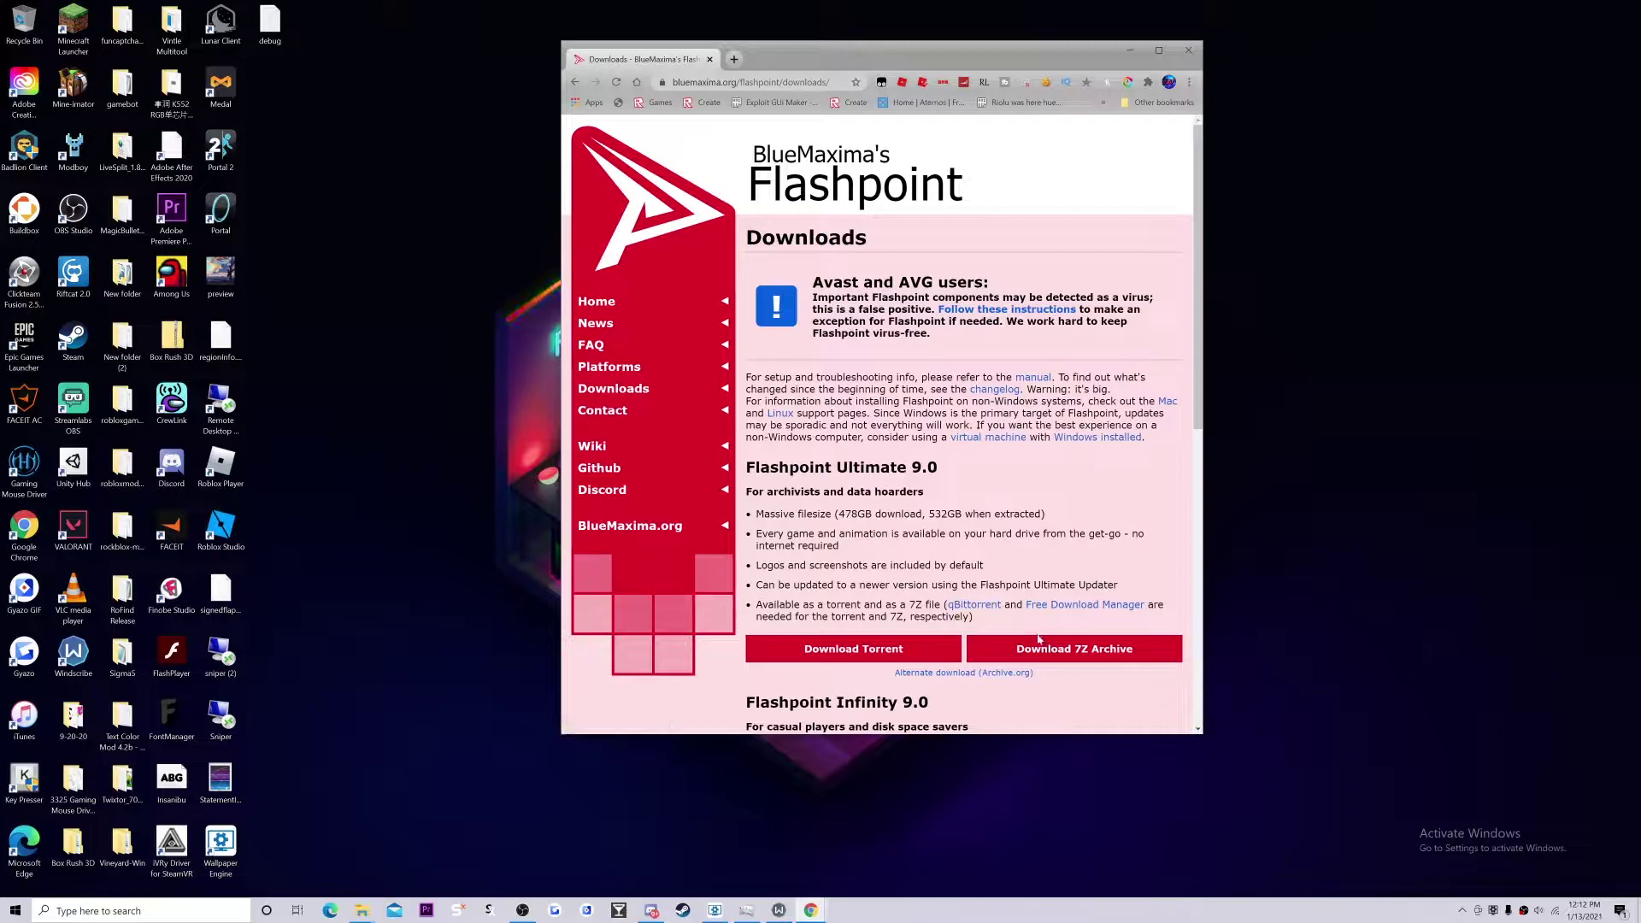
scroll(1039, 638, down, 4)
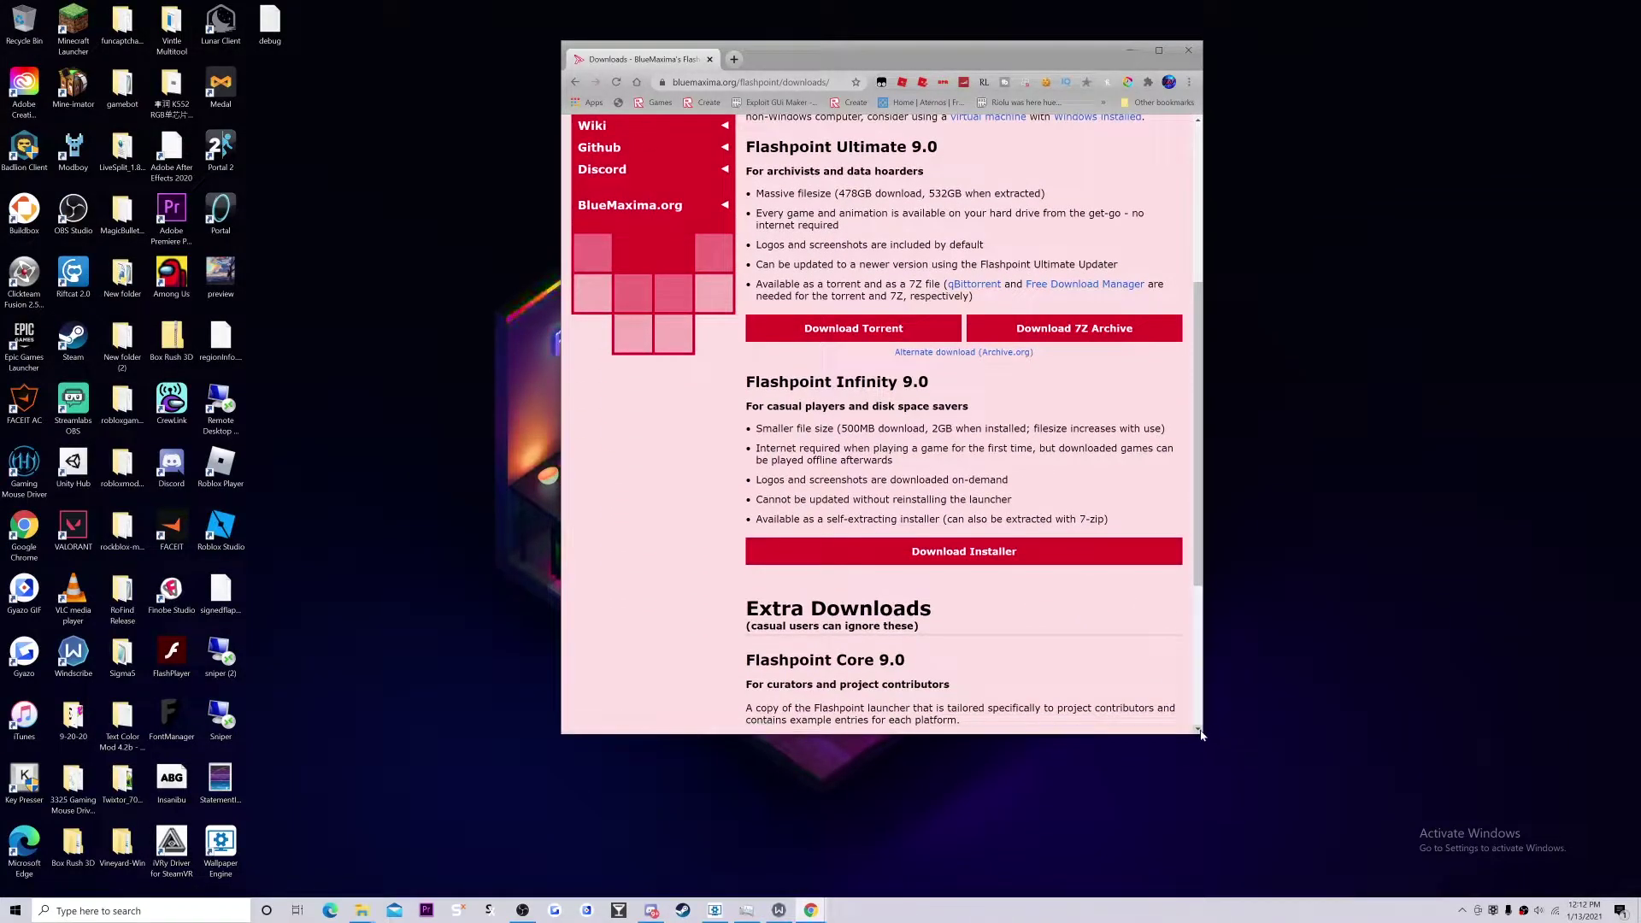
drag(1199, 733, 1465, 764)
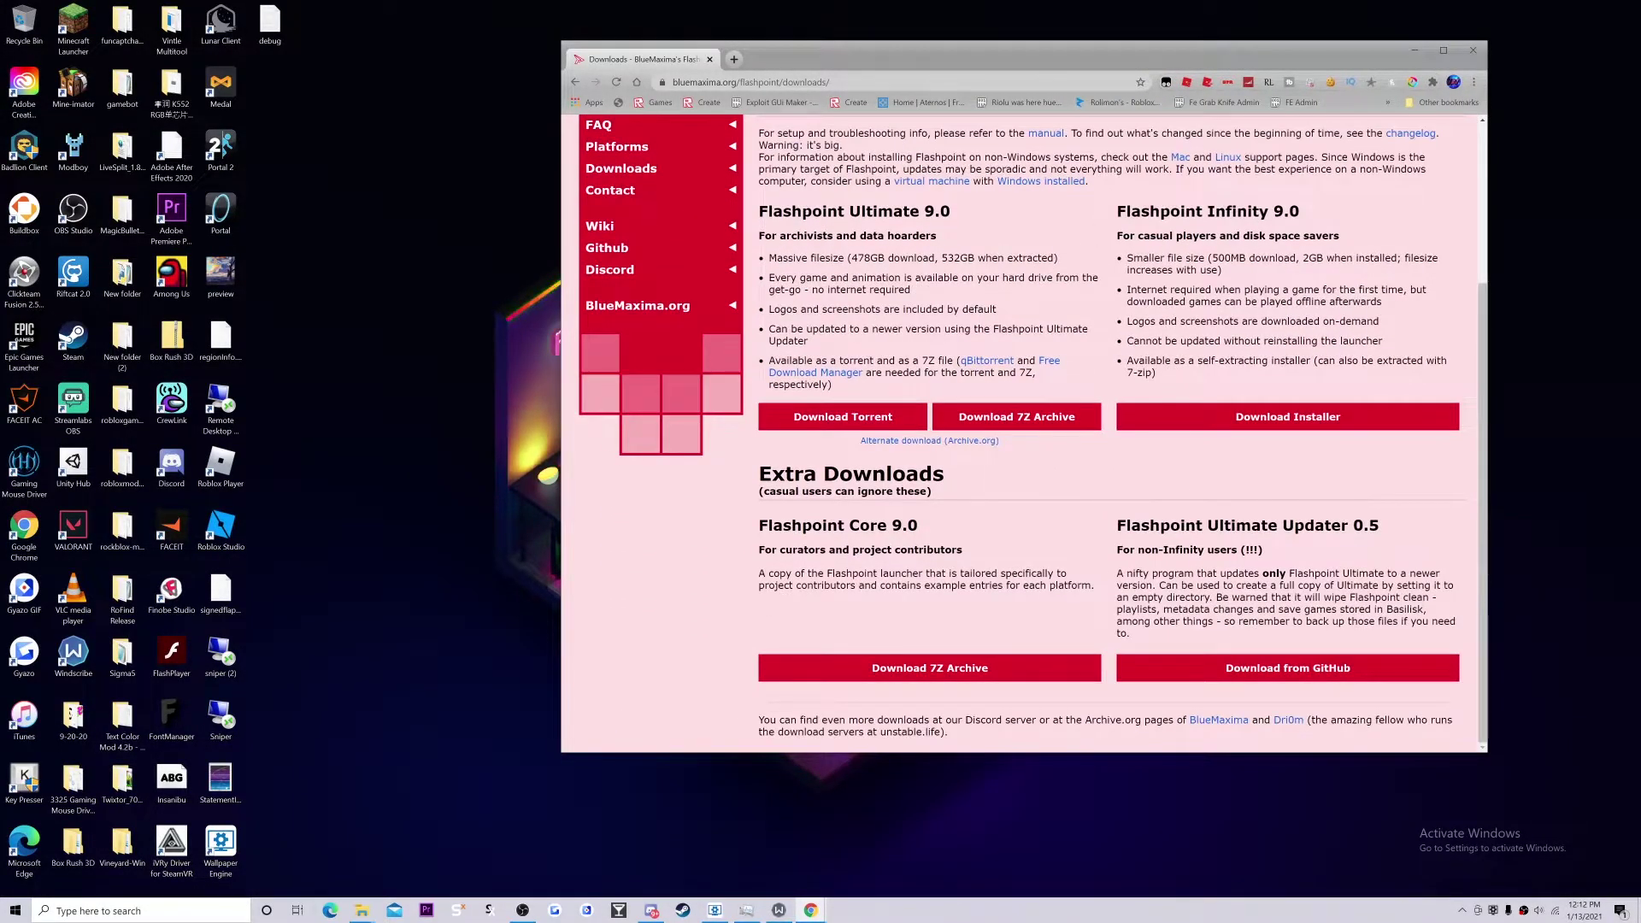
- Download the Flashpoint Infinity 9.0 installer, dismiss the downloads bar and minimize Chrome
drag(1299, 211, 1064, 392)
mouse_move(951, 211)
mouse_down()
mouse_move(819, 224)
mouse_move(886, 243)
mouse_up()
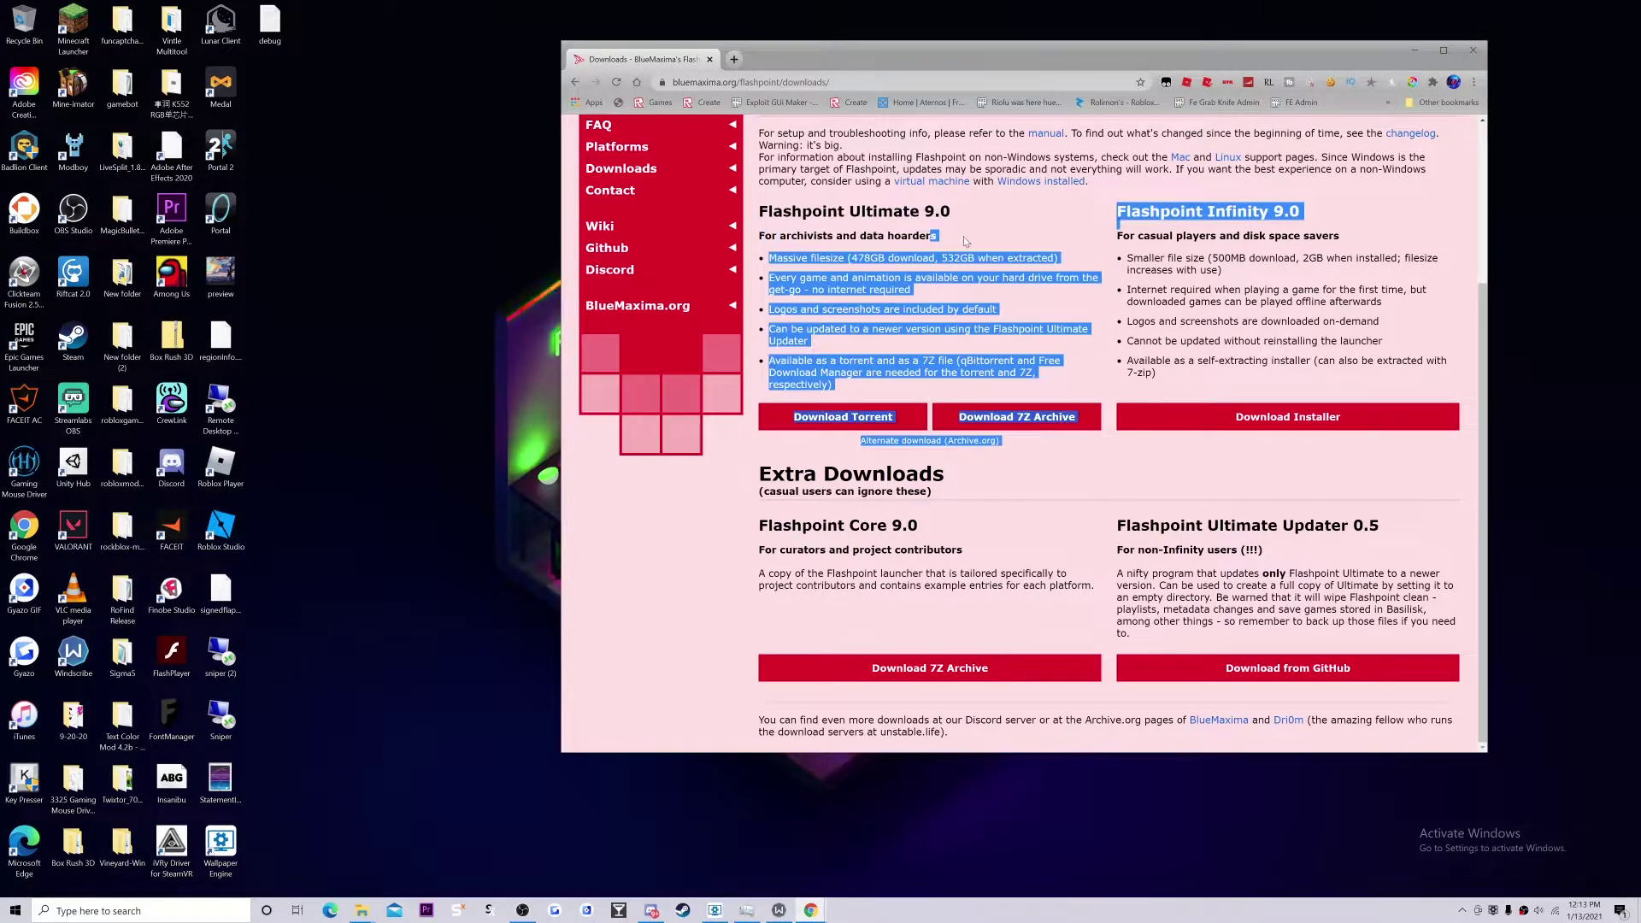
drag(1341, 239, 1116, 231)
click(1341, 247)
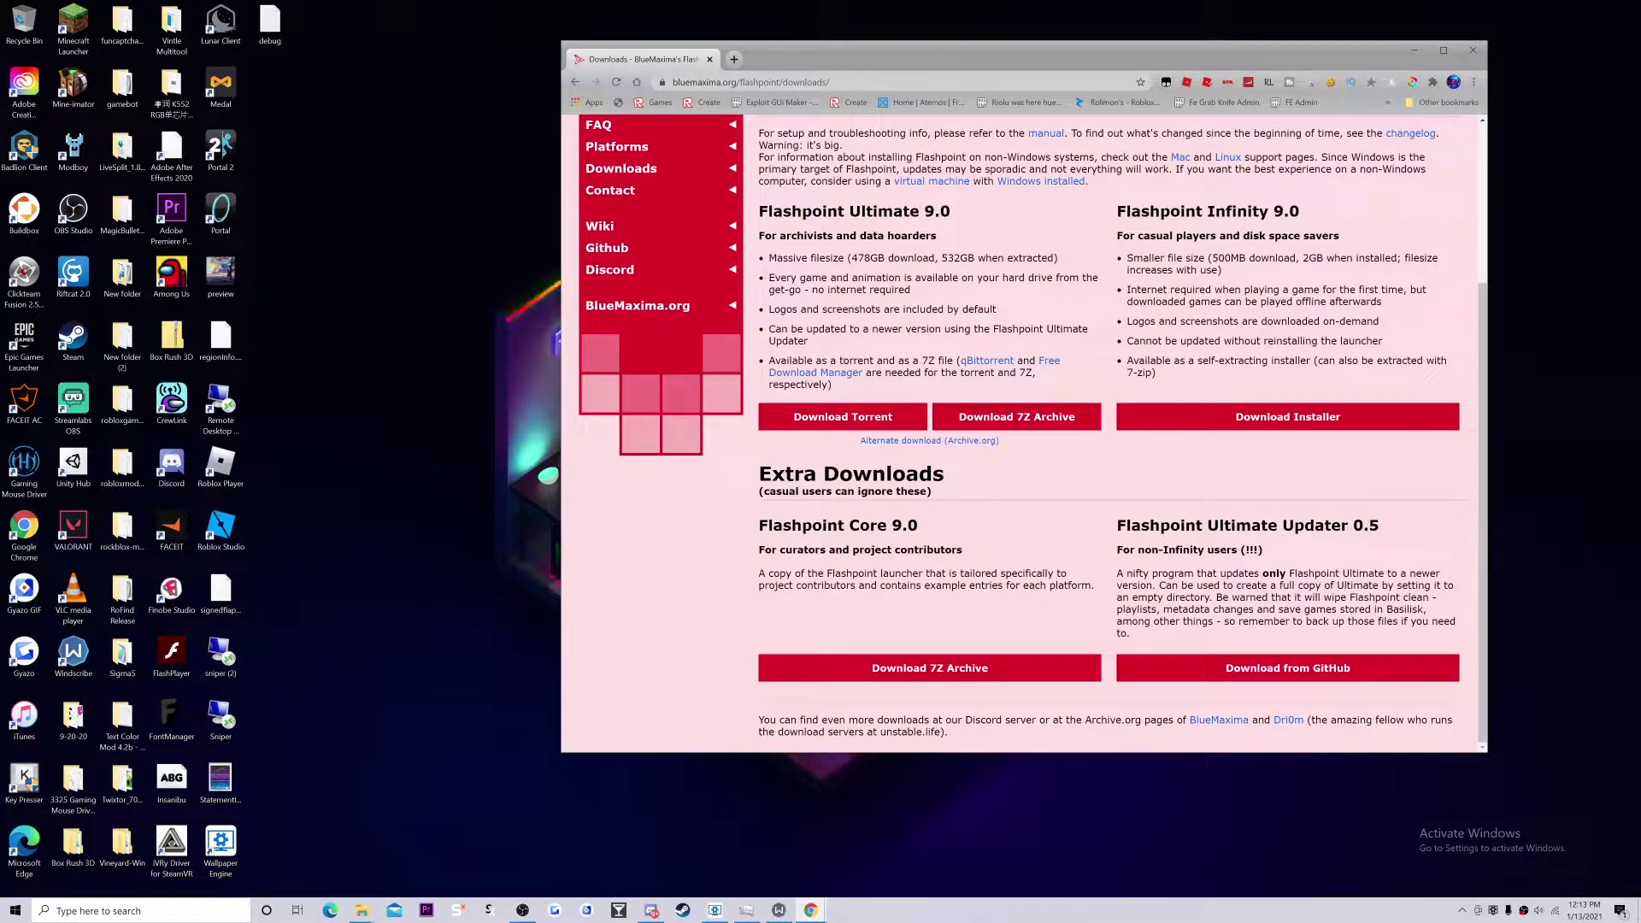
click(1331, 433)
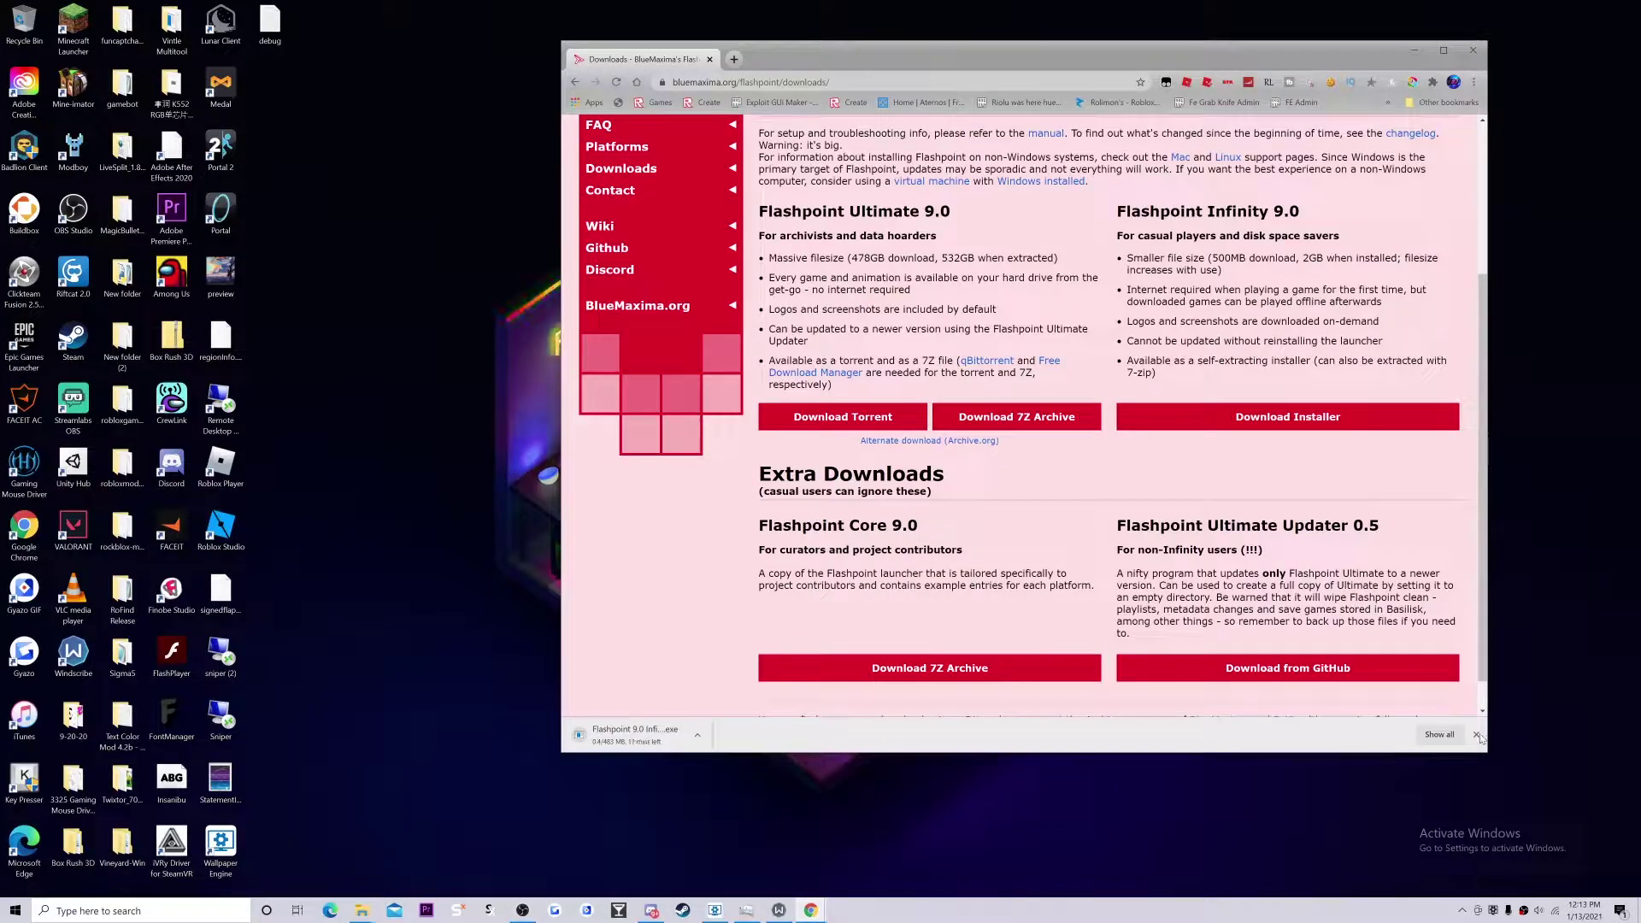
click(1478, 736)
click(1412, 48)
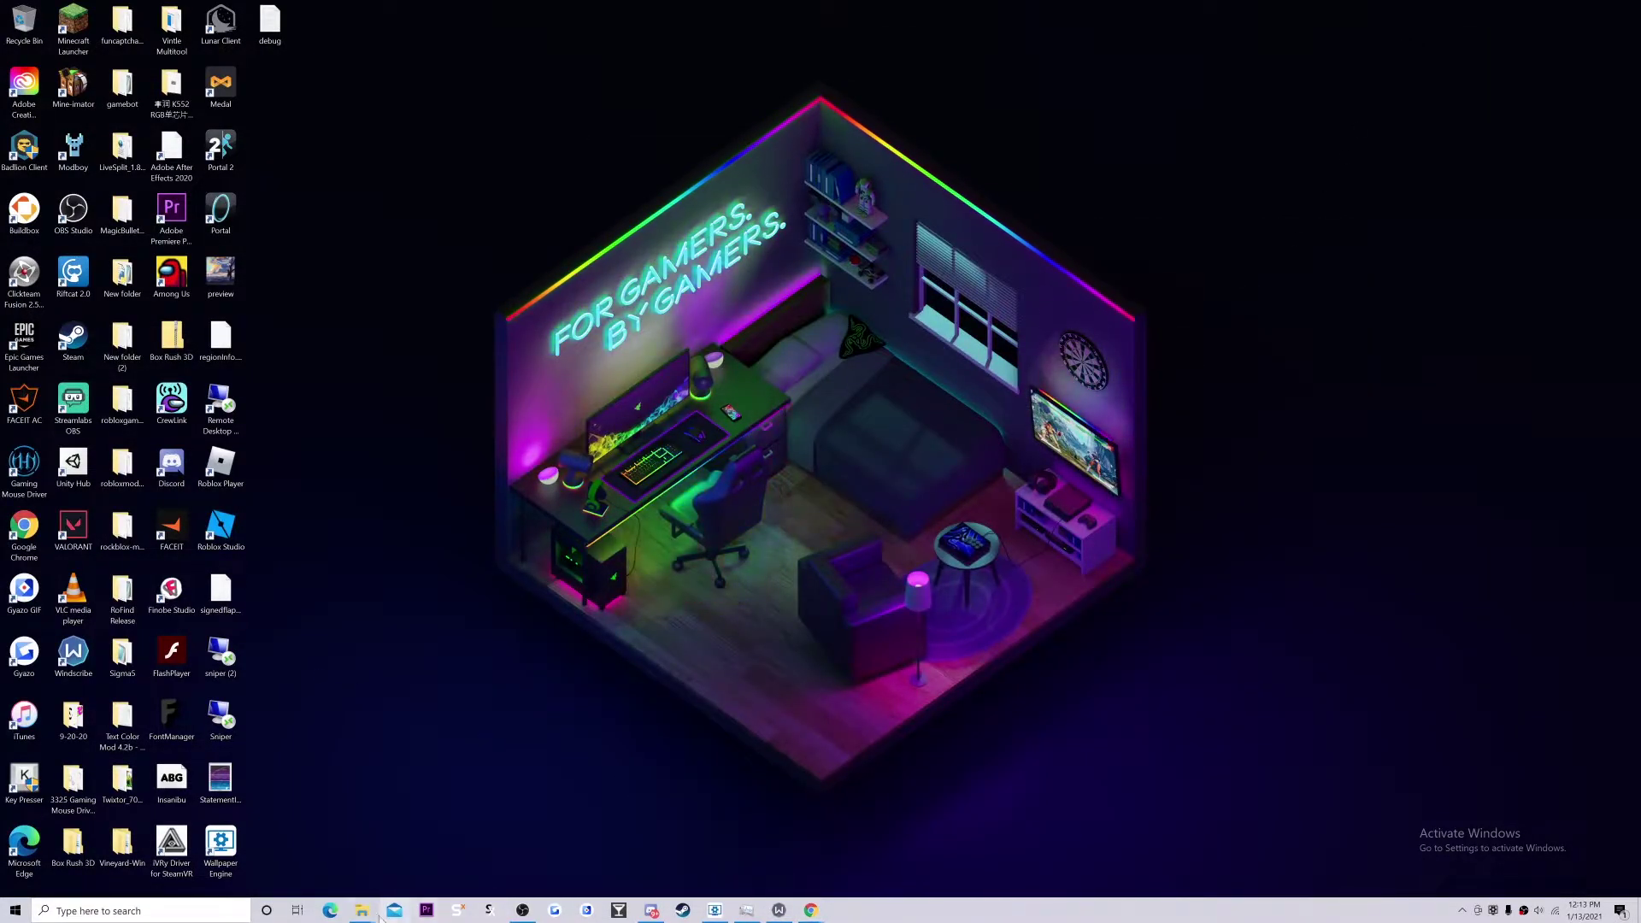
- Run the Flashpoint 9.0 Infinity installer from Downloads and cancel the 7-Zip prompt
mouse_move(363, 910)
click(377, 863)
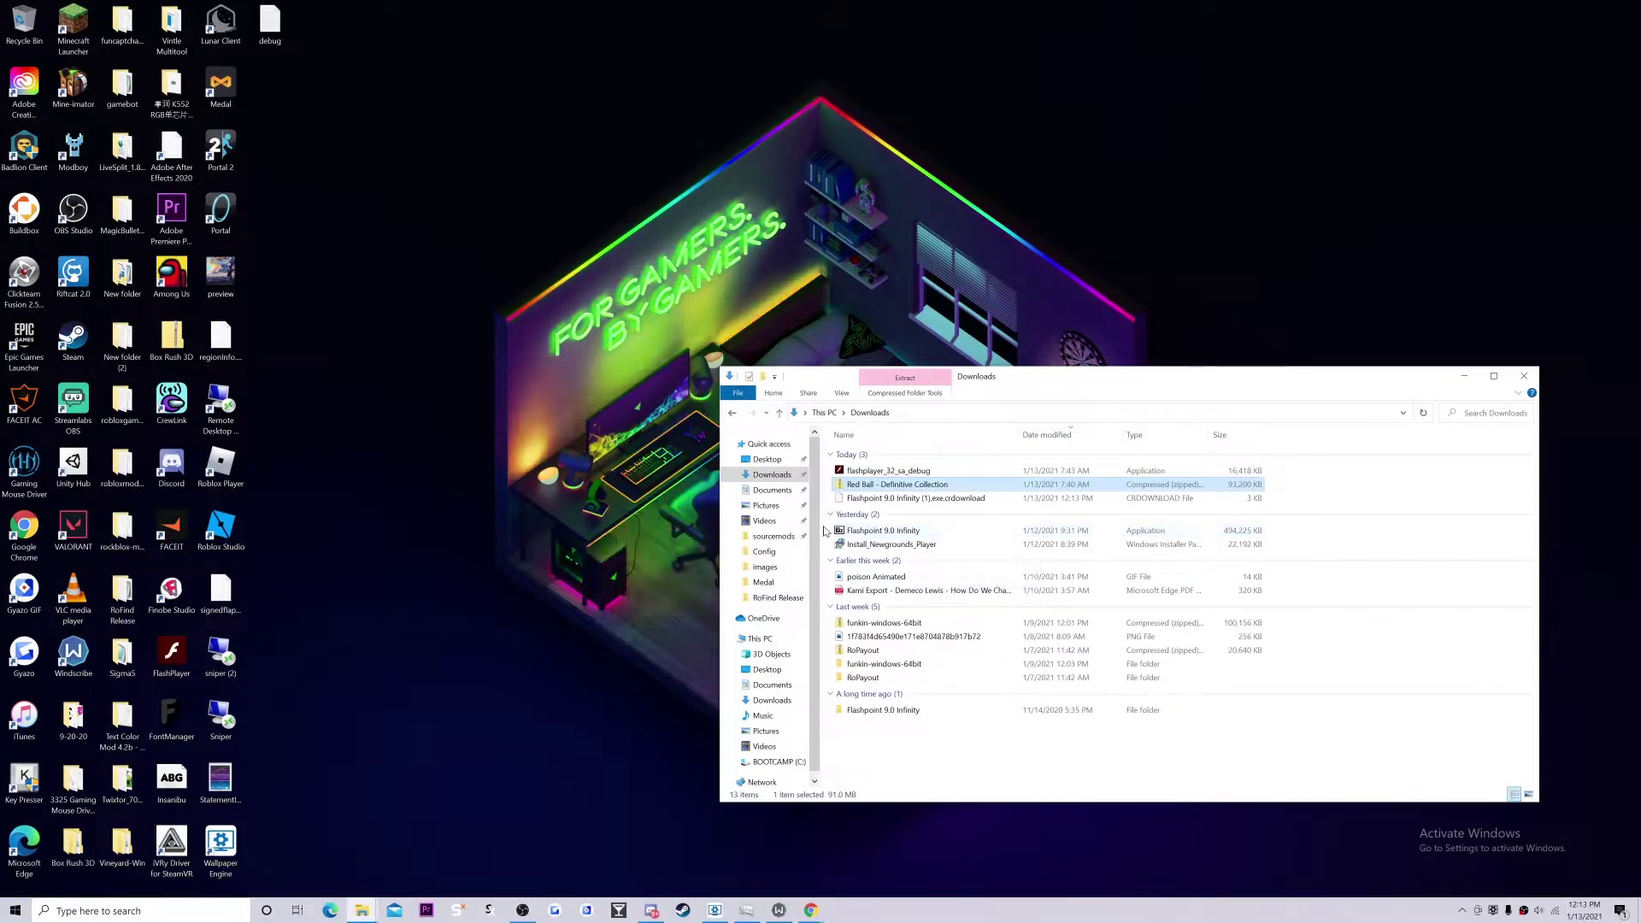
double_click(889, 530)
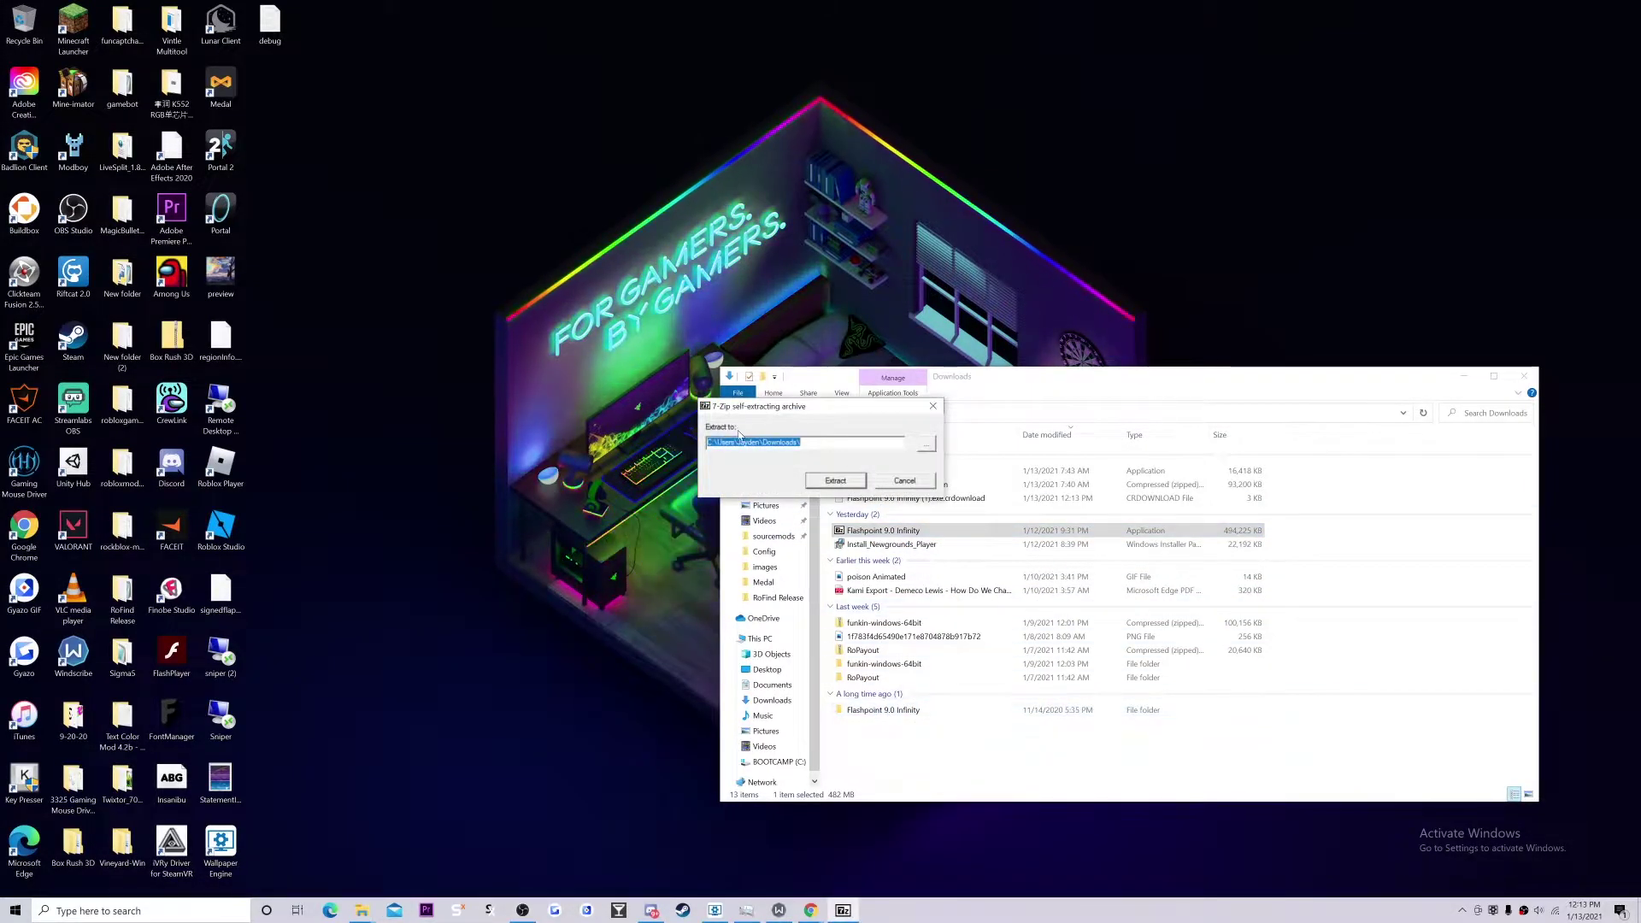
click(905, 482)
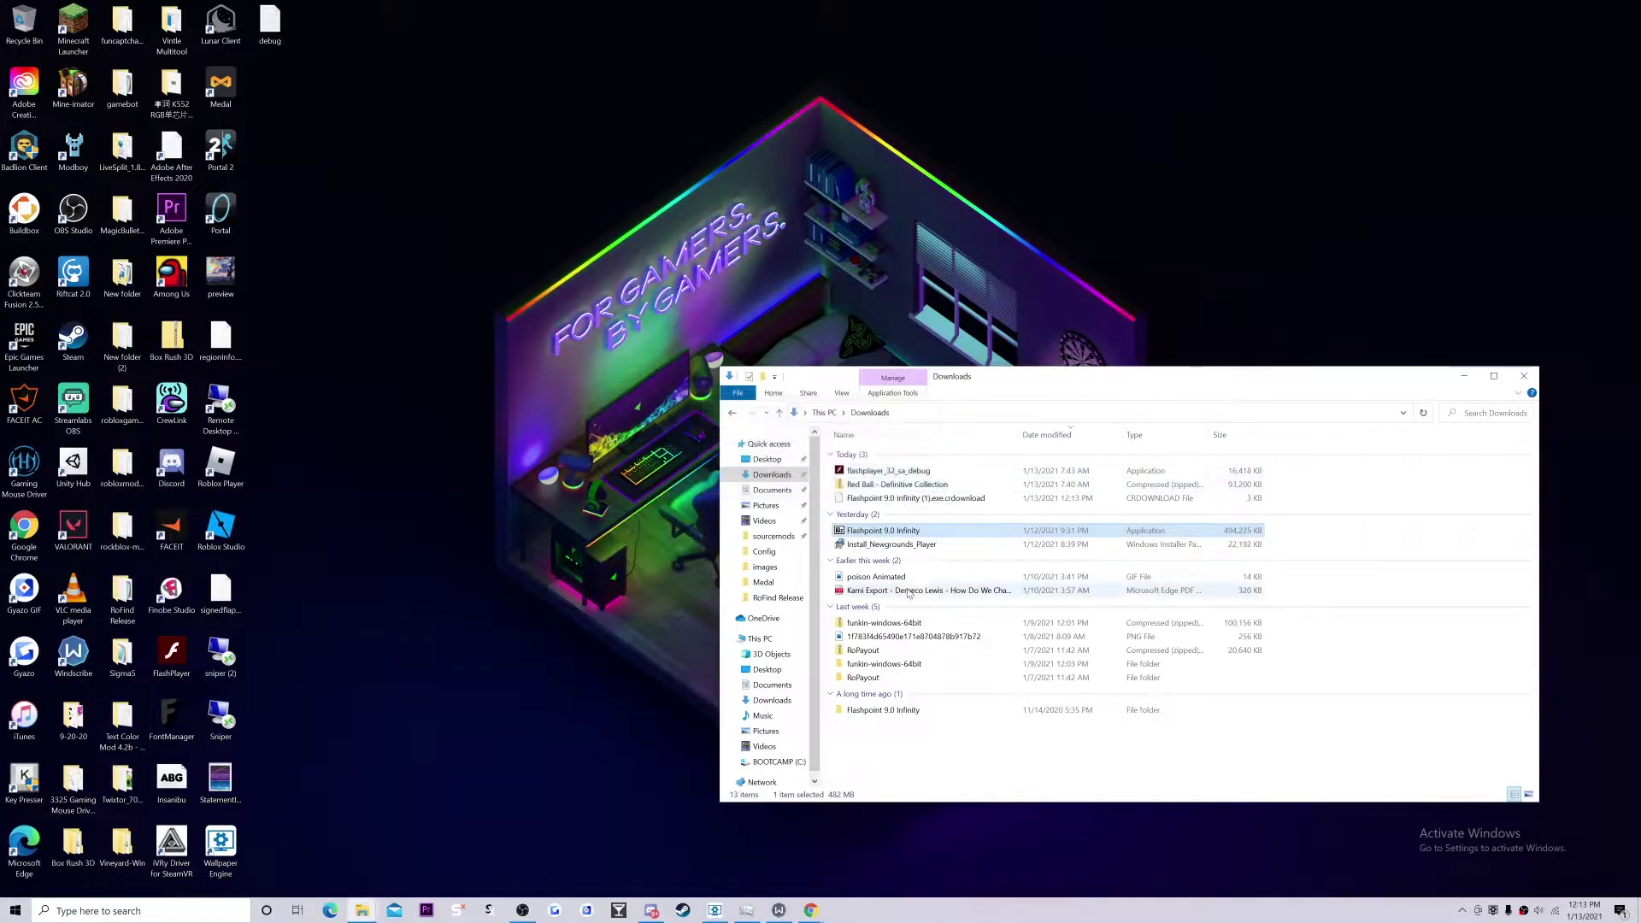
- Open Flashpoint 9.0 Infinity > Launcher and start Flashpoint.exe
double_click(883, 710)
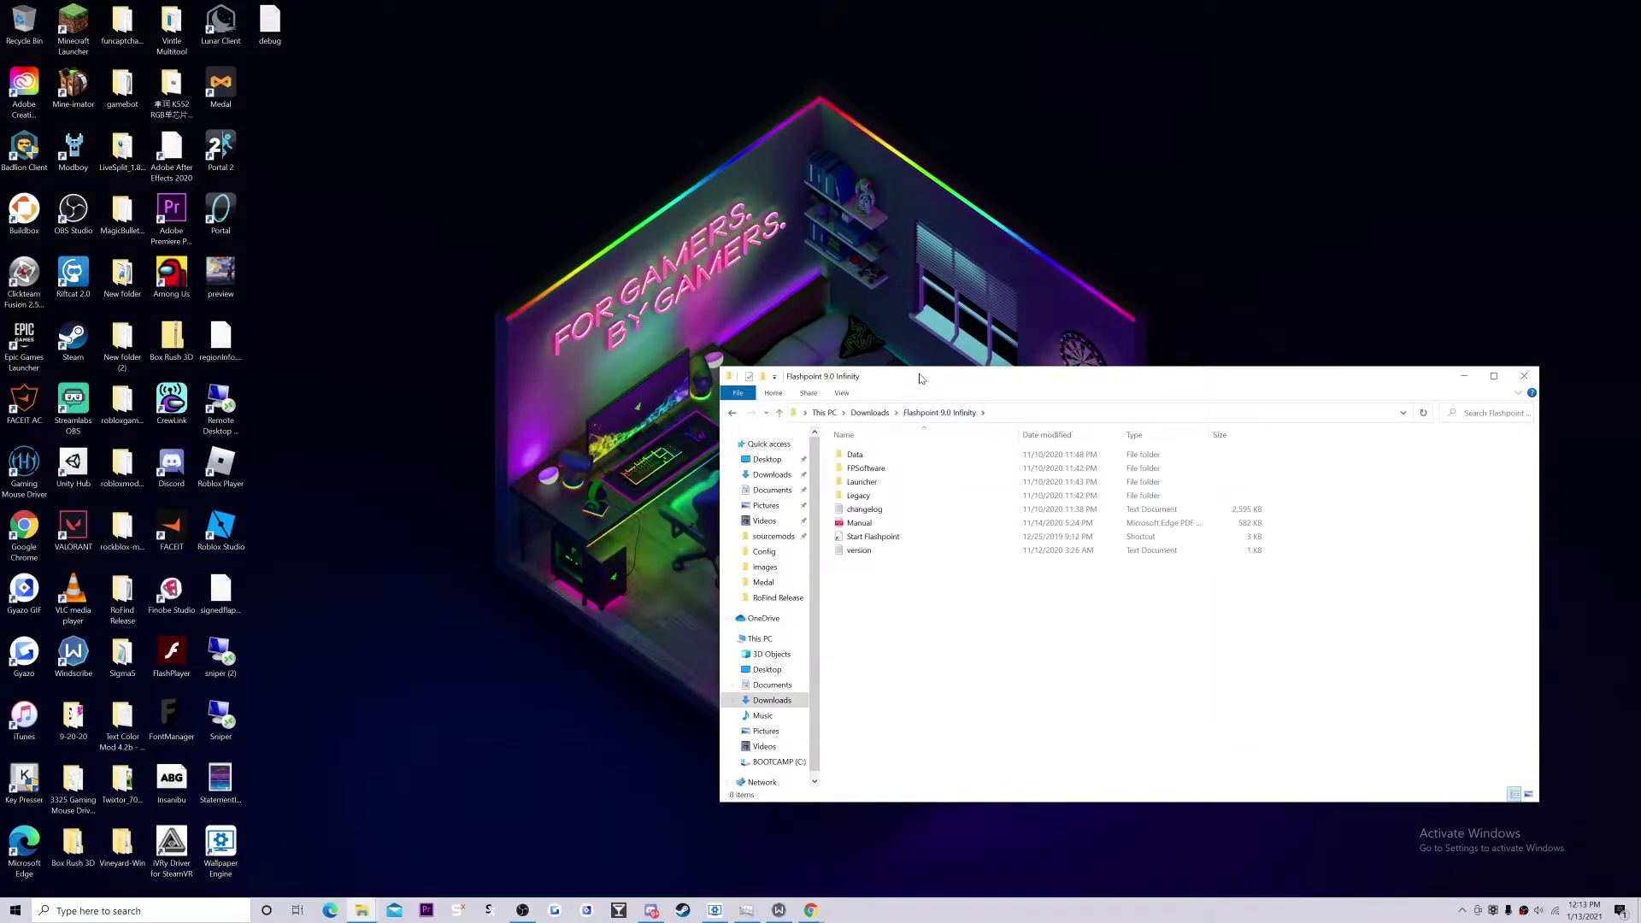
drag(921, 379, 695, 356)
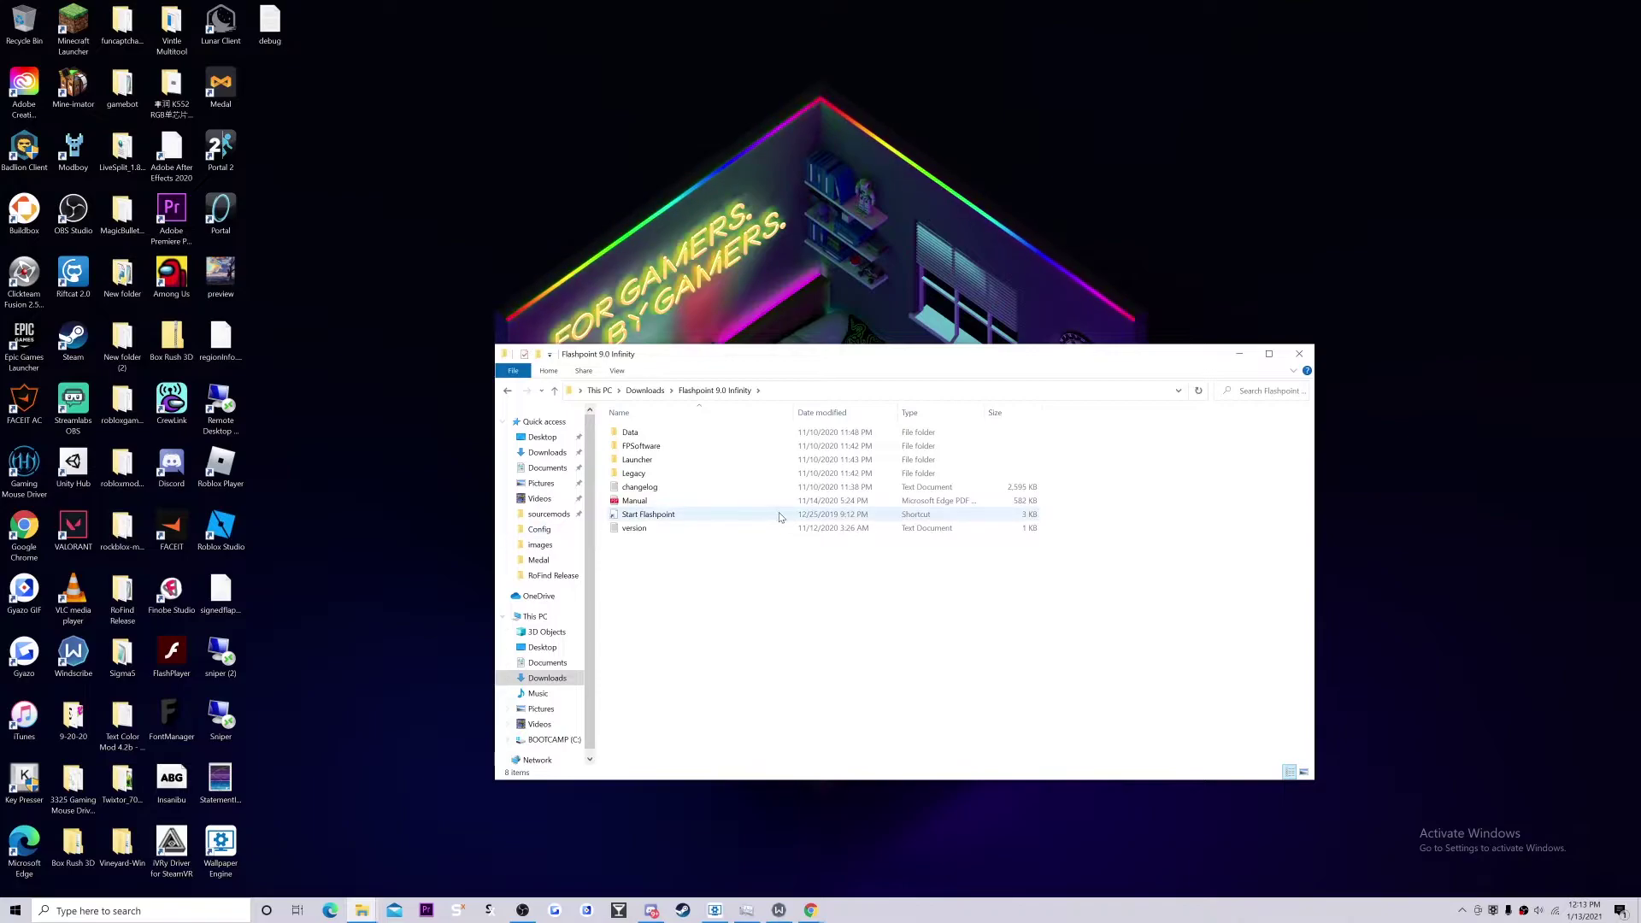
click(689, 462)
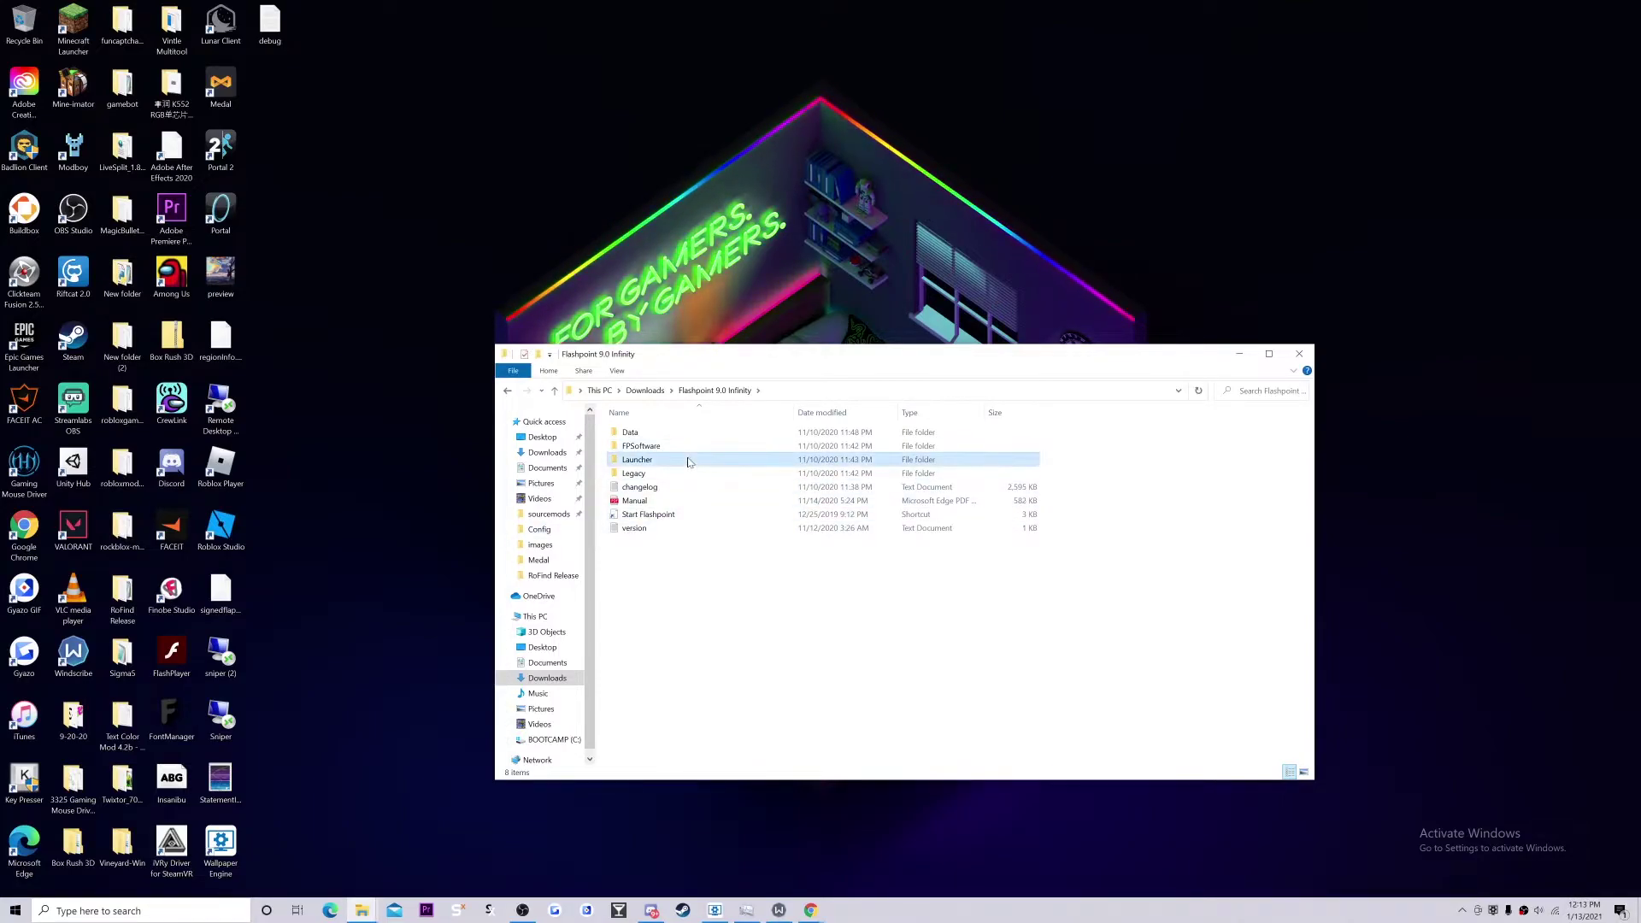
double_click(689, 462)
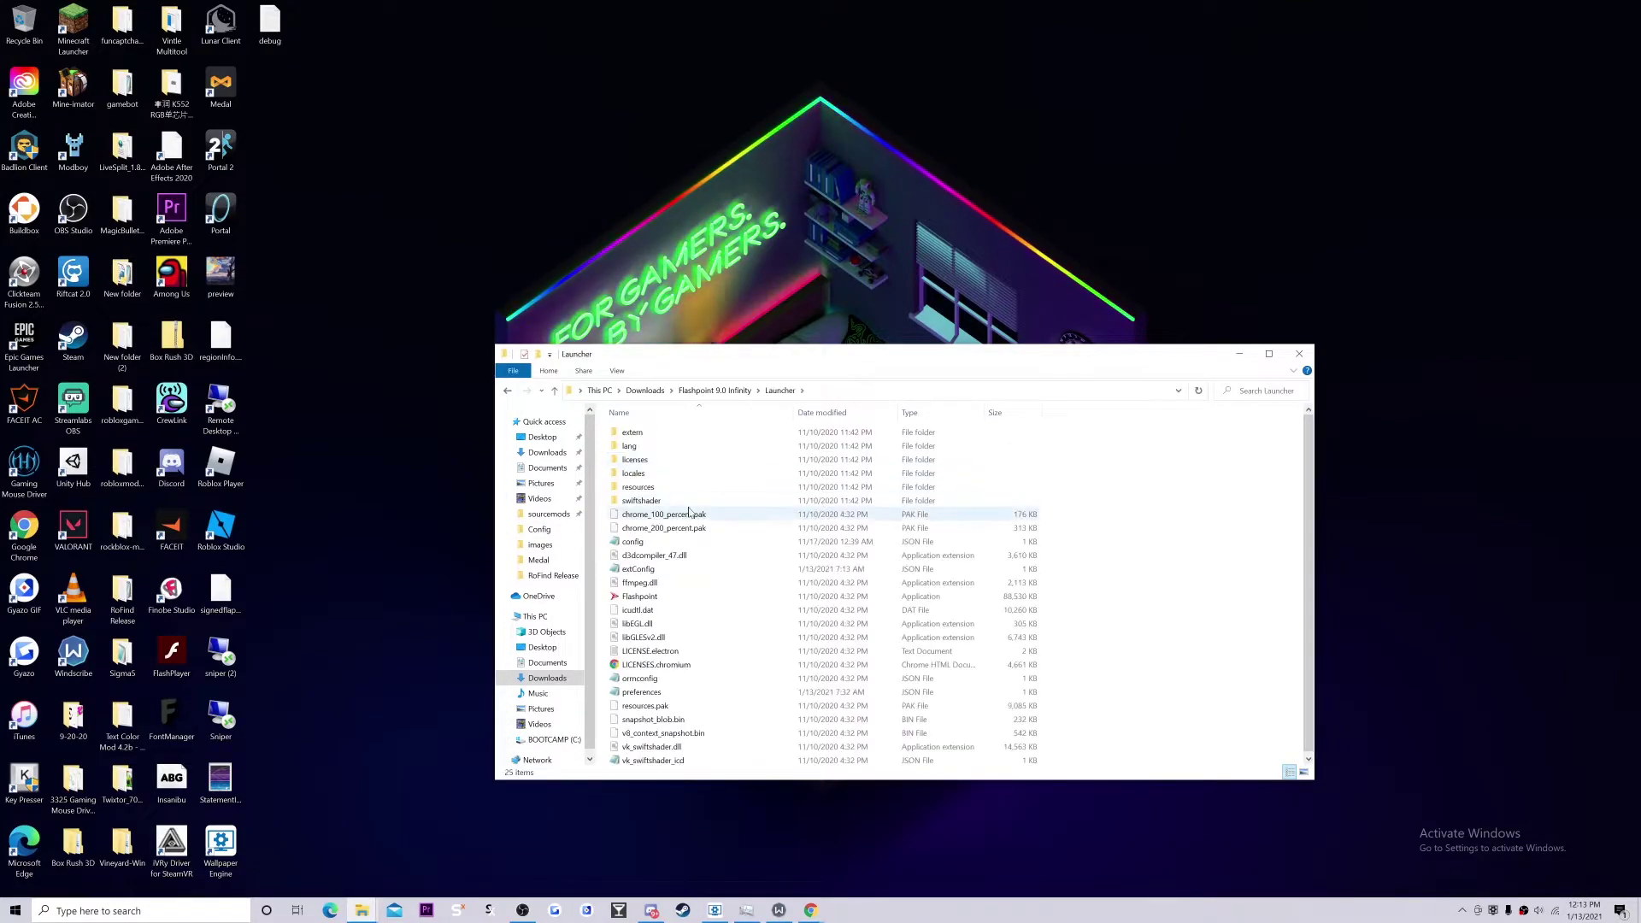
double_click(648, 599)
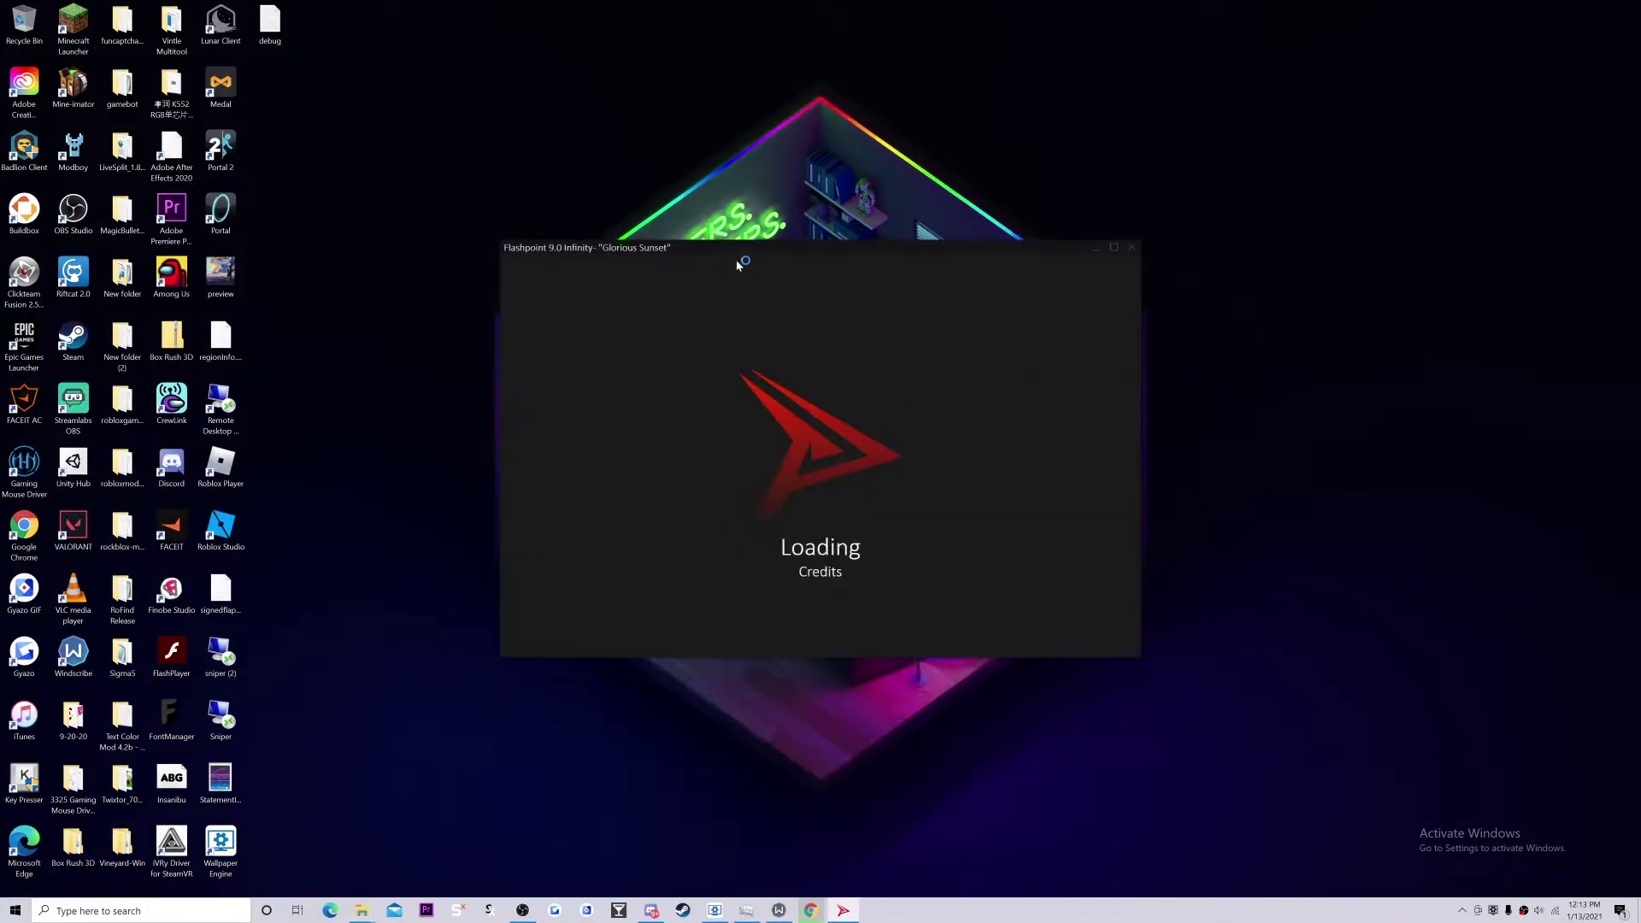
- Scroll through the launcher's full 78,498-game library list and reposition the window
drag(752, 250, 801, 271)
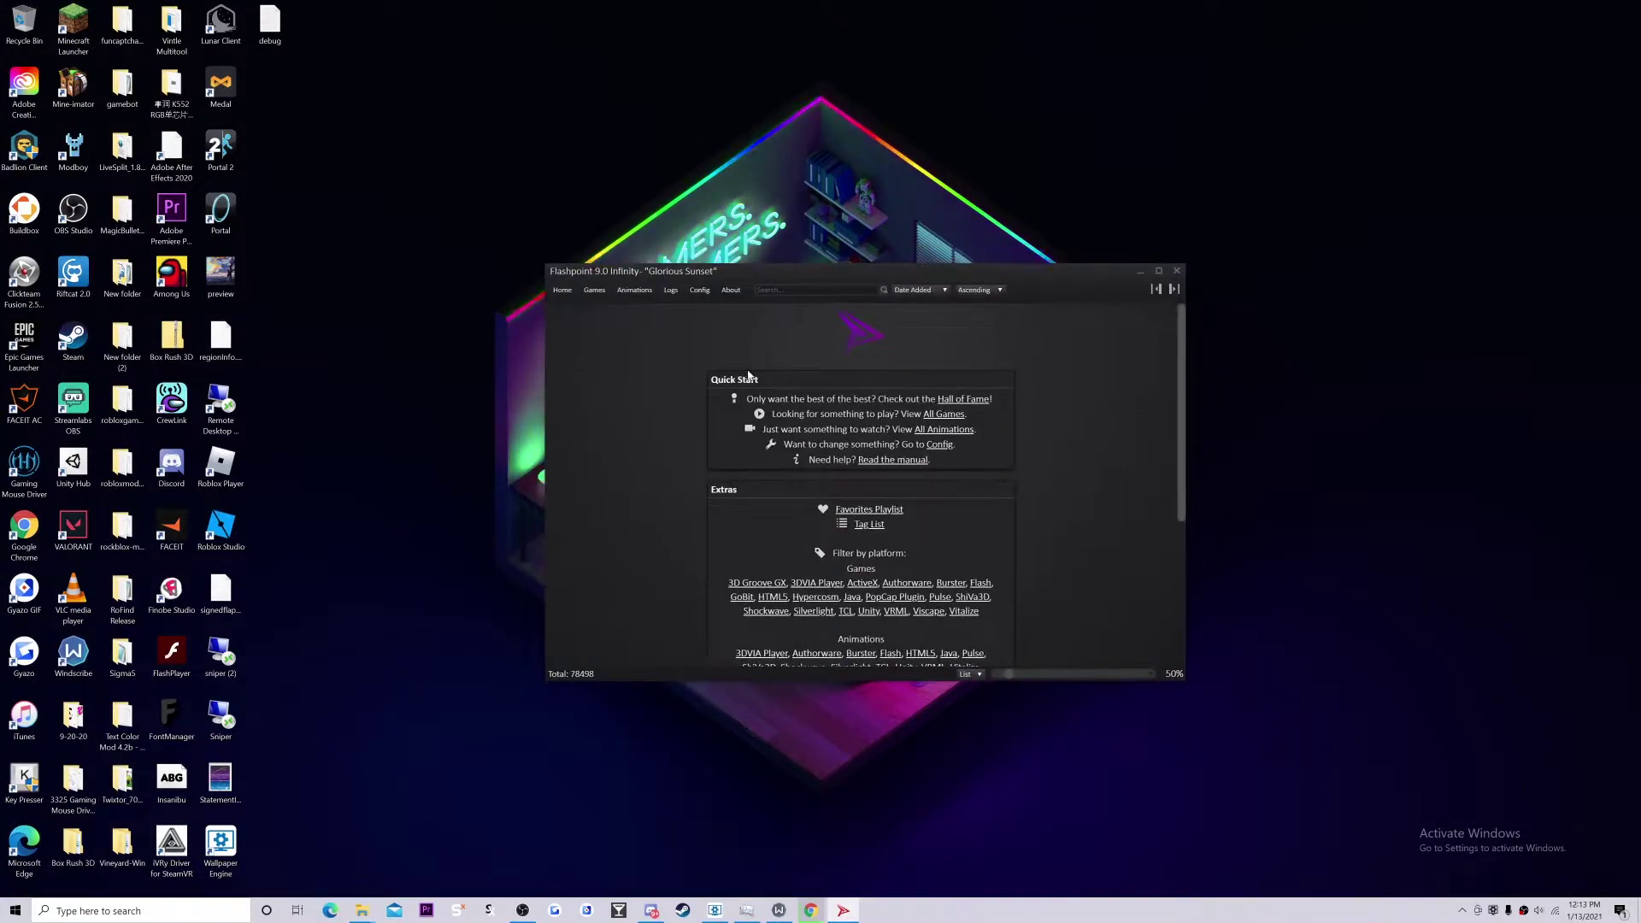
click(595, 292)
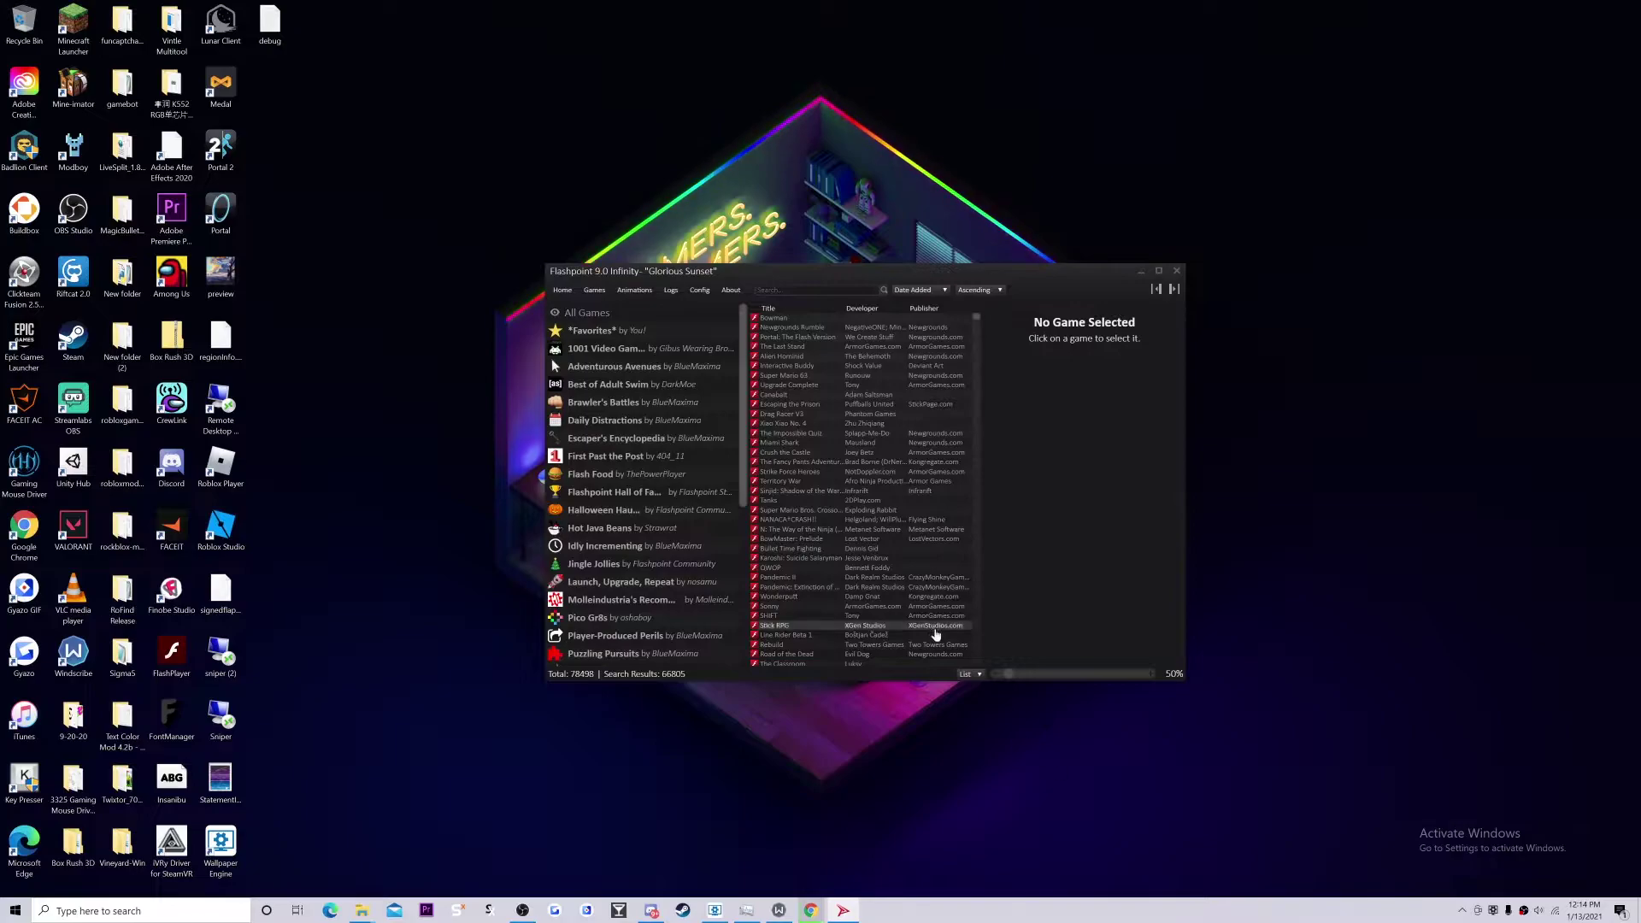
scroll(922, 619, down, 15)
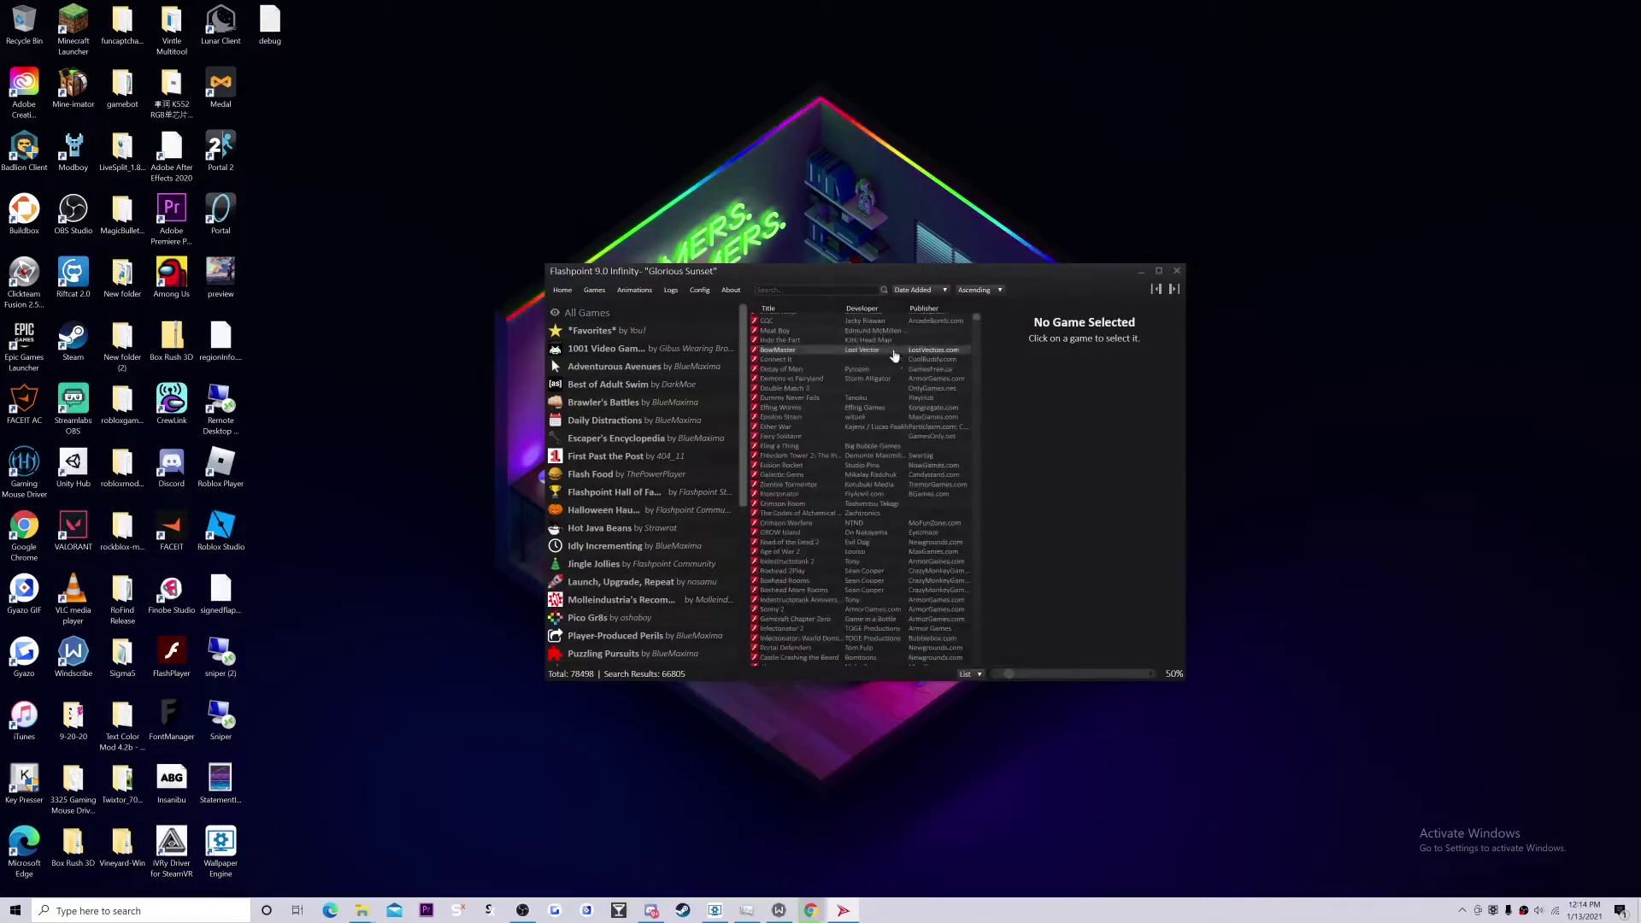
scroll(894, 354, down, 5)
scroll(659, 531, down, 5)
scroll(889, 461, down, 5)
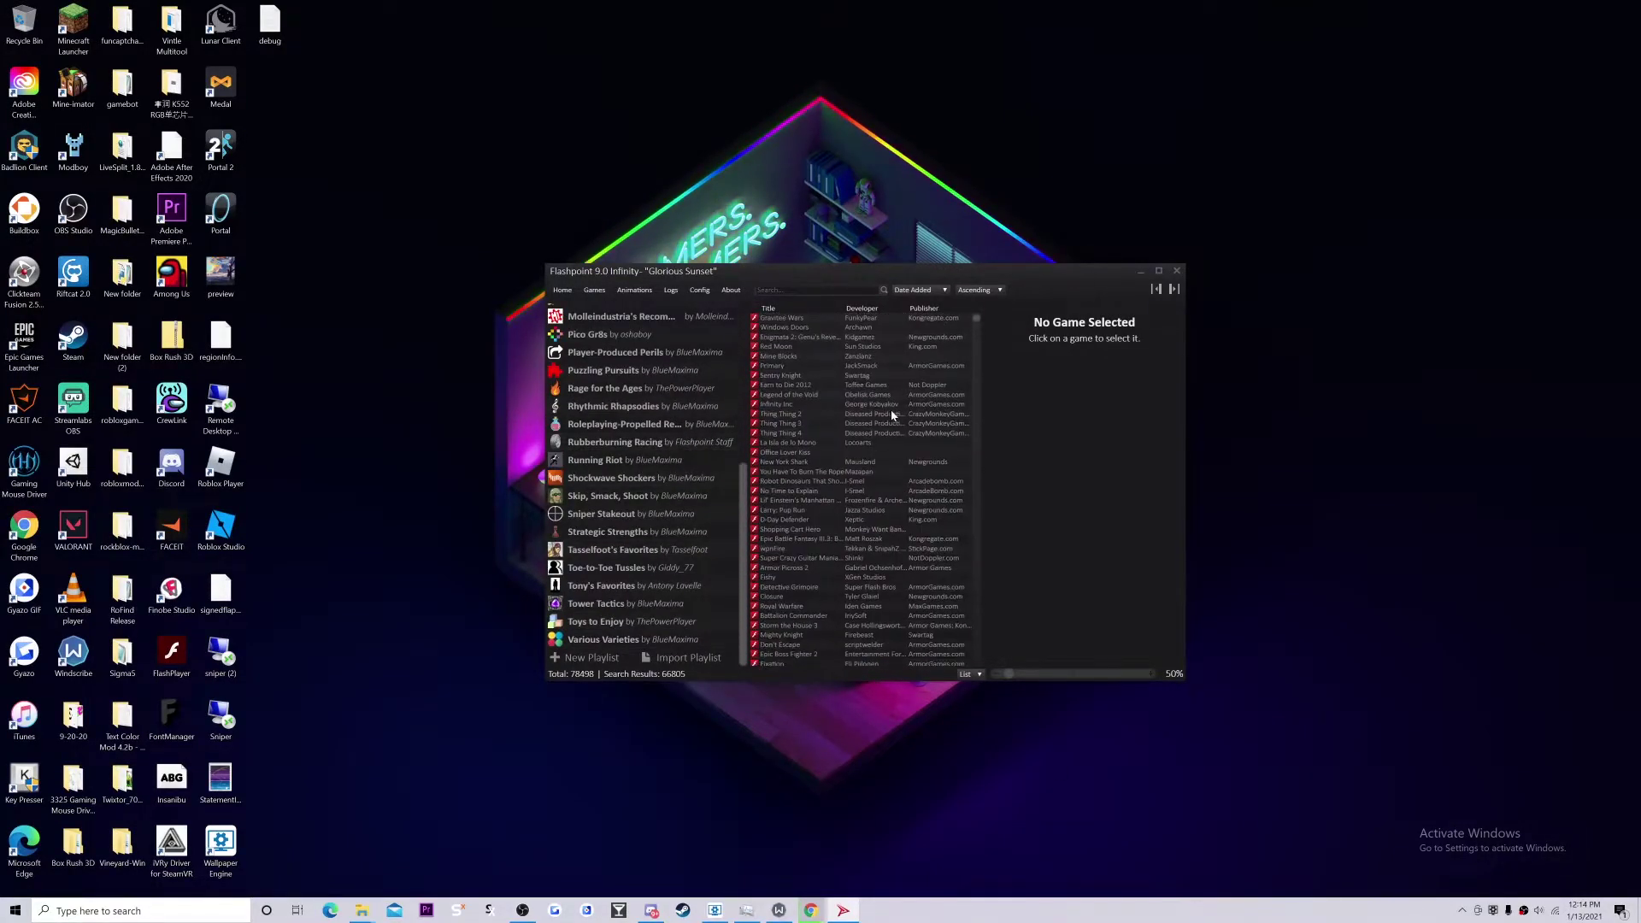
scroll(891, 414, down, 15)
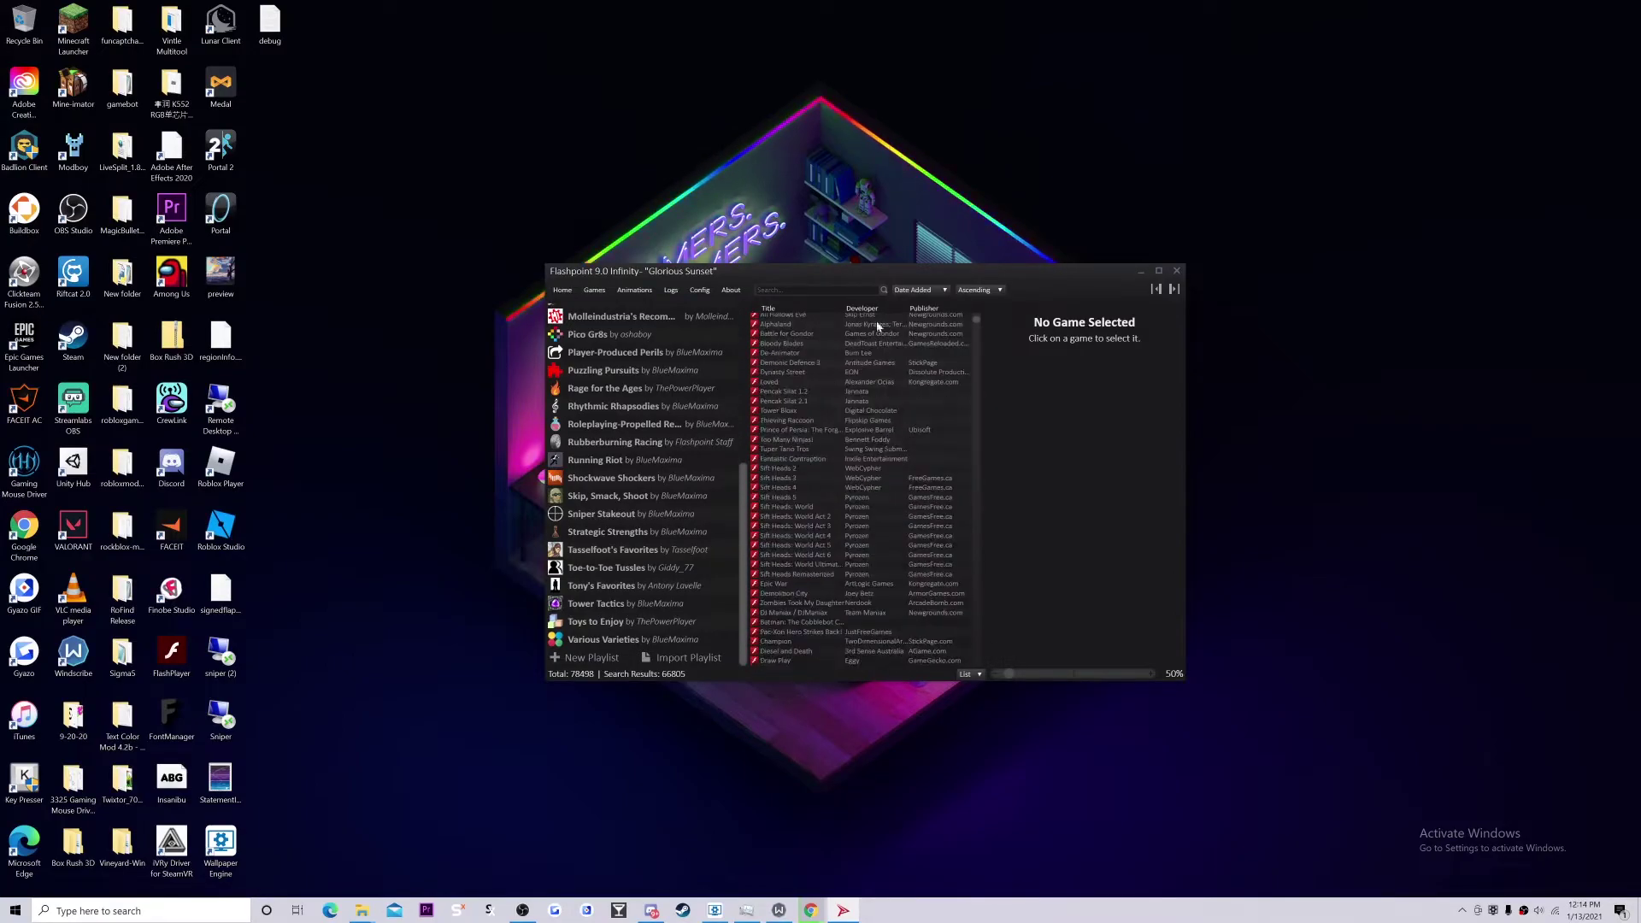
scroll(895, 397, down, 15)
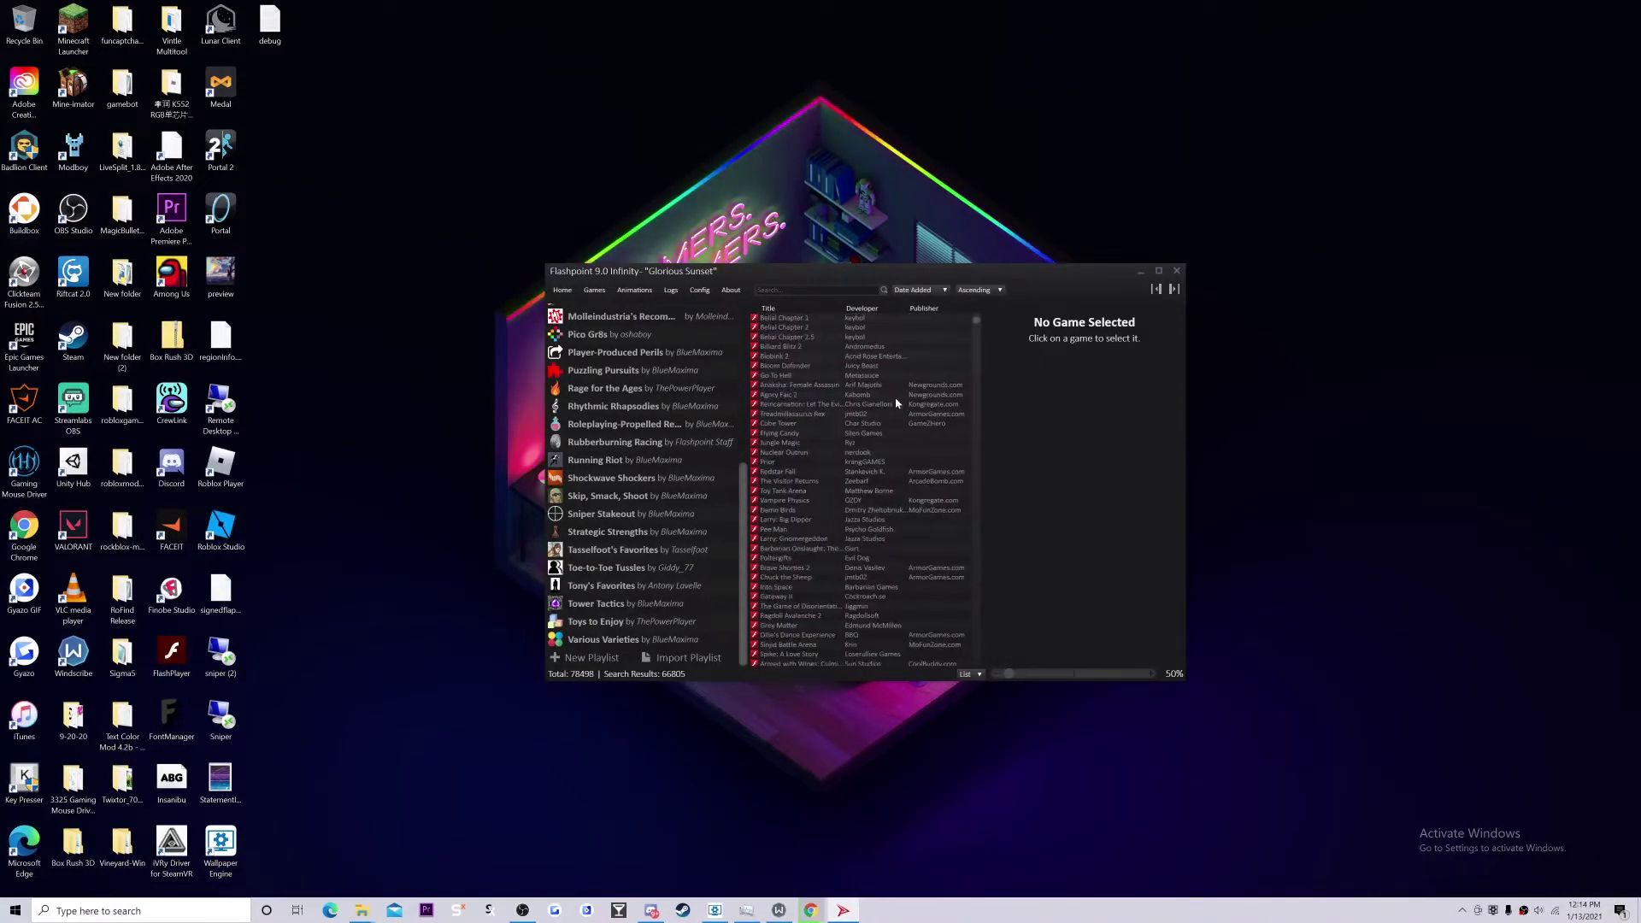
scroll(896, 403, down, 15)
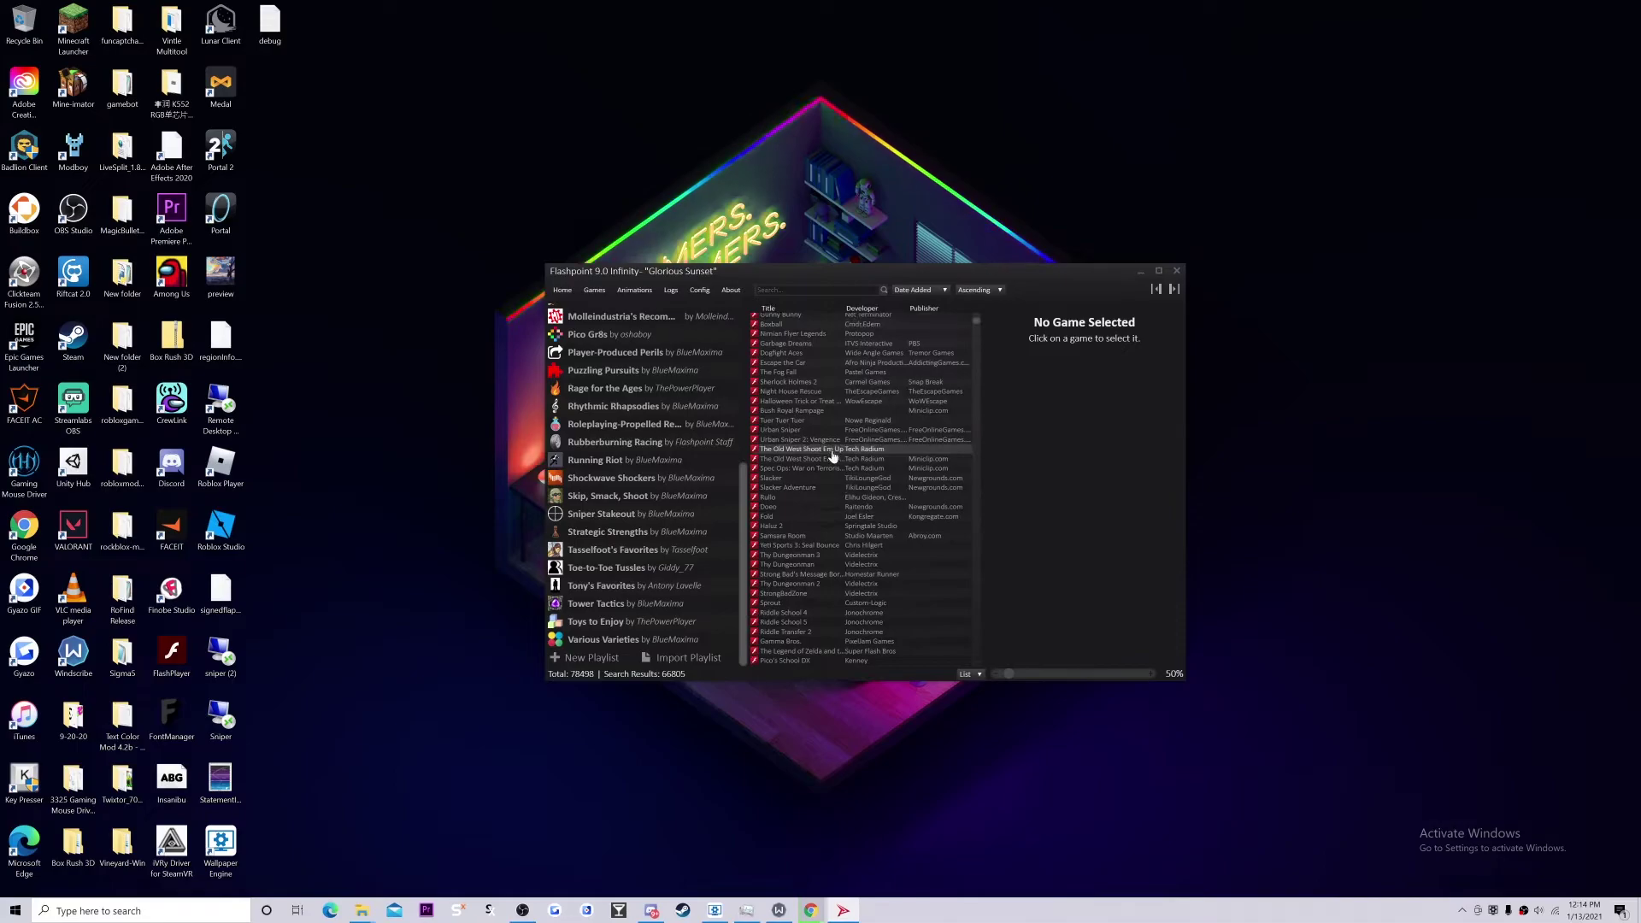
scroll(833, 453, down, 2)
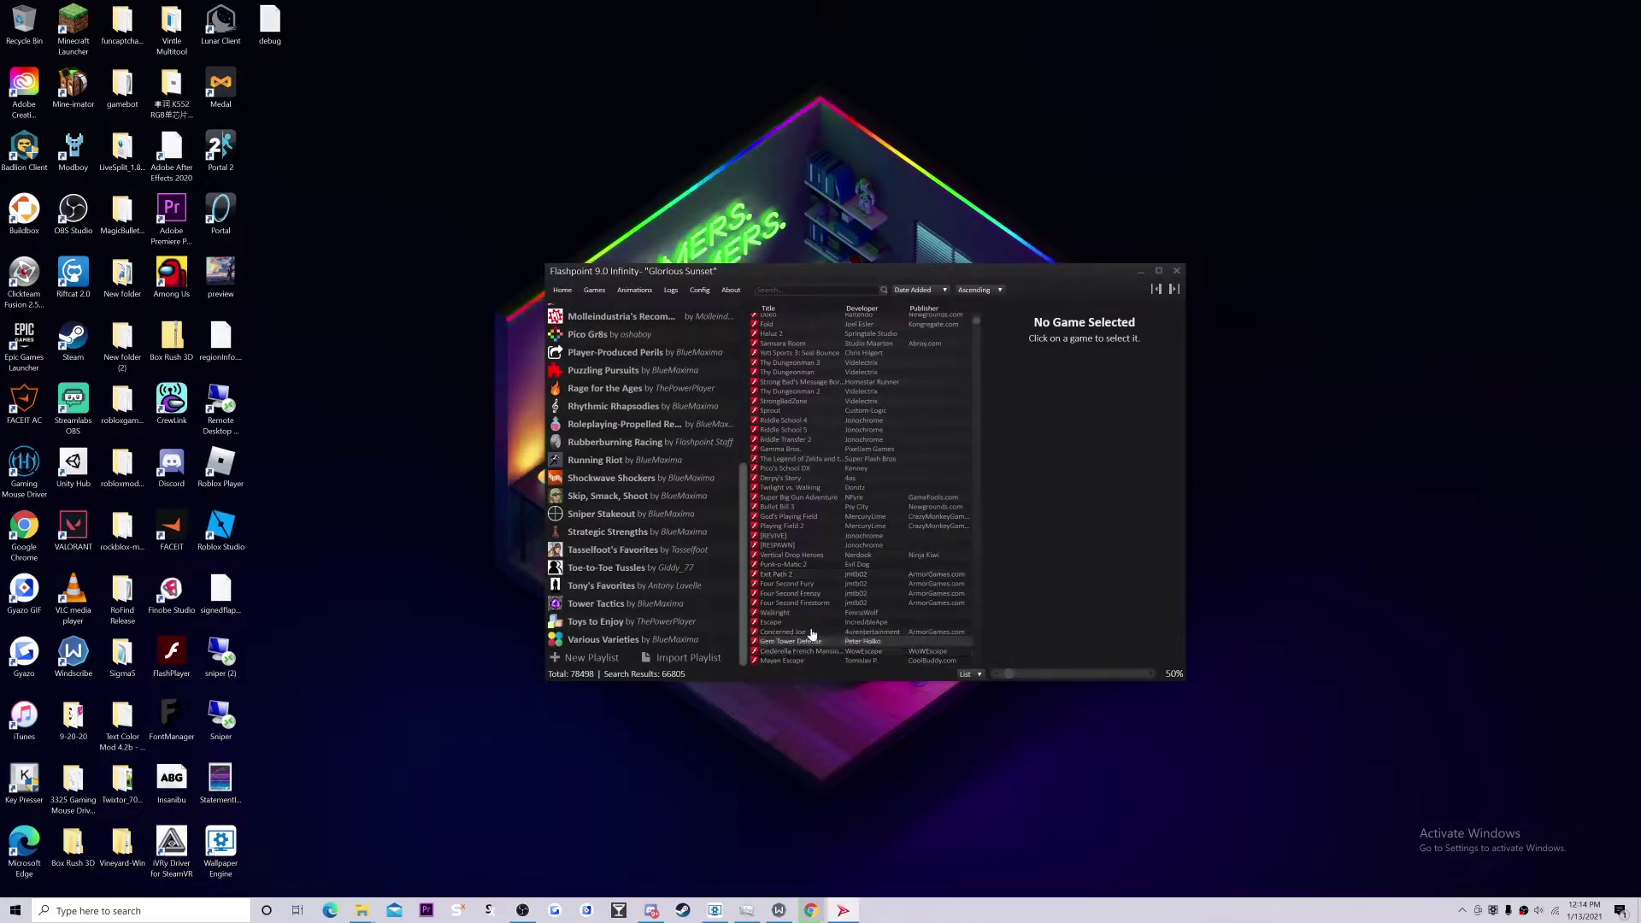
scroll(813, 631, down, 10)
scroll(867, 630, down, 10)
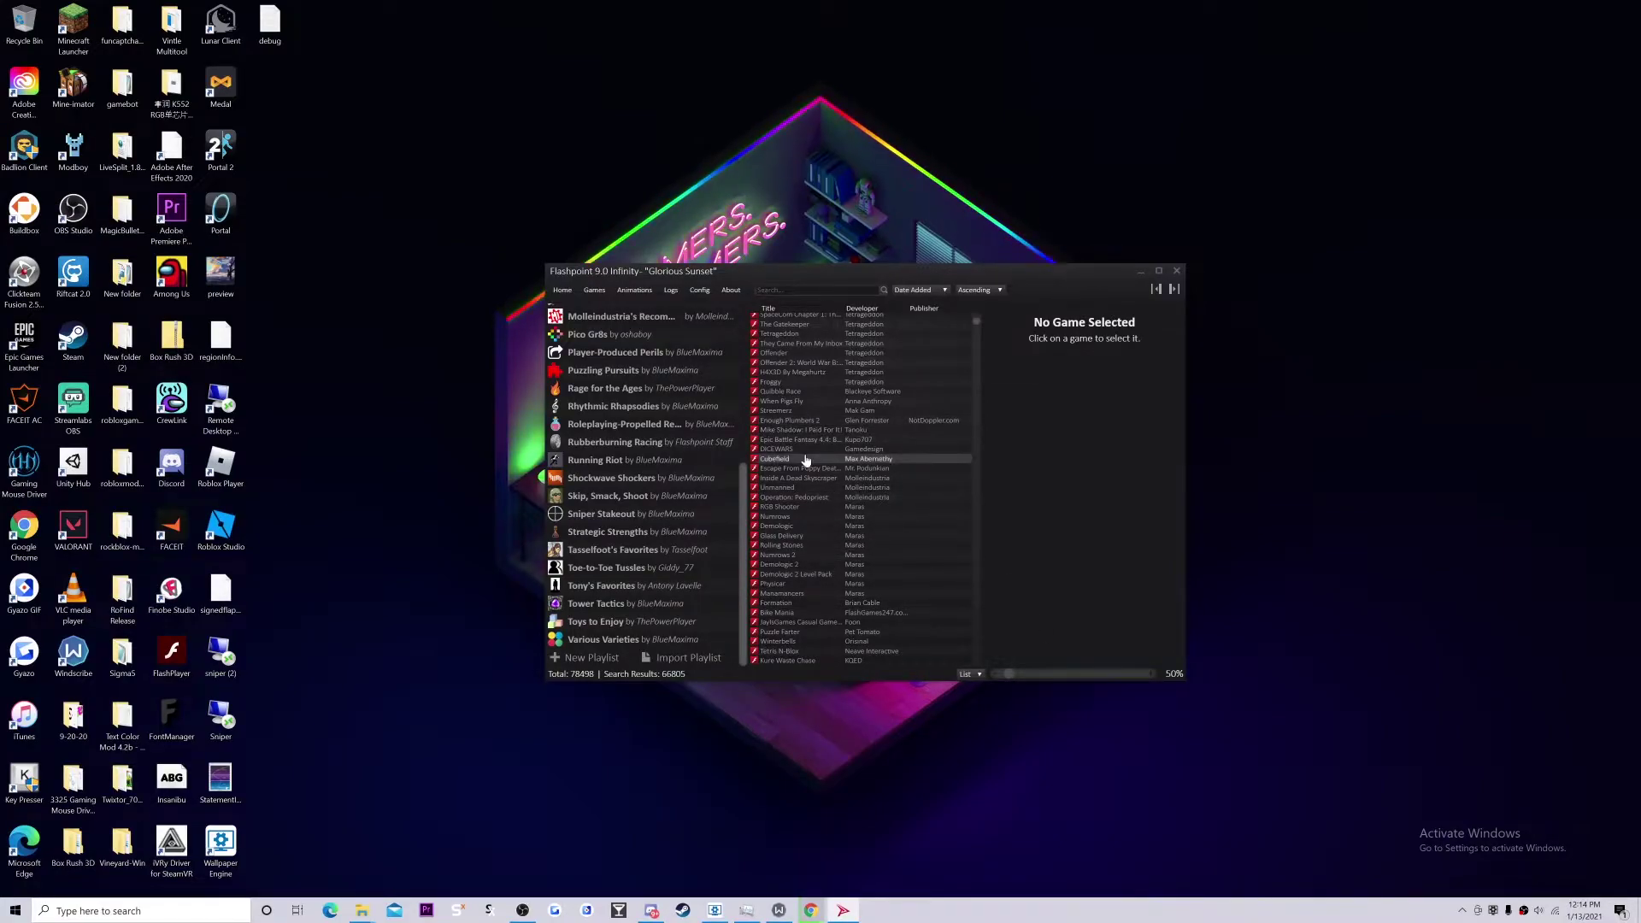
scroll(863, 513, down, 10)
scroll(891, 531, down, 5)
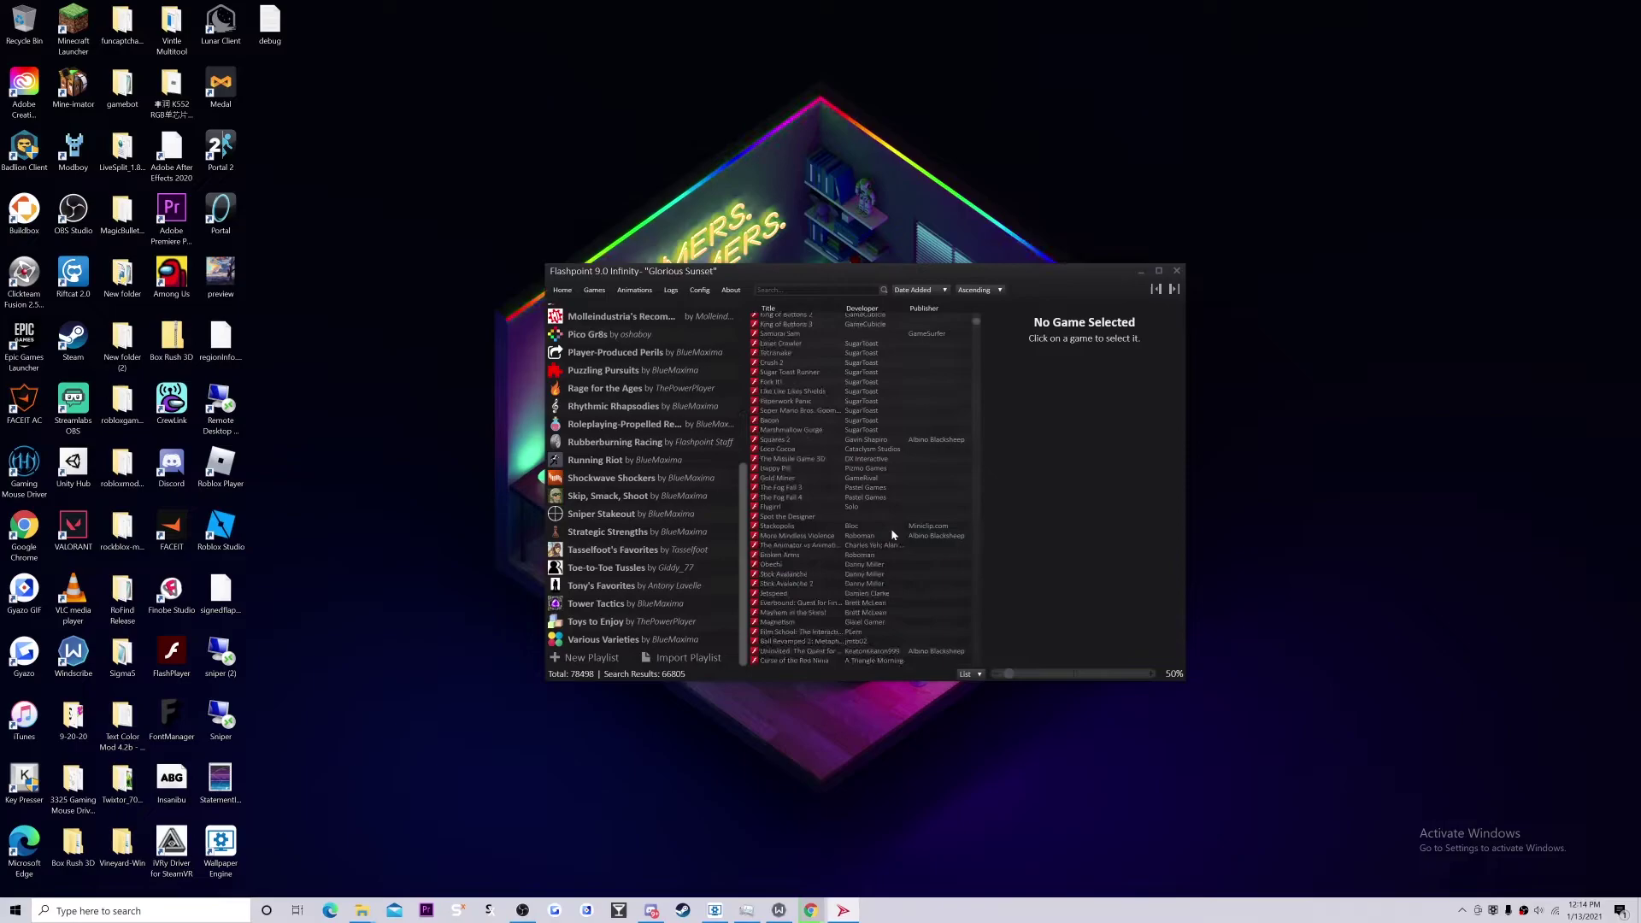
scroll(892, 534, down, 15)
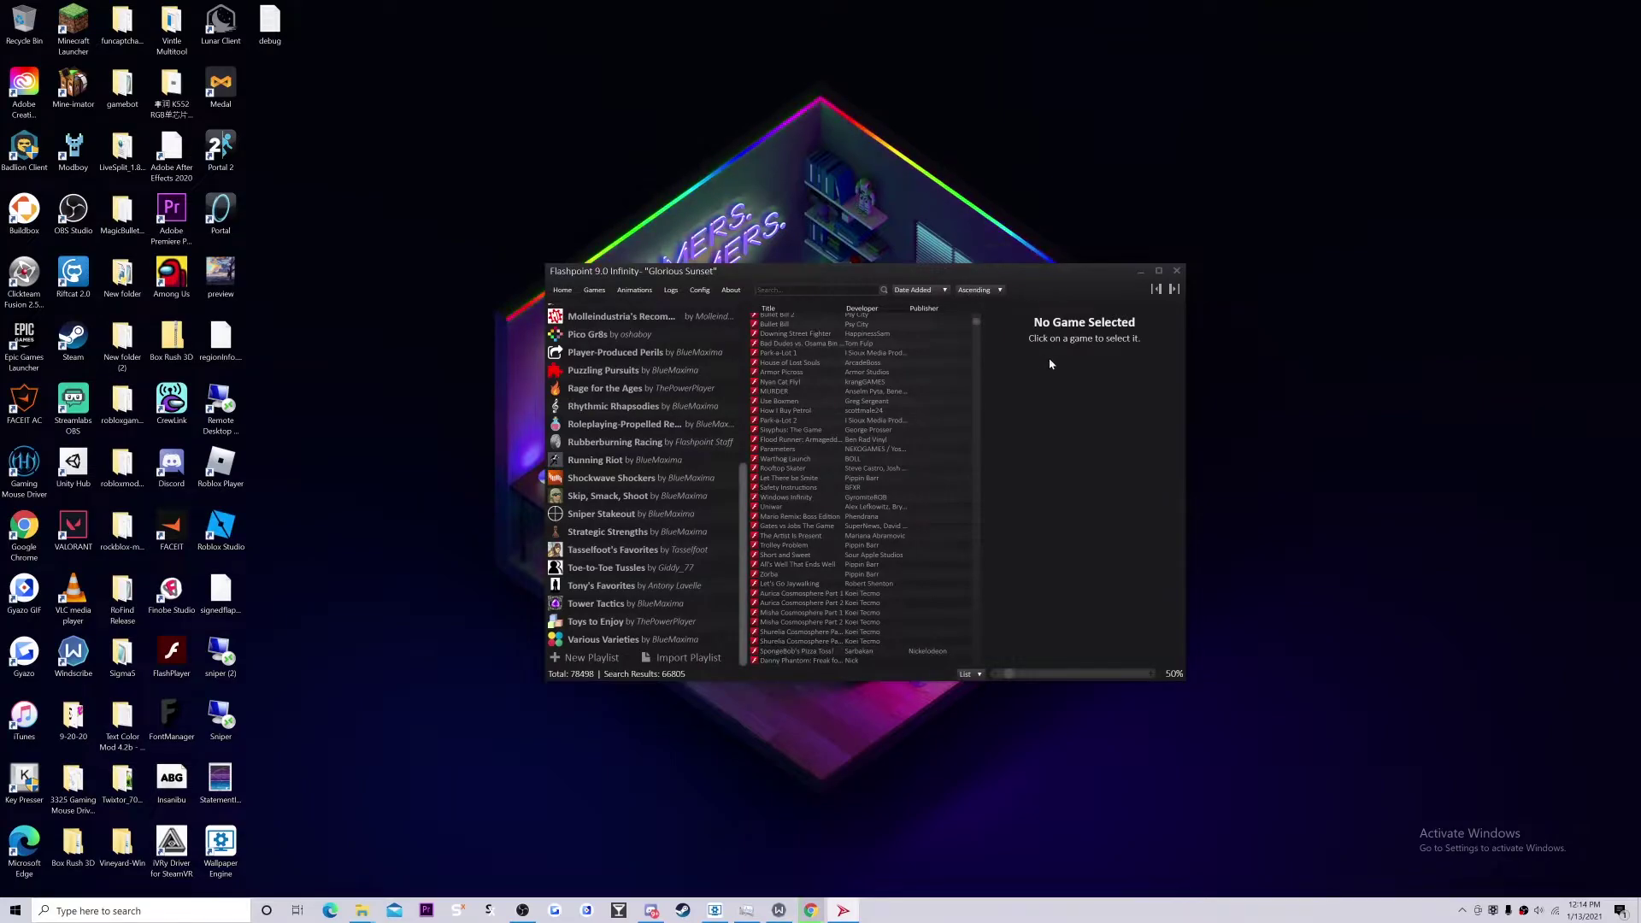
mouse_move(1046, 271)
mouse_down()
mouse_move(964, 414)
mouse_move(1005, 361)
mouse_up()
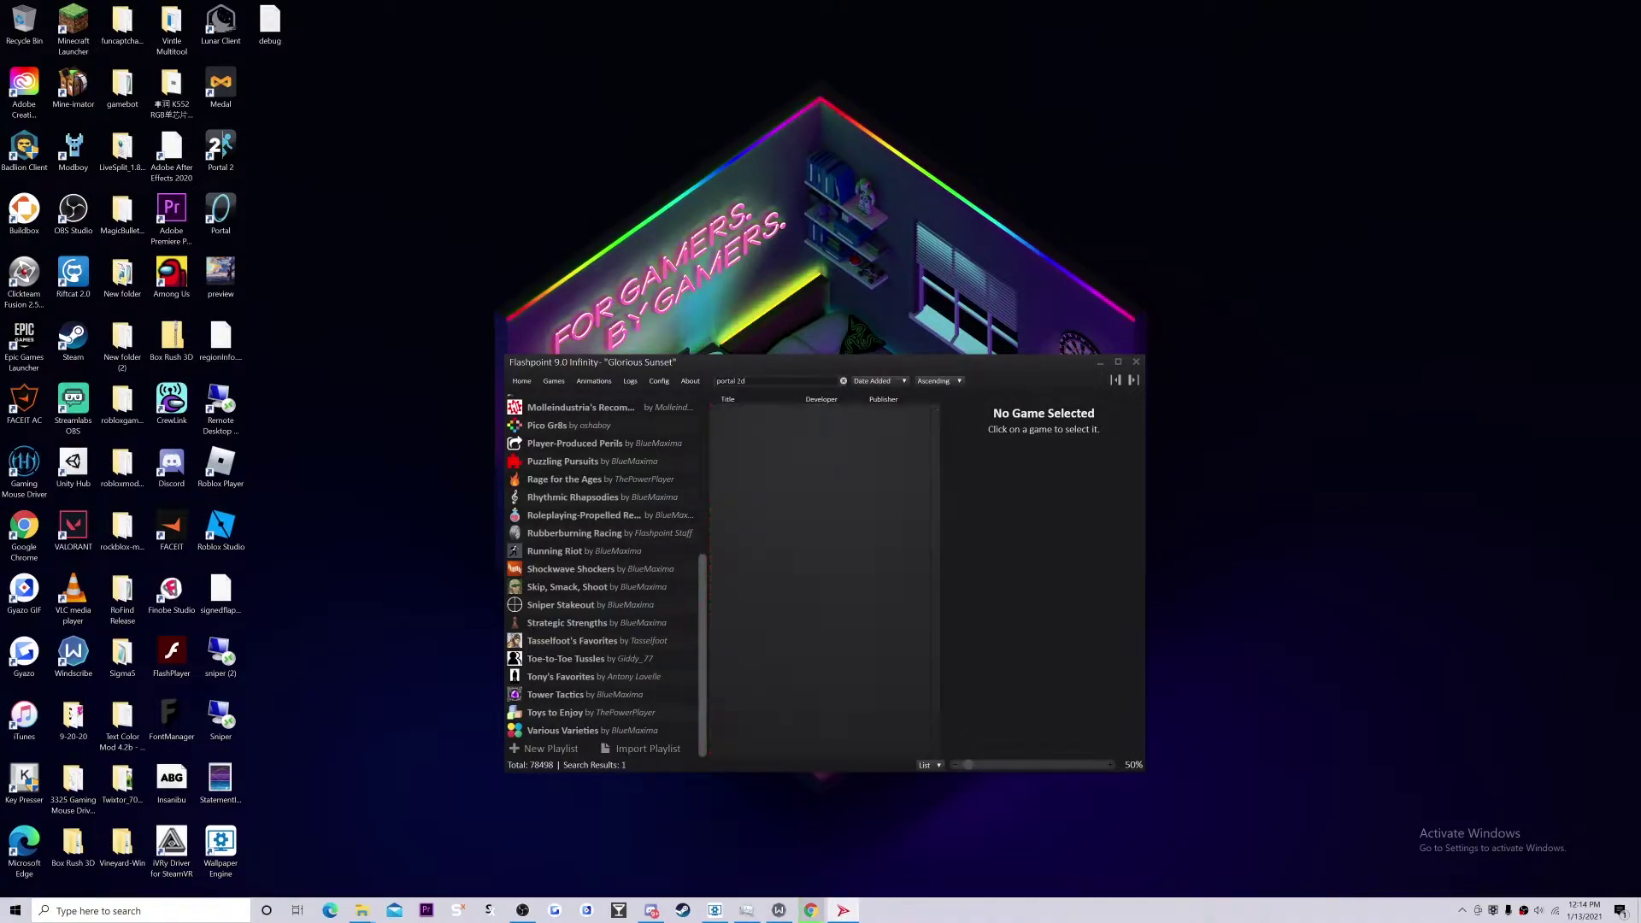
- Launch Portal 2D from the list into Flash Player 32 and press PLAY for the Kano Games intro
double_click(774, 410)
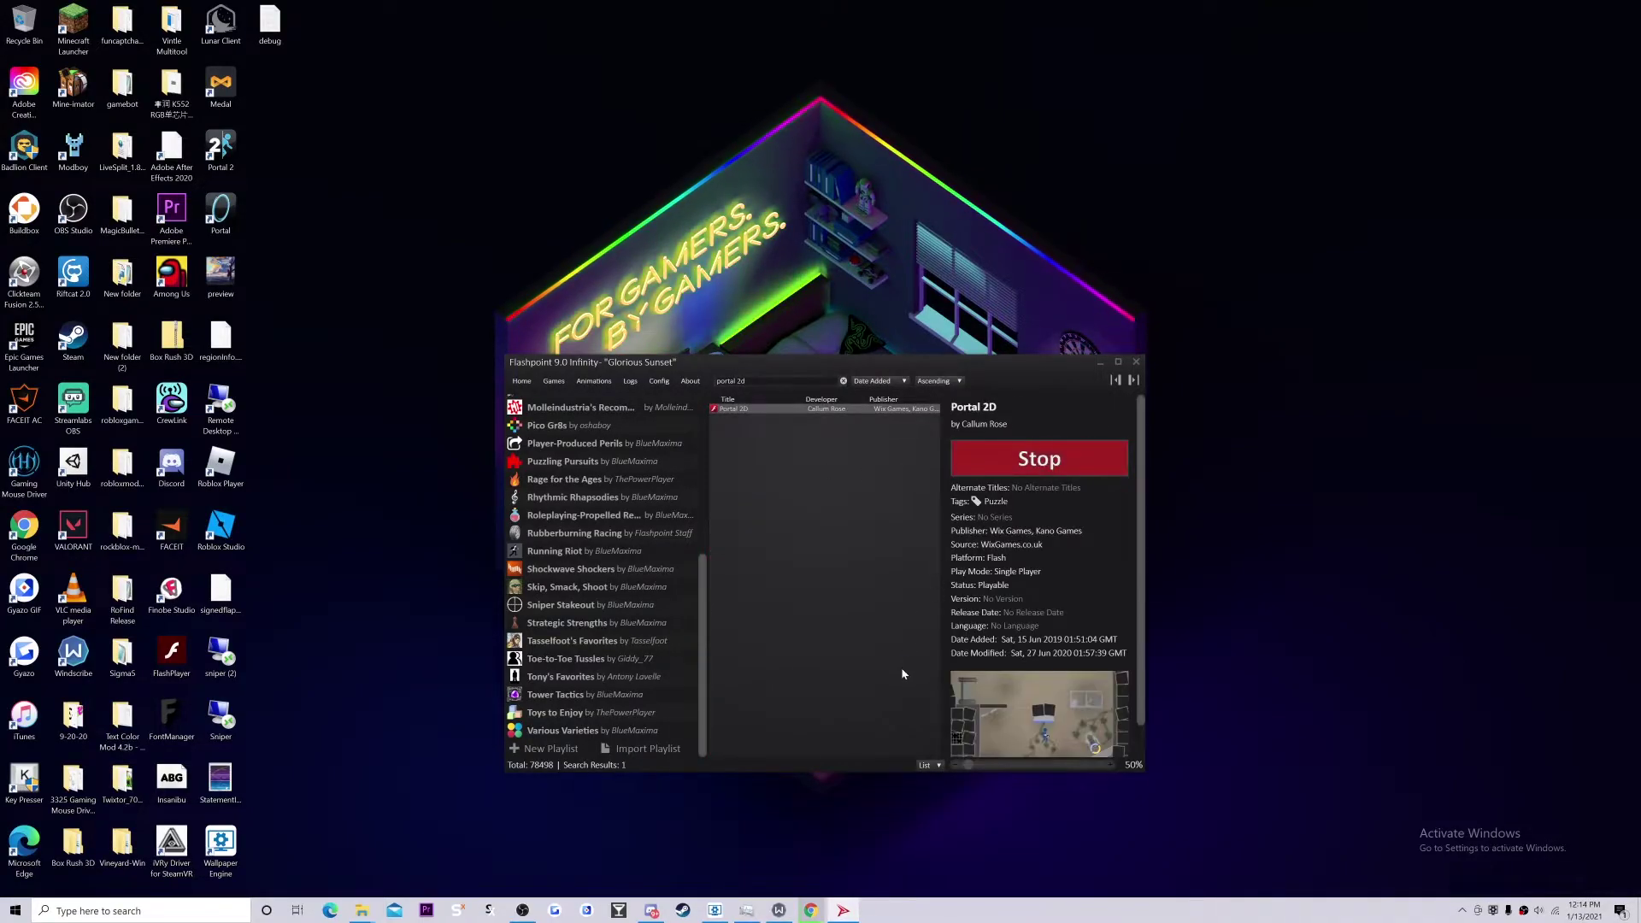
mouse_move(314, 155)
mouse_down()
mouse_move(866, 277)
mouse_move(847, 279)
mouse_up()
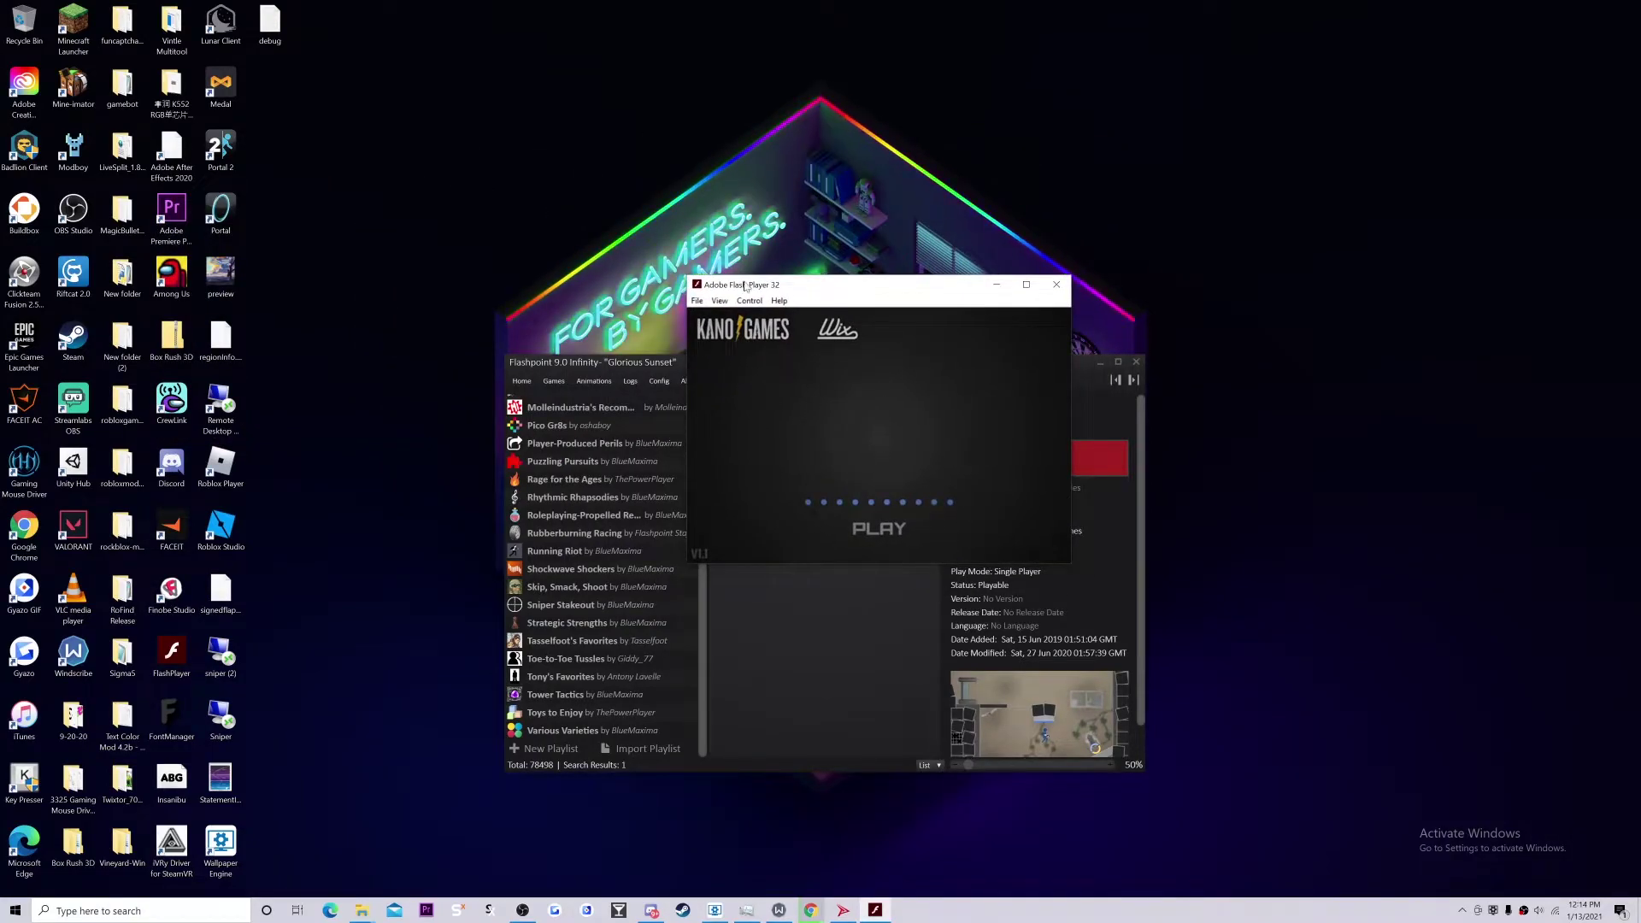
click(881, 534)
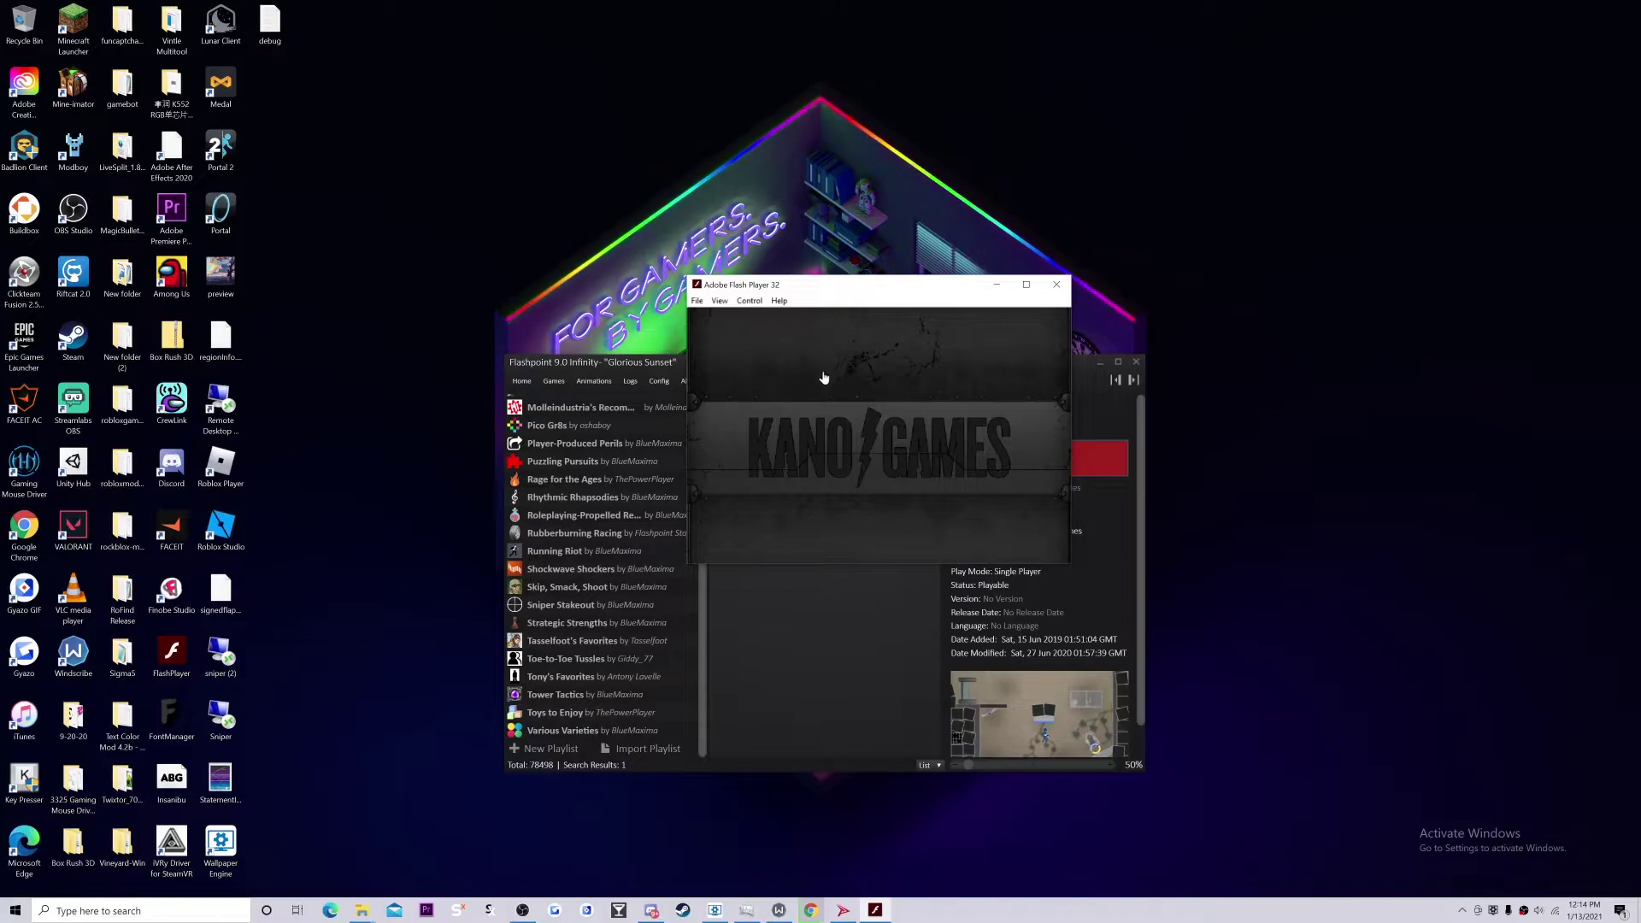
- Play Portal 2D full screen on save file 1, skip the intro cutscene, then restore the window
key(super+Up)
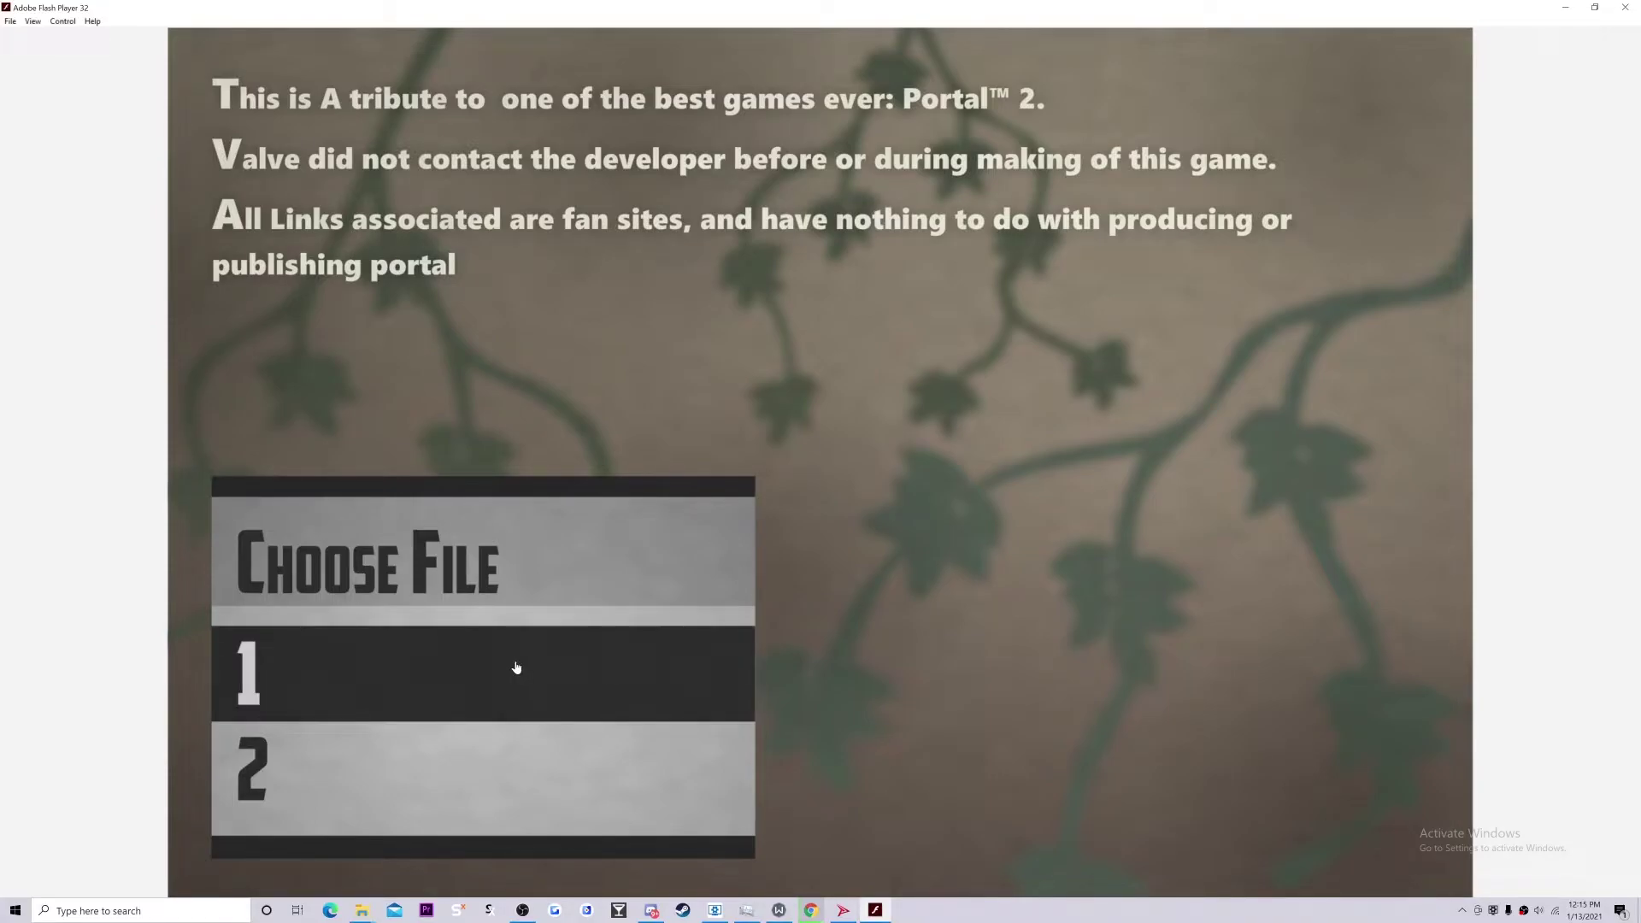
click(516, 668)
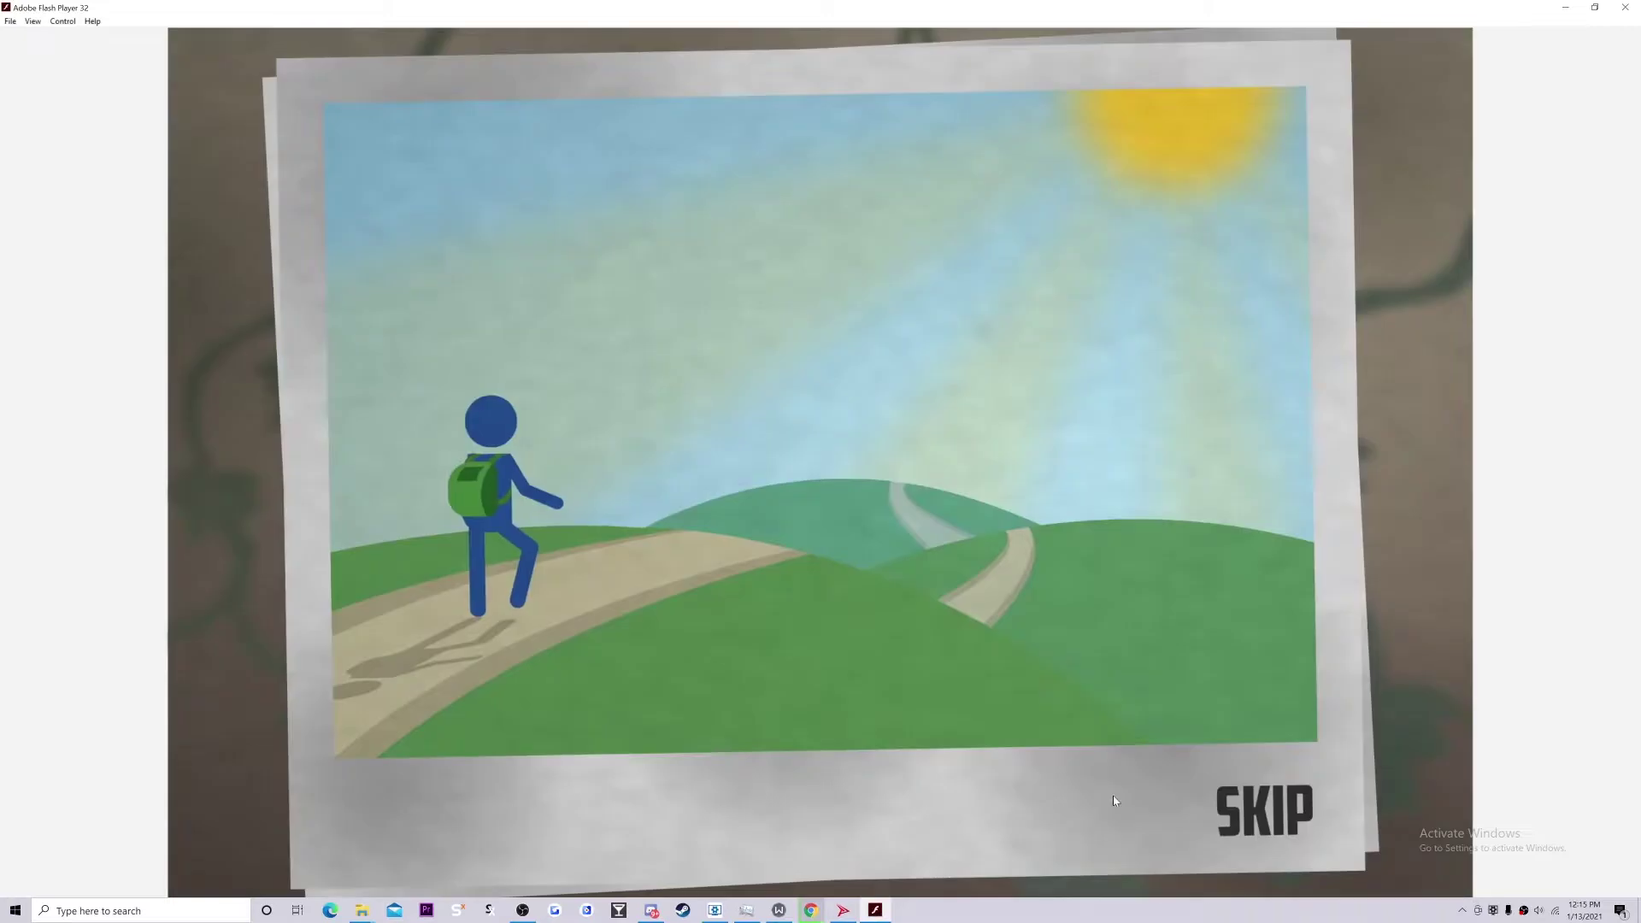
click(1258, 812)
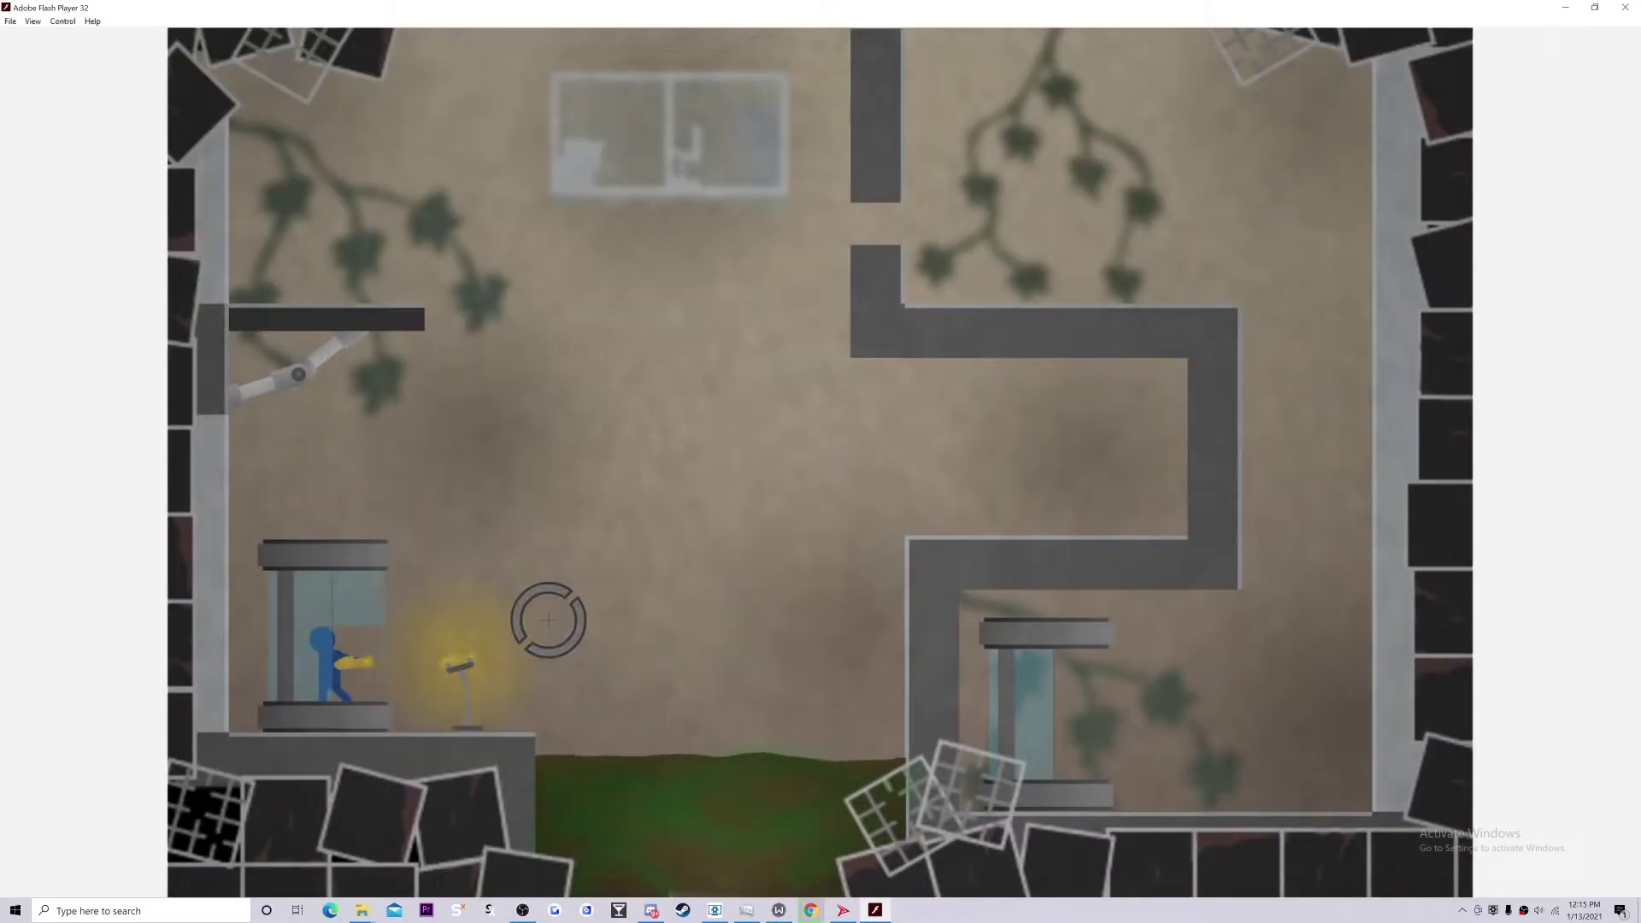
key(super+Down)
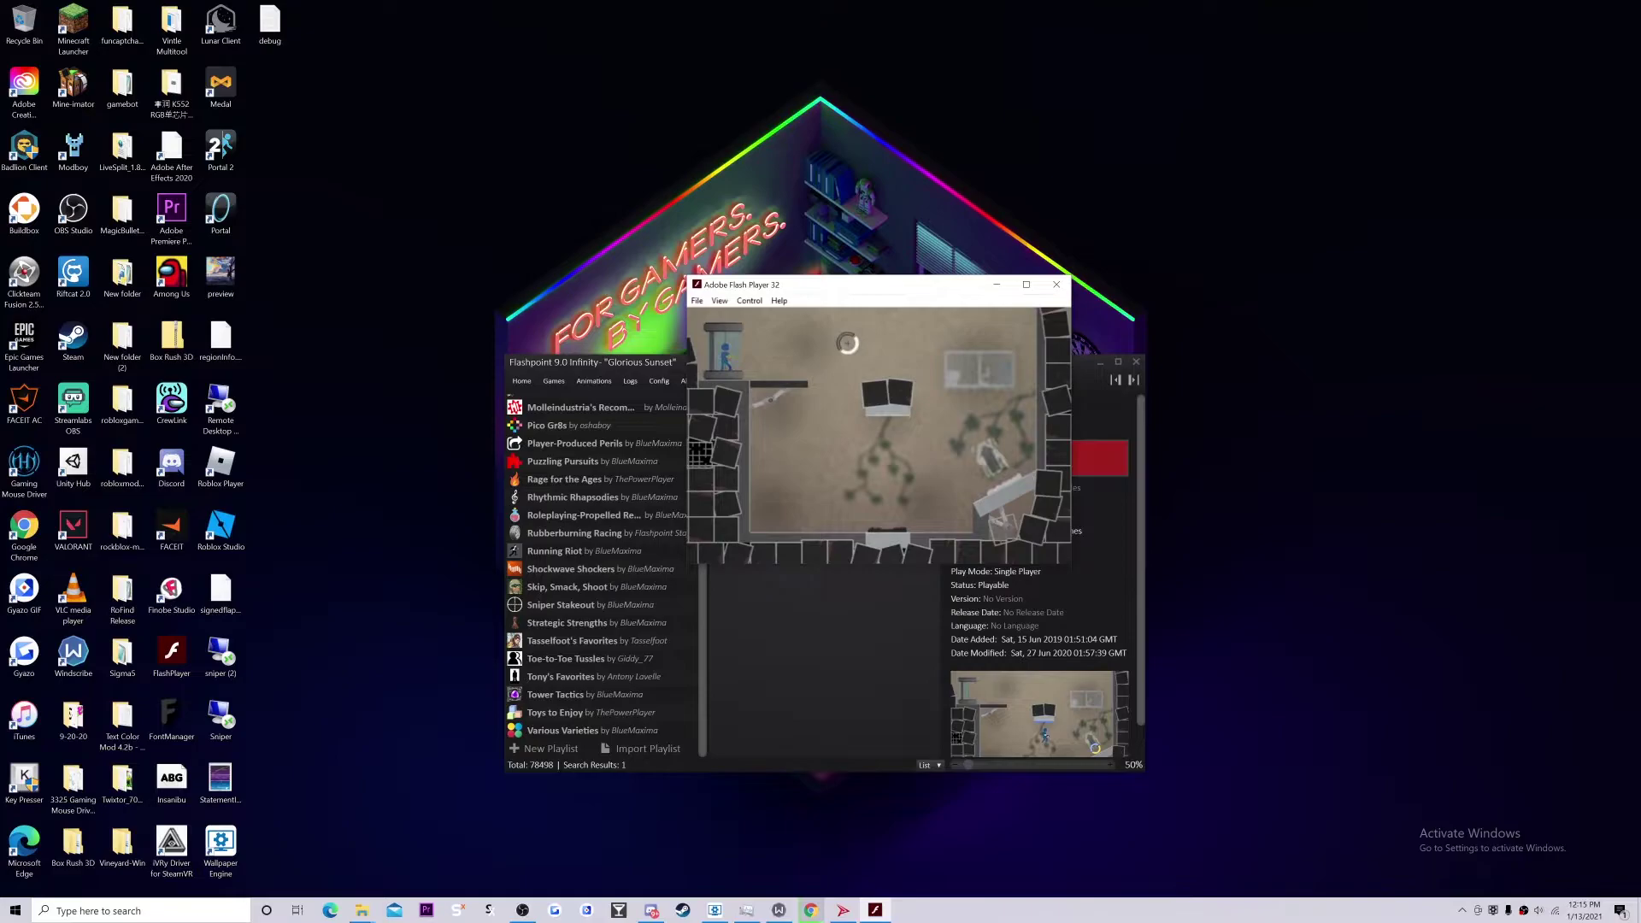
- Close the Portal 2D player and clear the old 'portal 2d' search
click(1101, 457)
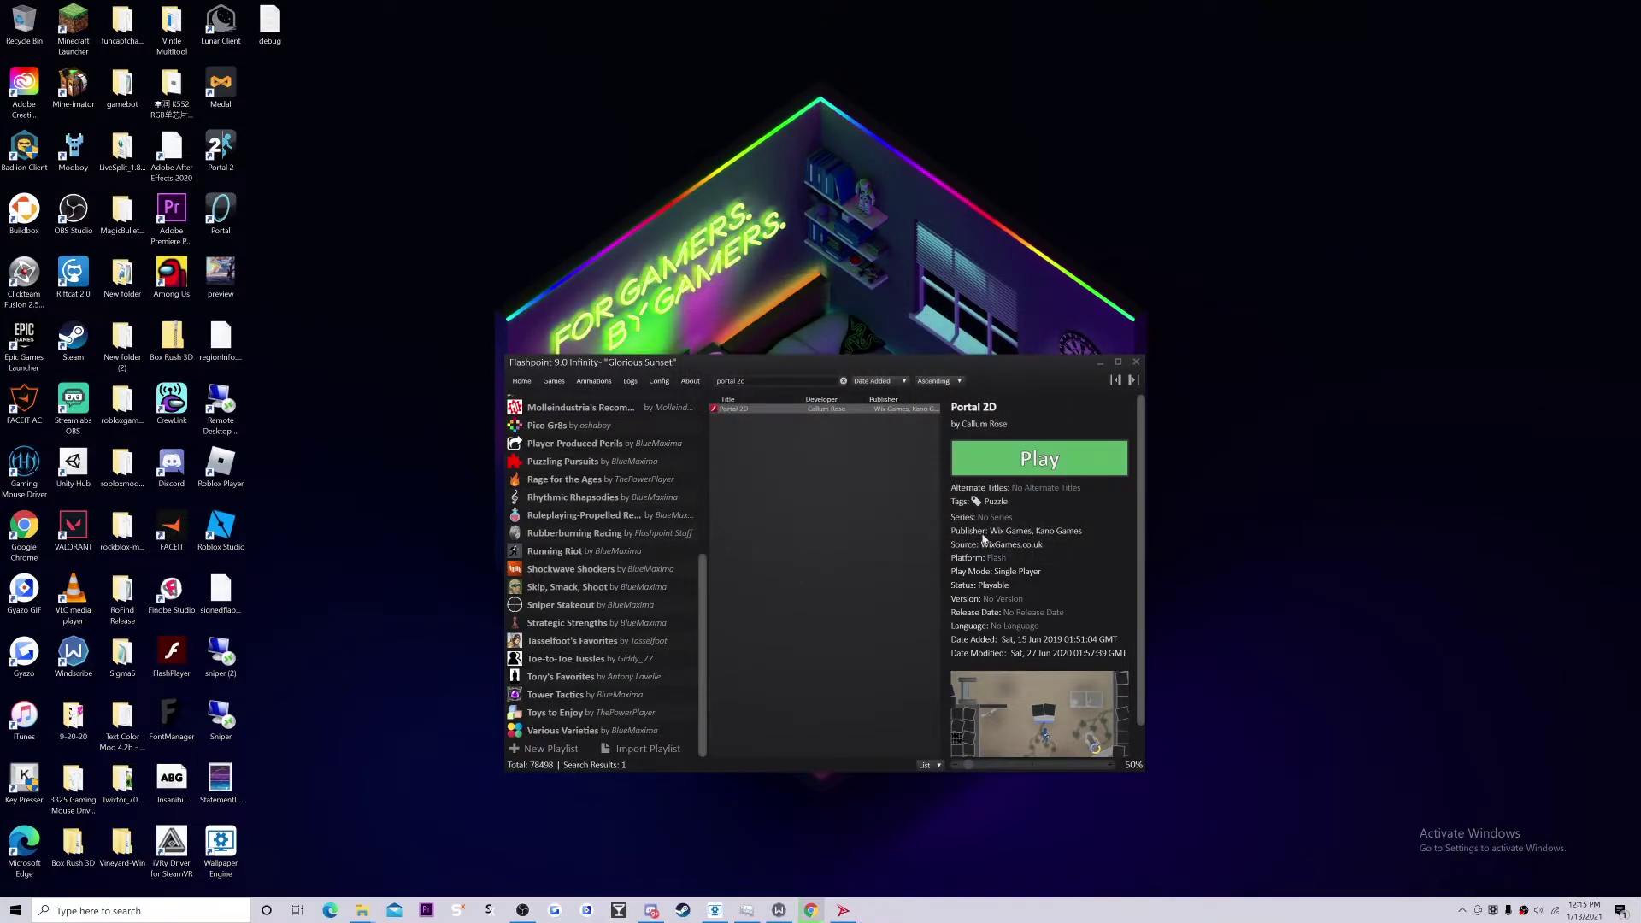
click(583, 374)
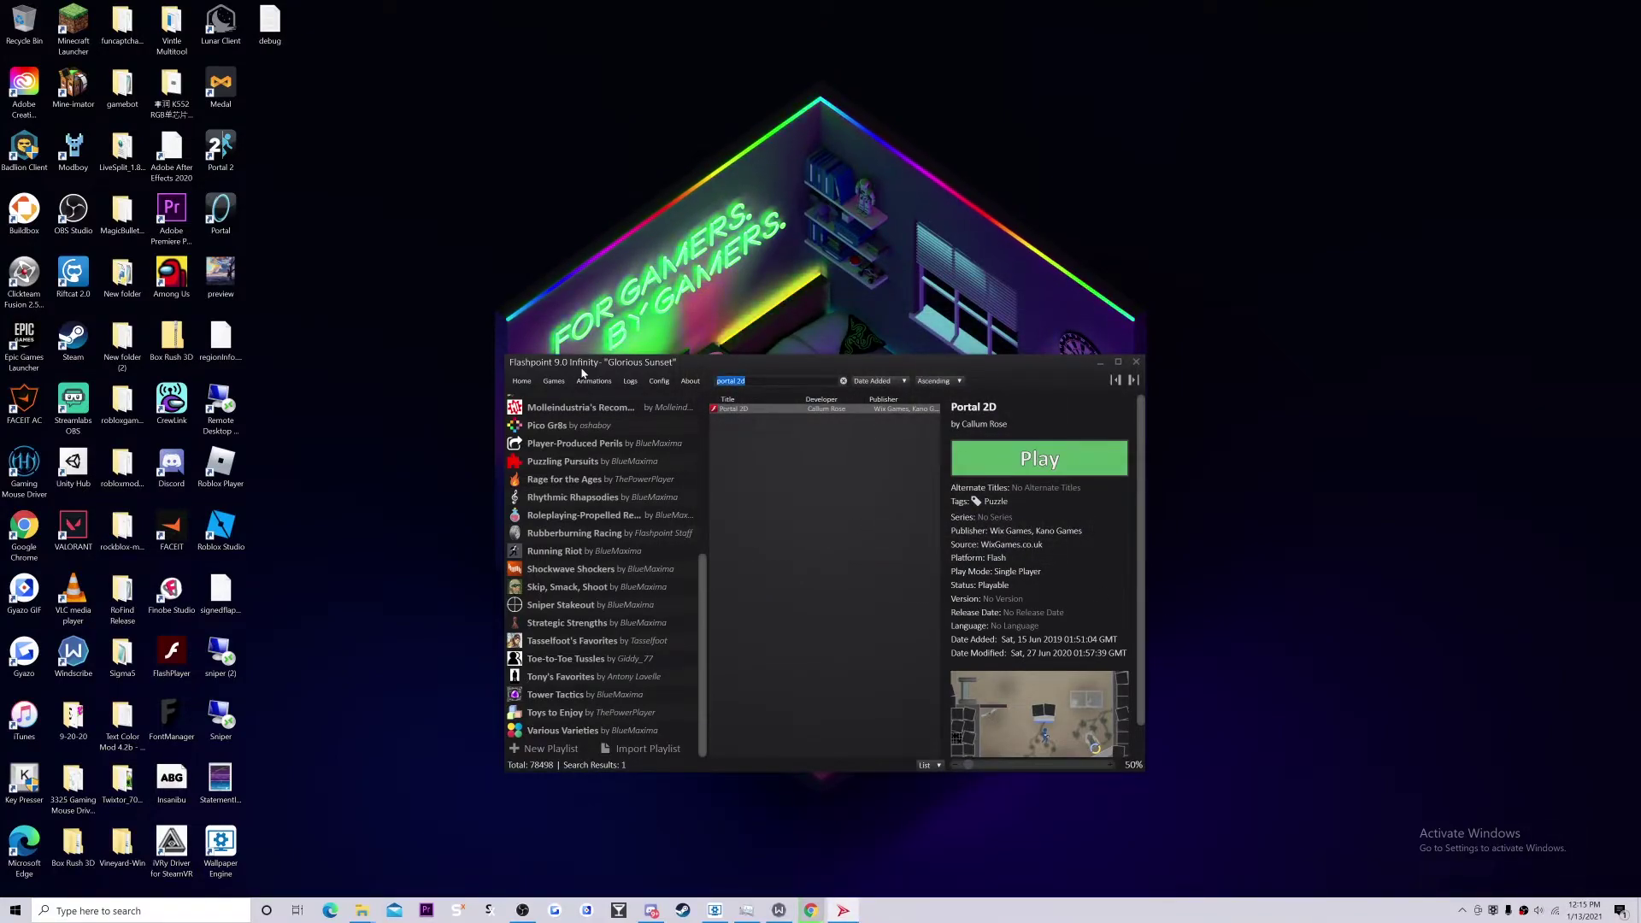
key(BackSpace)
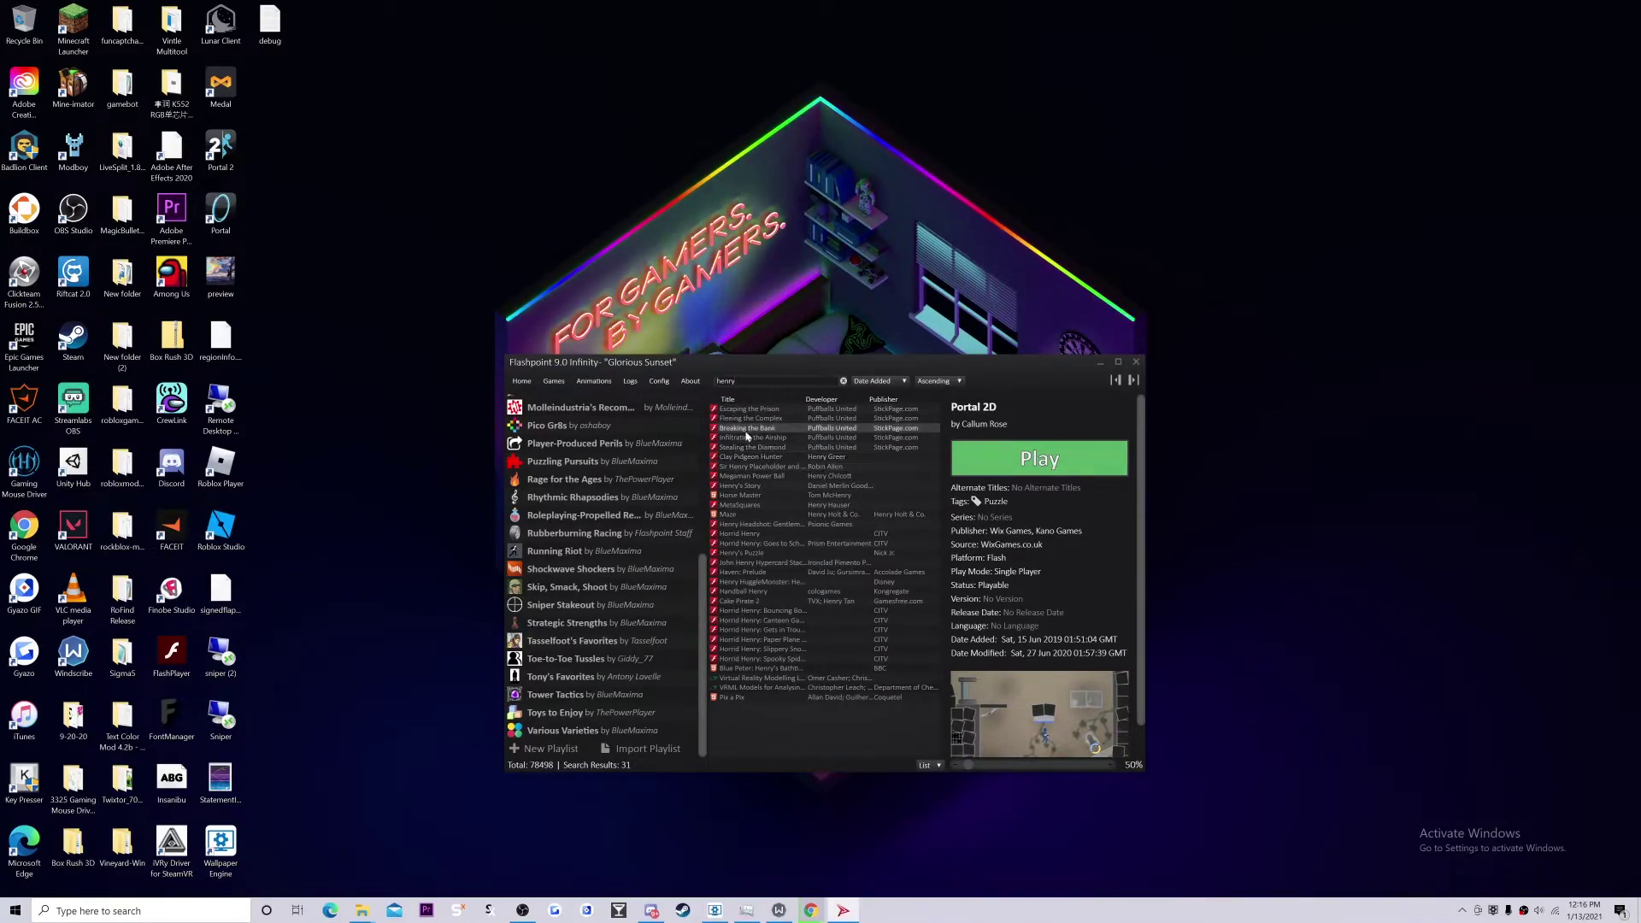
- View Fleeing the Complex, Breaking the Bank, Infiltrating the Airship and Stealing the Diamond, then minimize the launcher
click(768, 419)
click(772, 428)
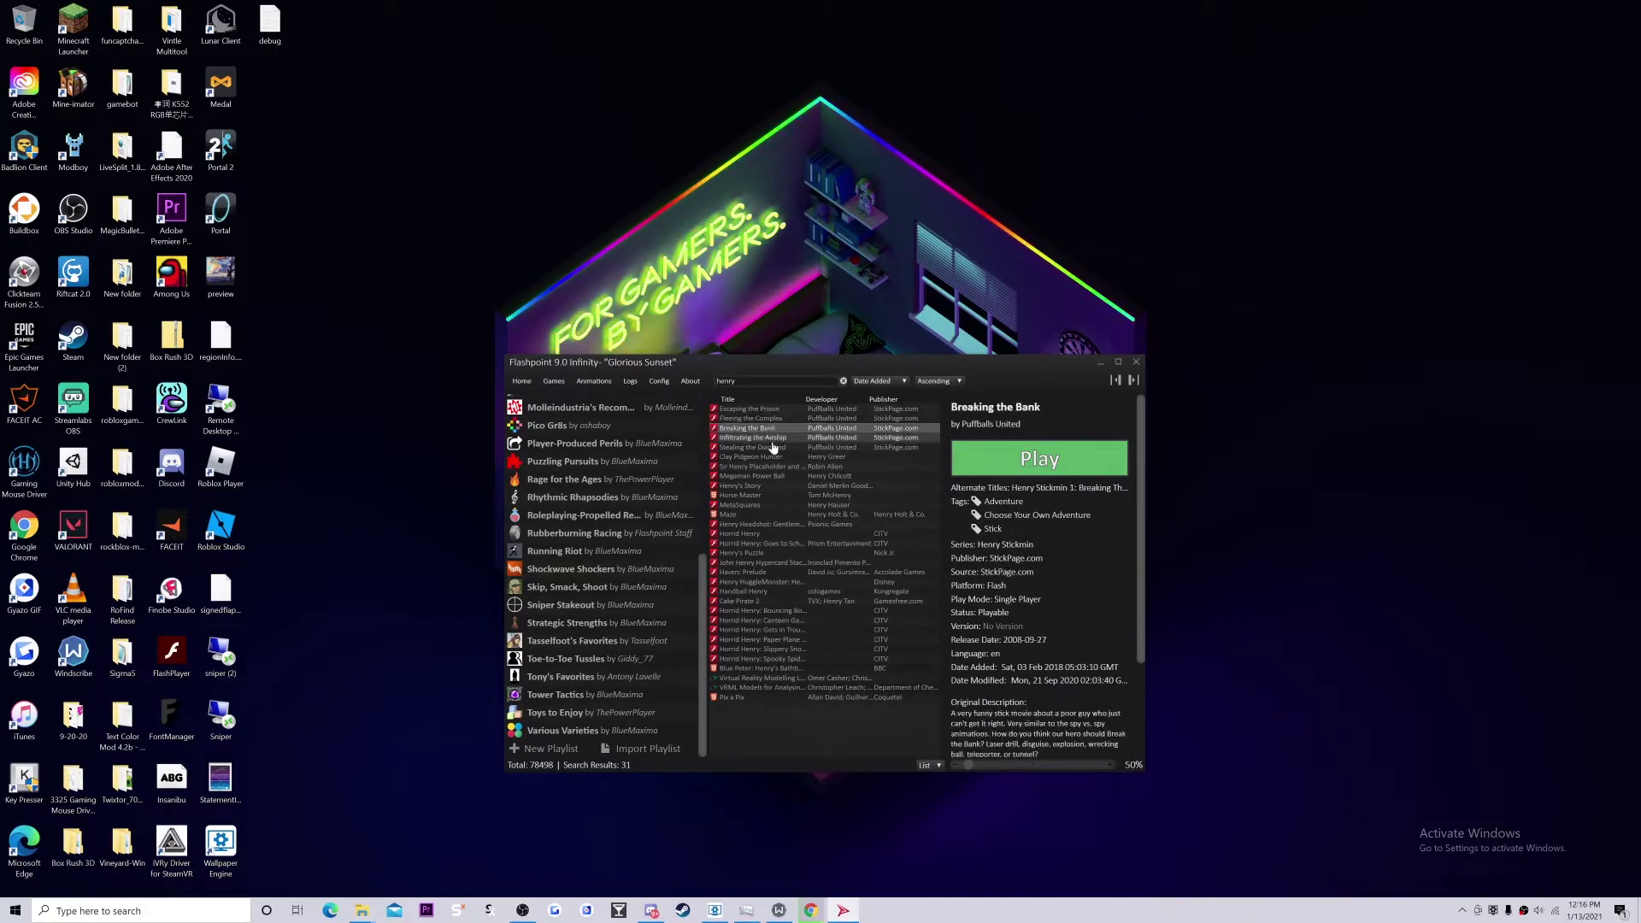
click(775, 438)
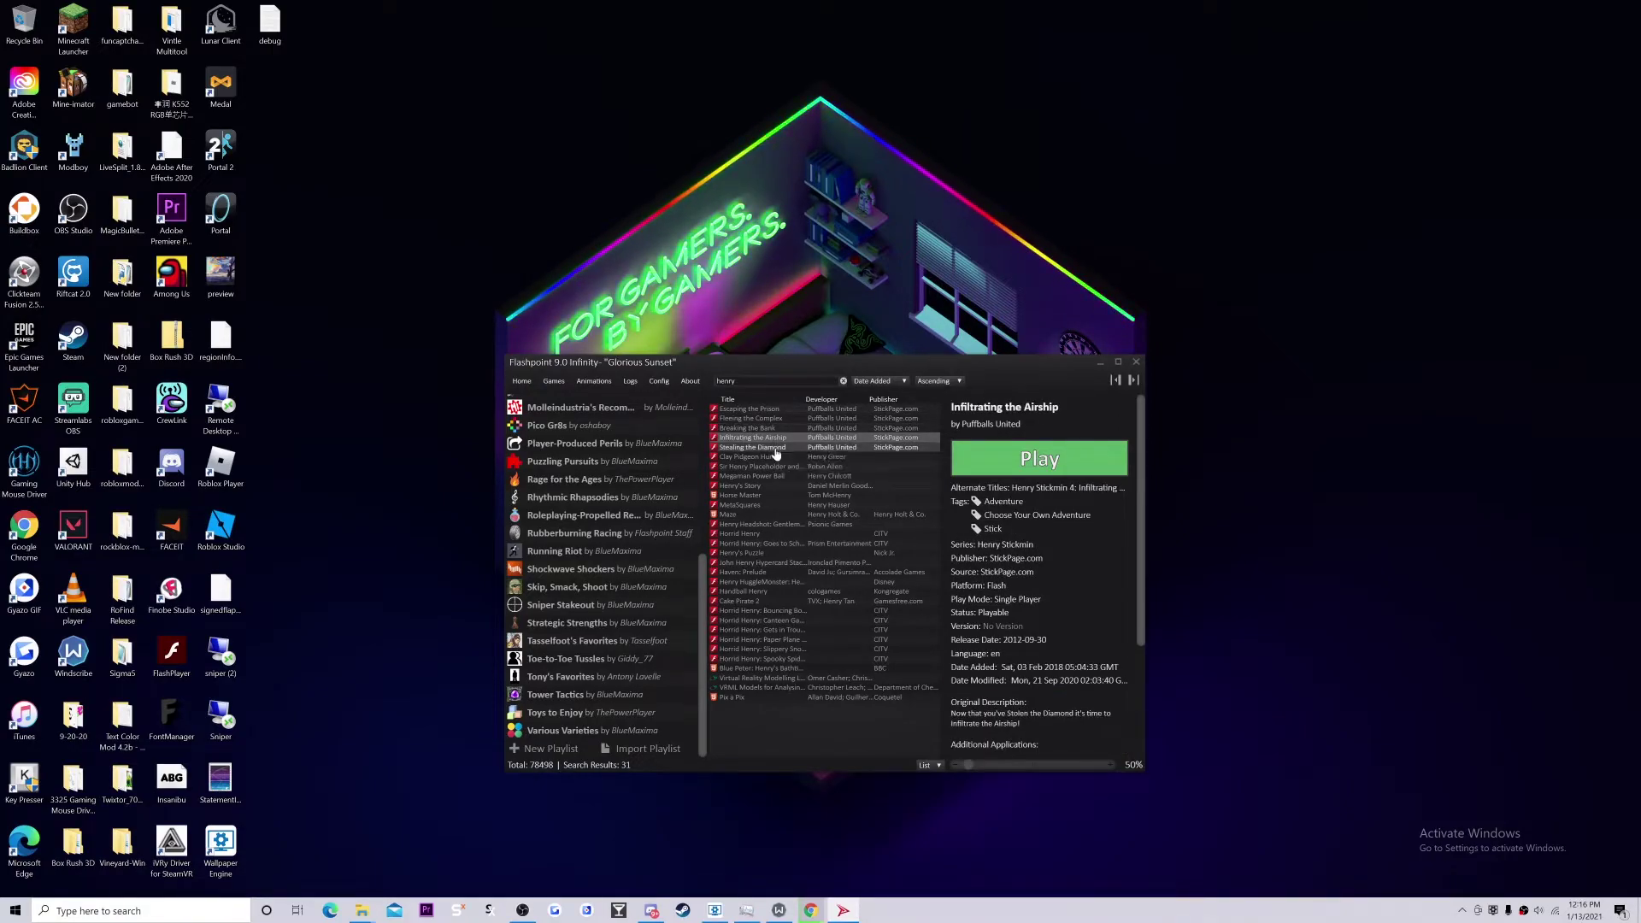
click(776, 447)
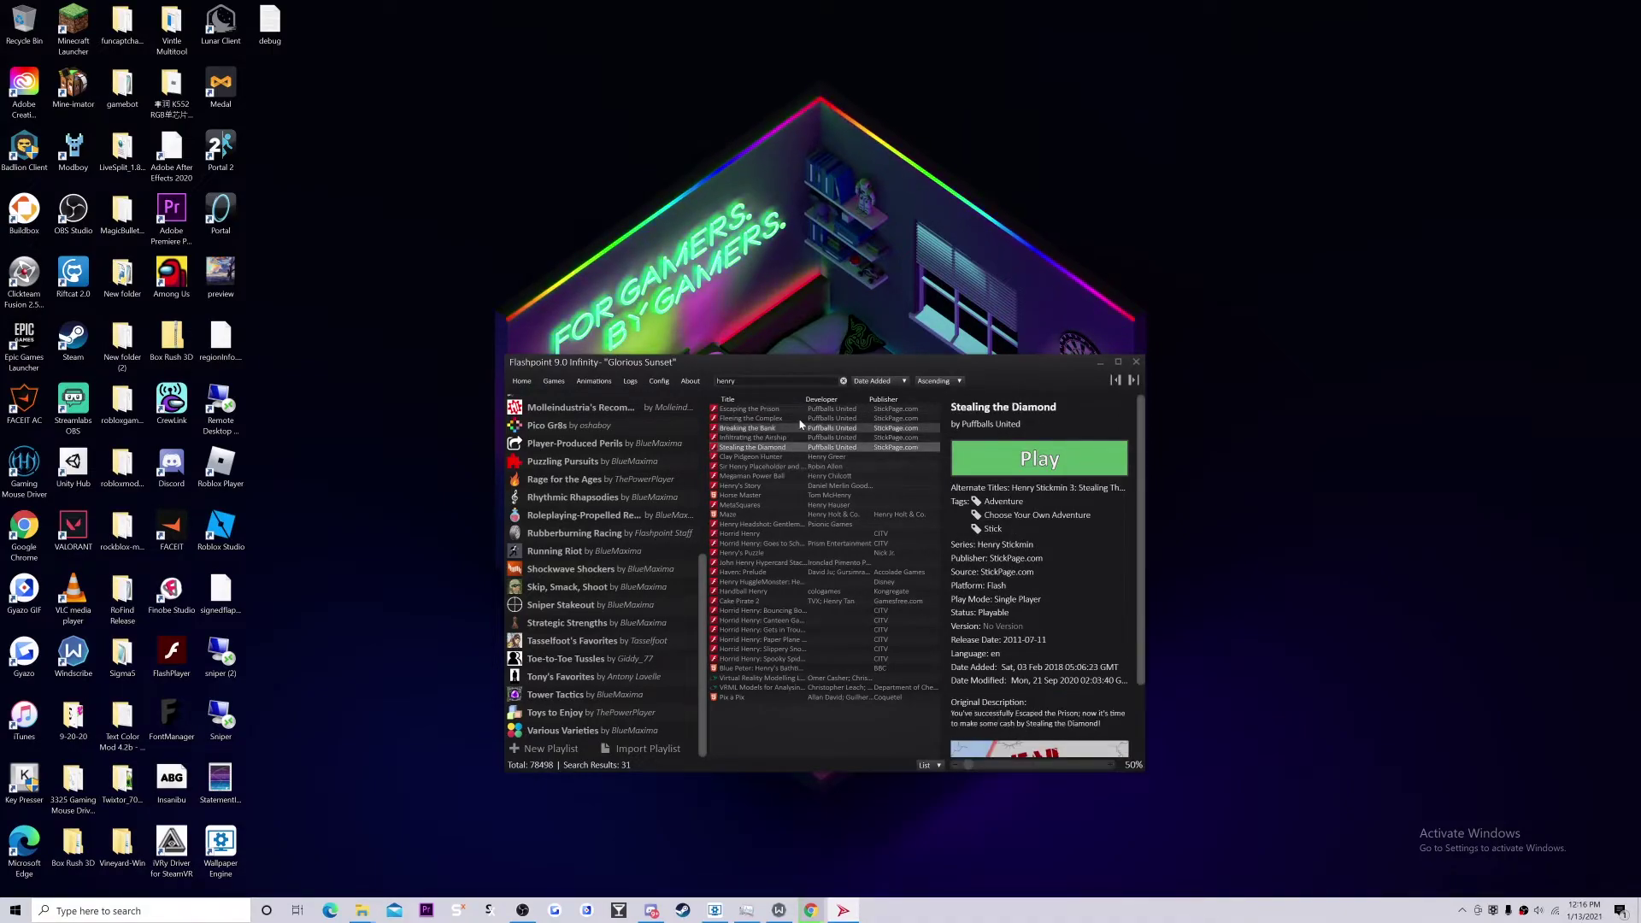
click(1101, 363)
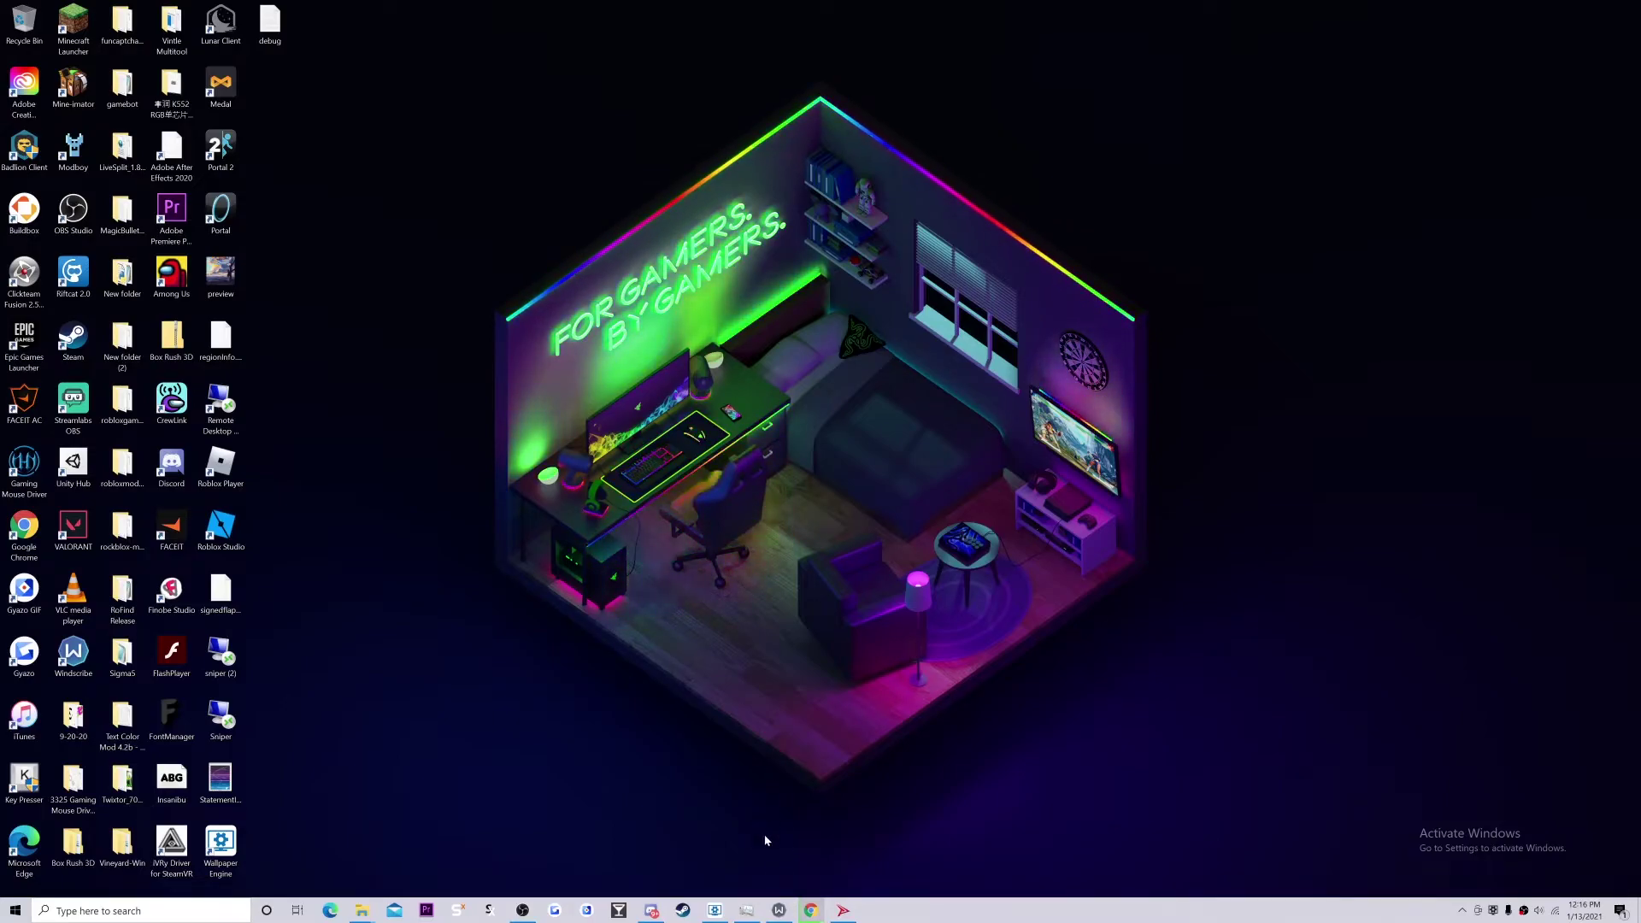
- Search 'flash player 32' in a new tab and open Adobe's Flash Player debug downloads page
mouse_move(811, 902)
click(836, 833)
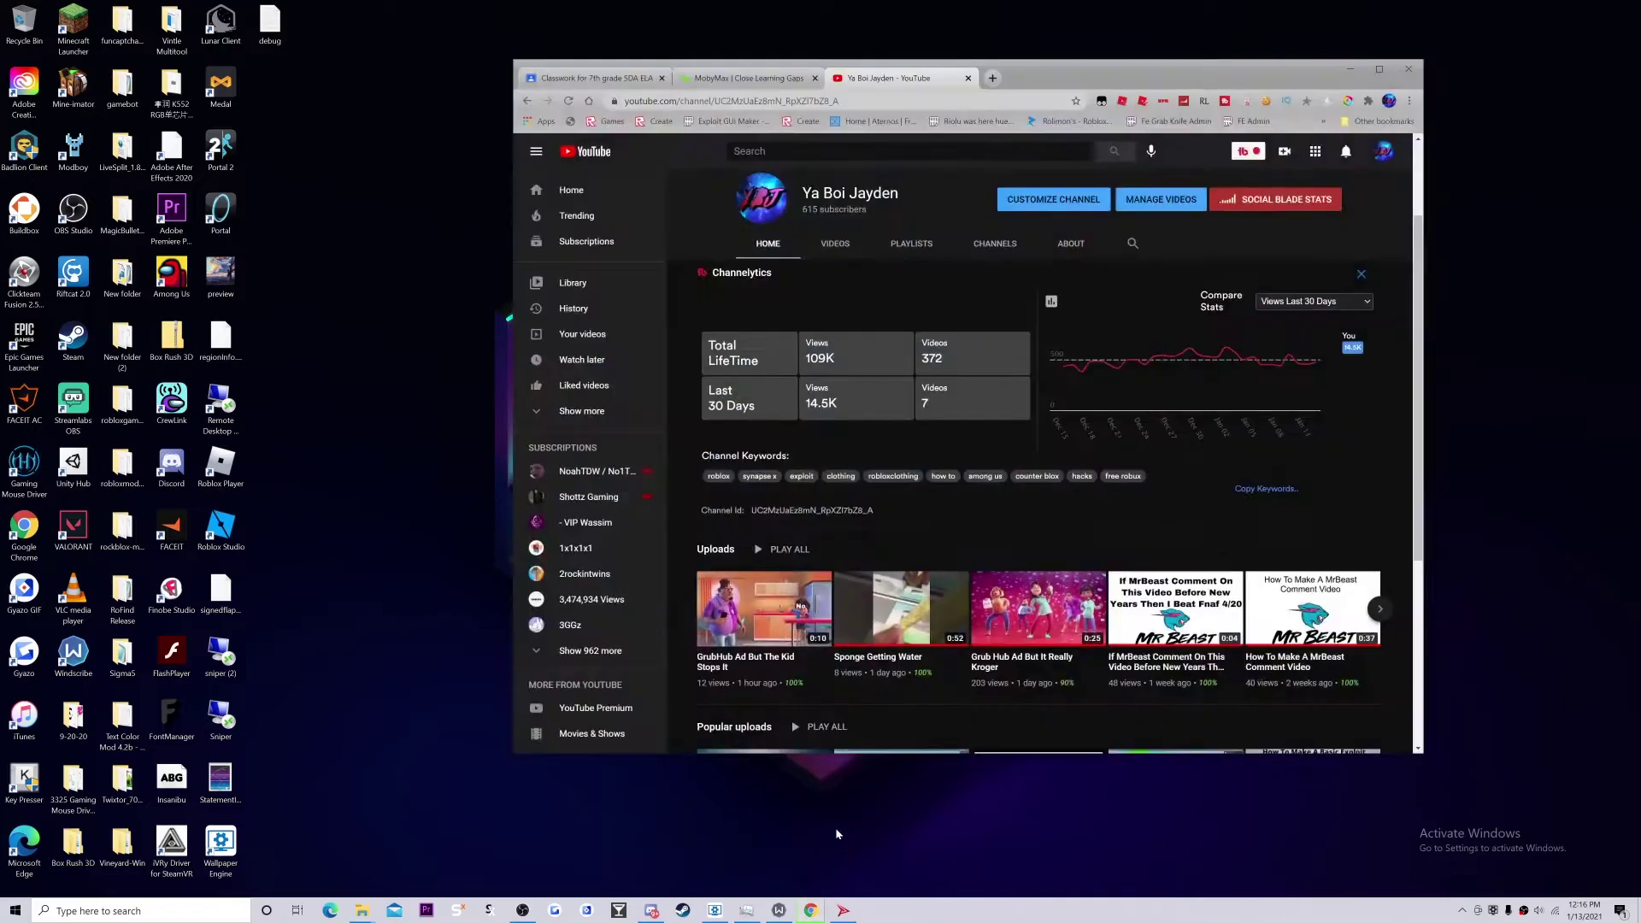
click(992, 78)
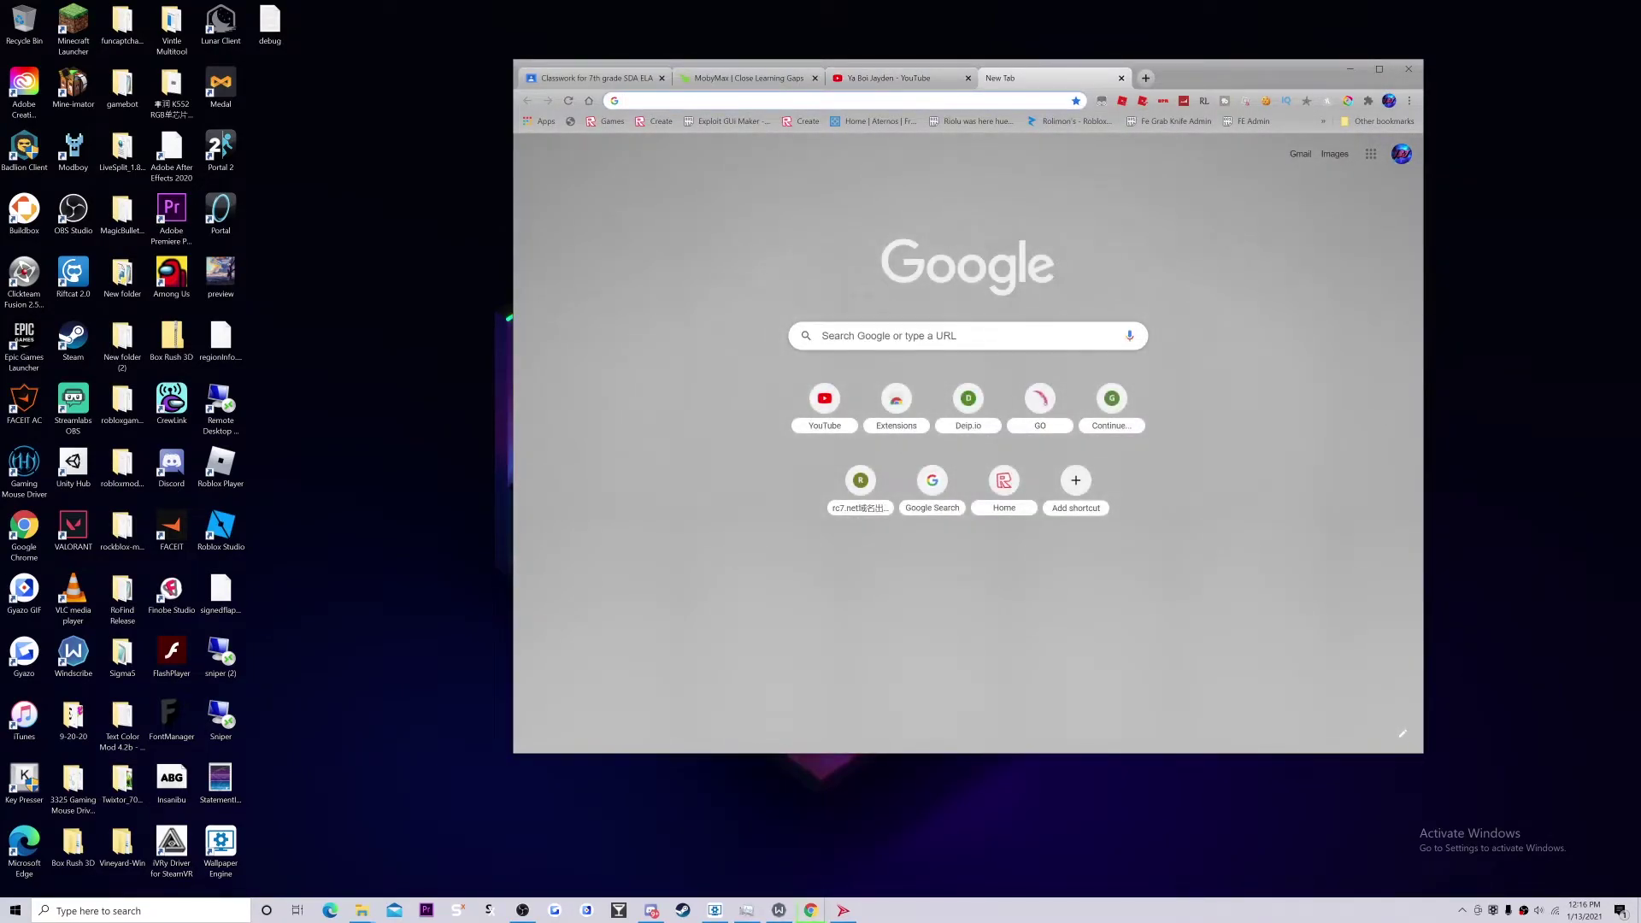
text(fla)
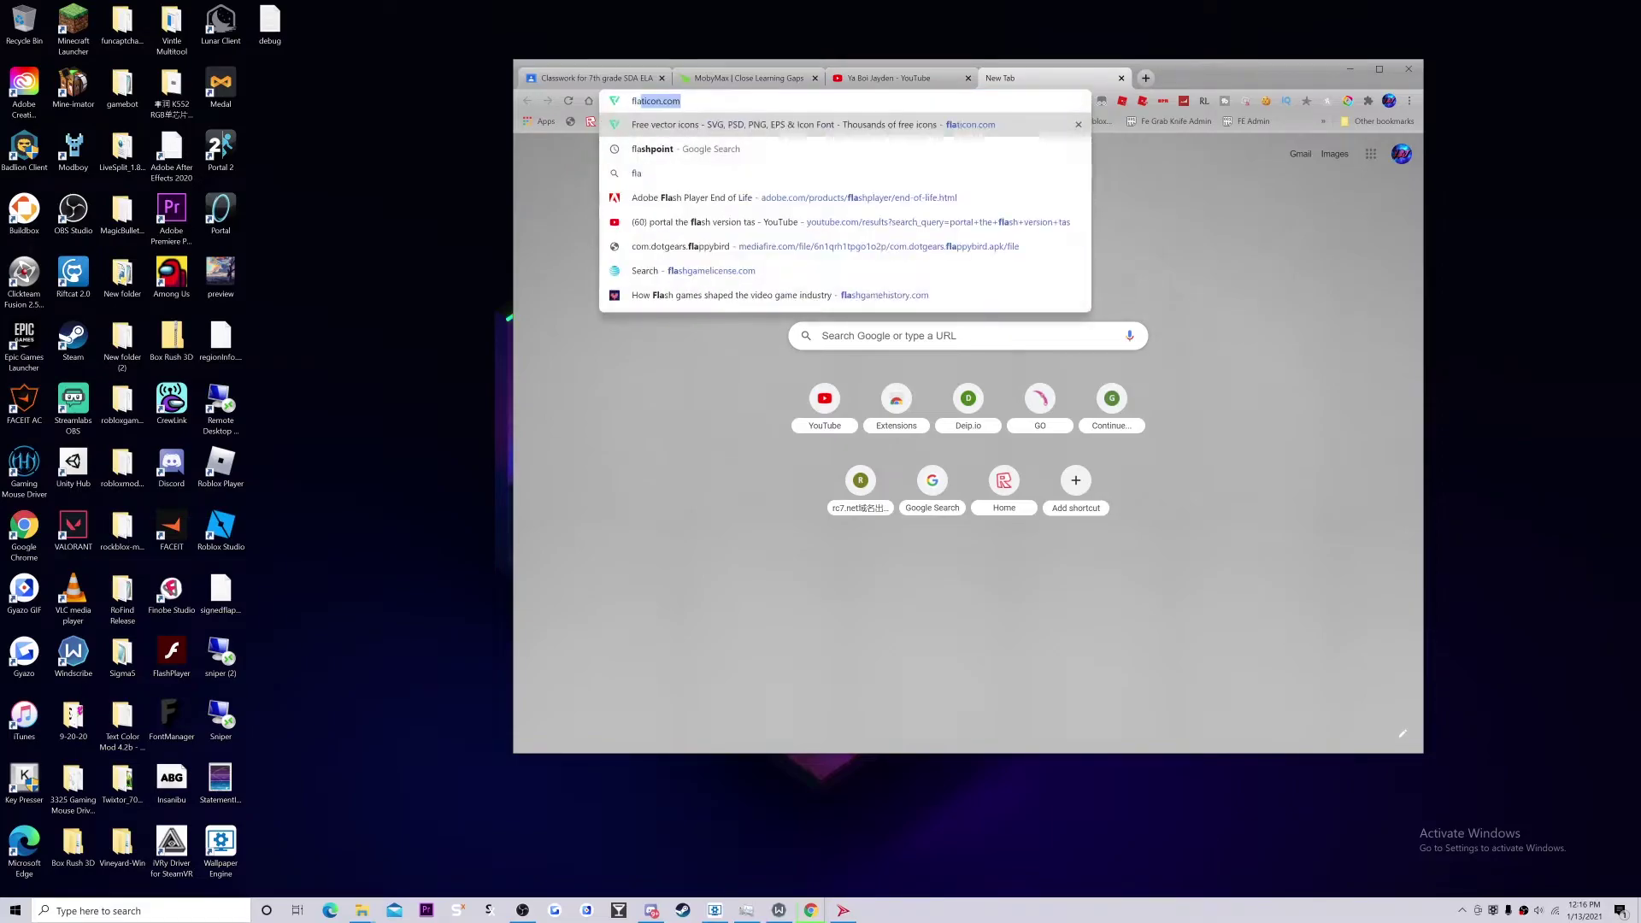
text(sh pl)
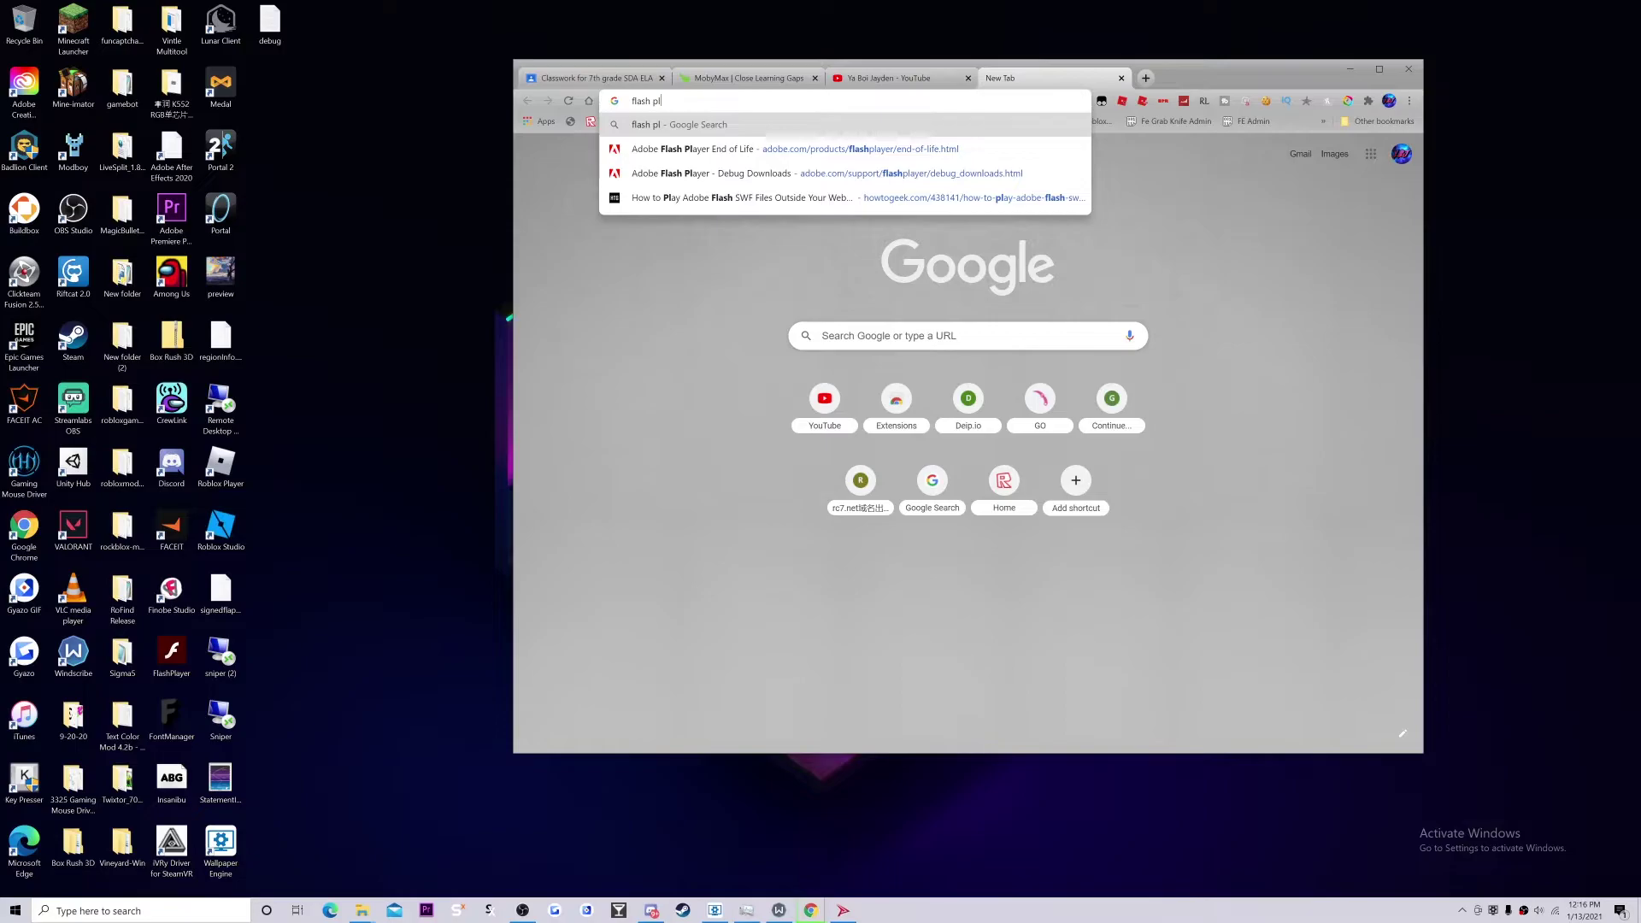
text(ayer 32)
key(Return)
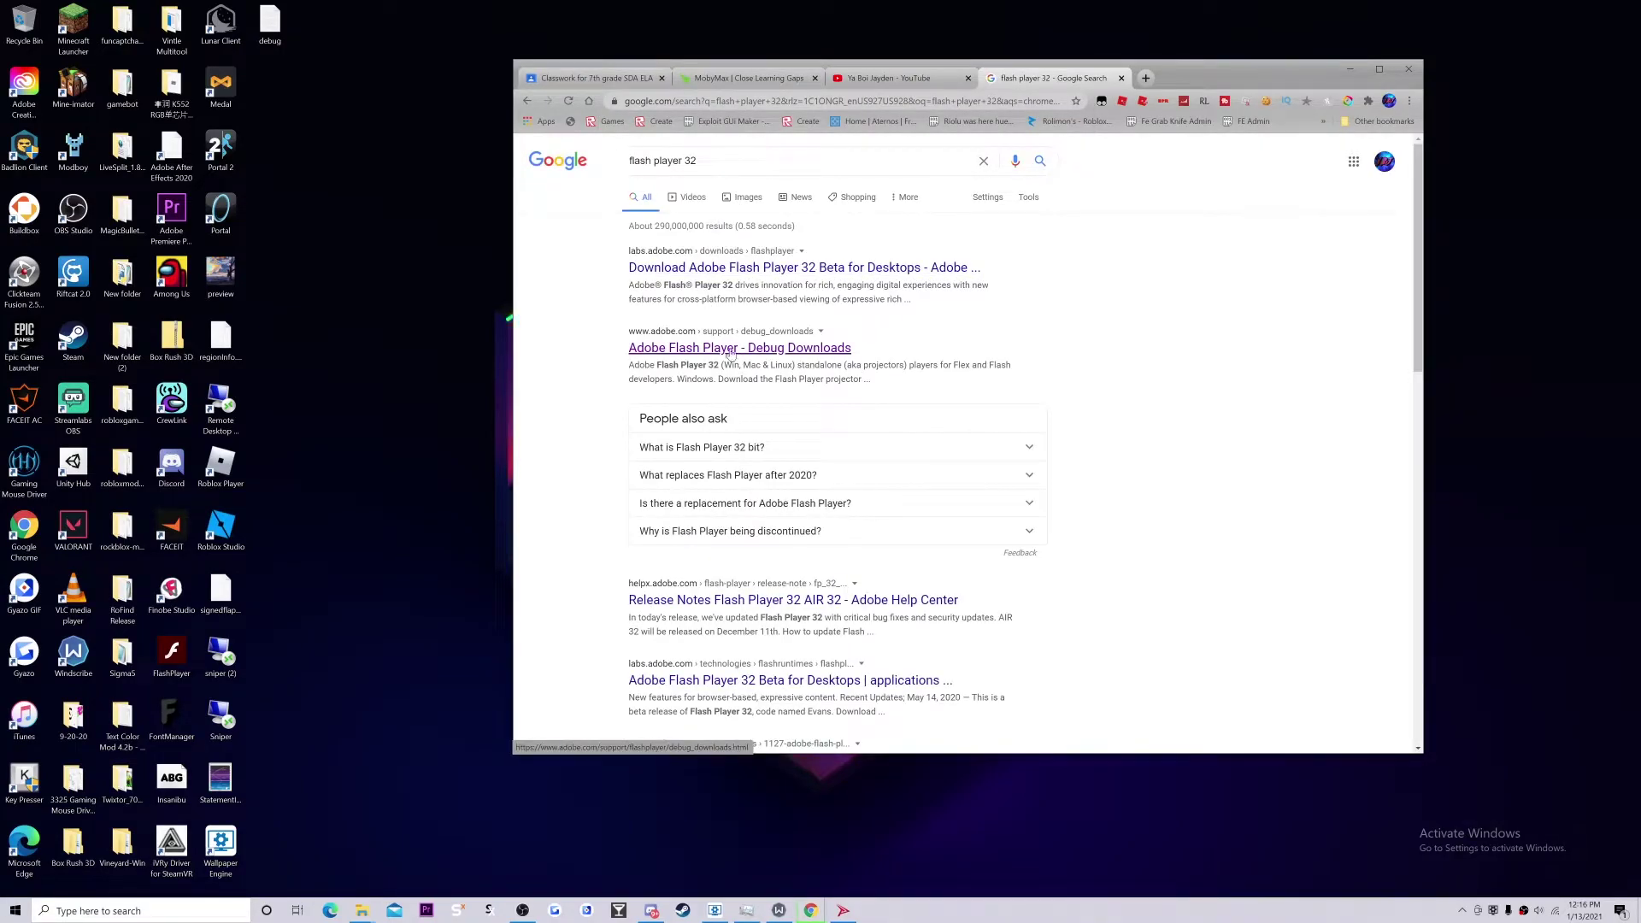
click(732, 350)
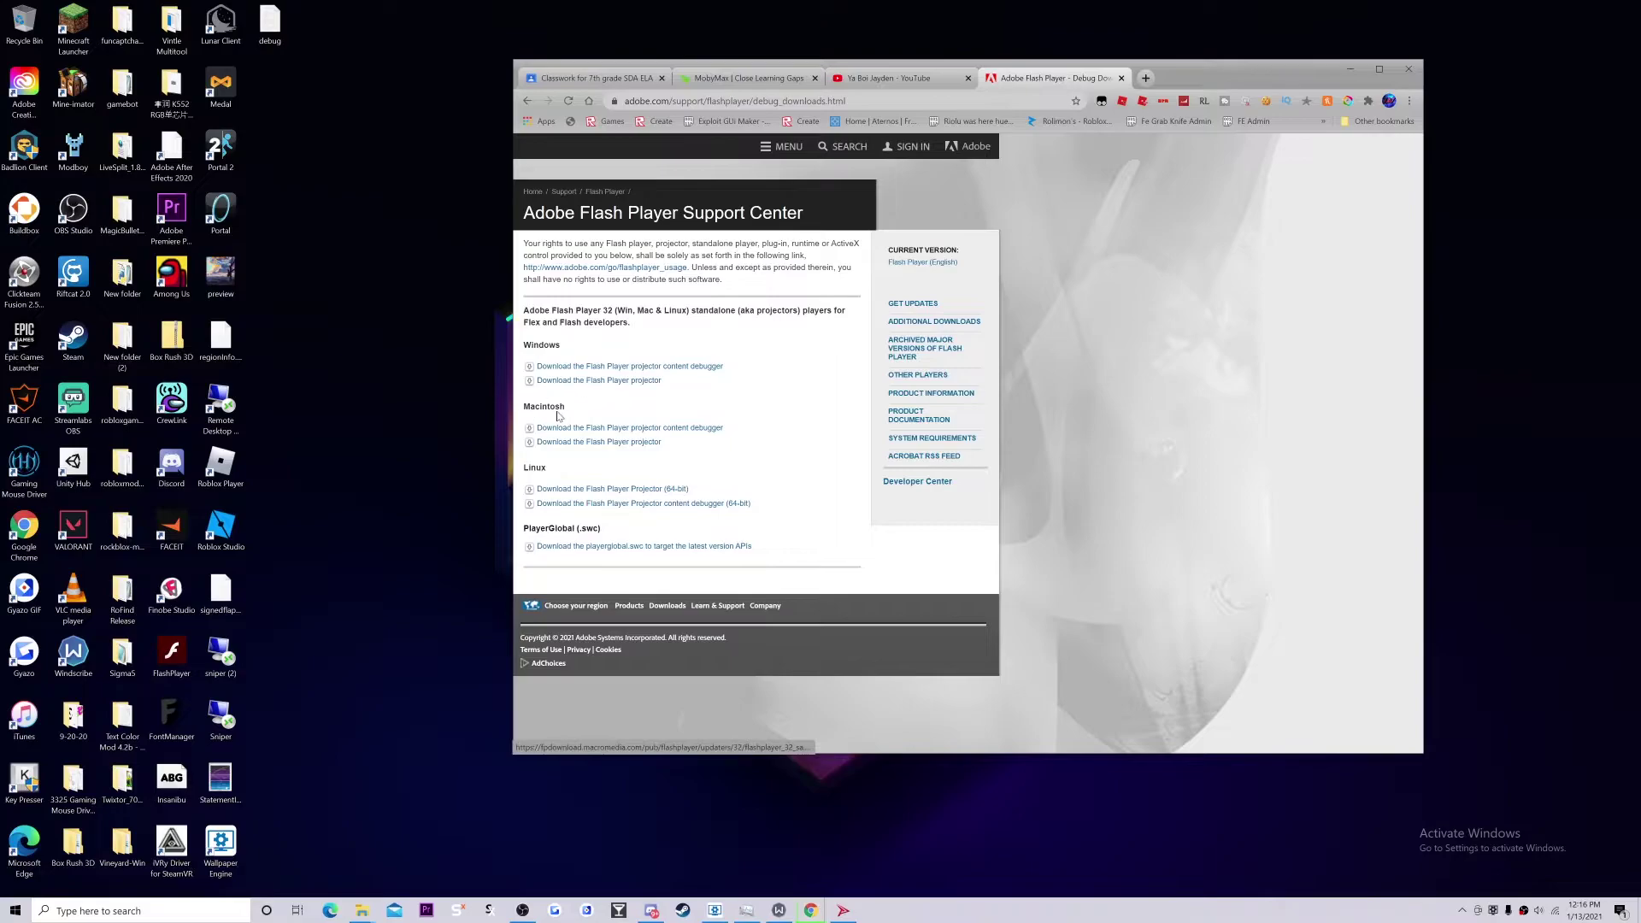
double_click(525, 408)
- Minimize Chrome, open the standalone Flash Player projector, and move its narrowed window to the screen top
click(1354, 69)
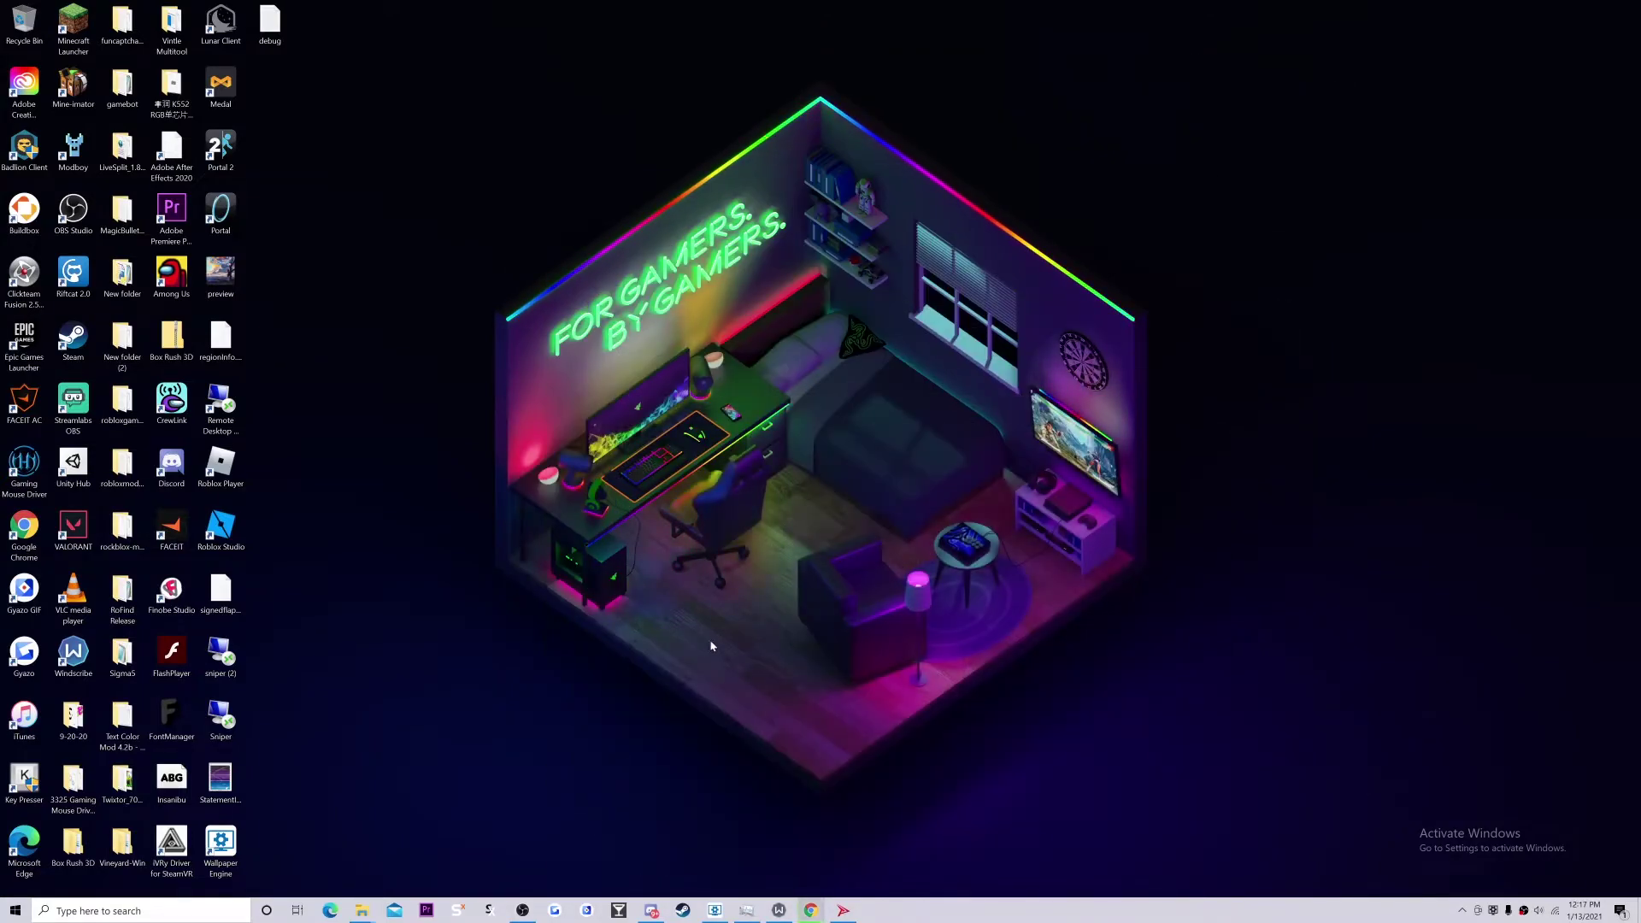
double_click(171, 654)
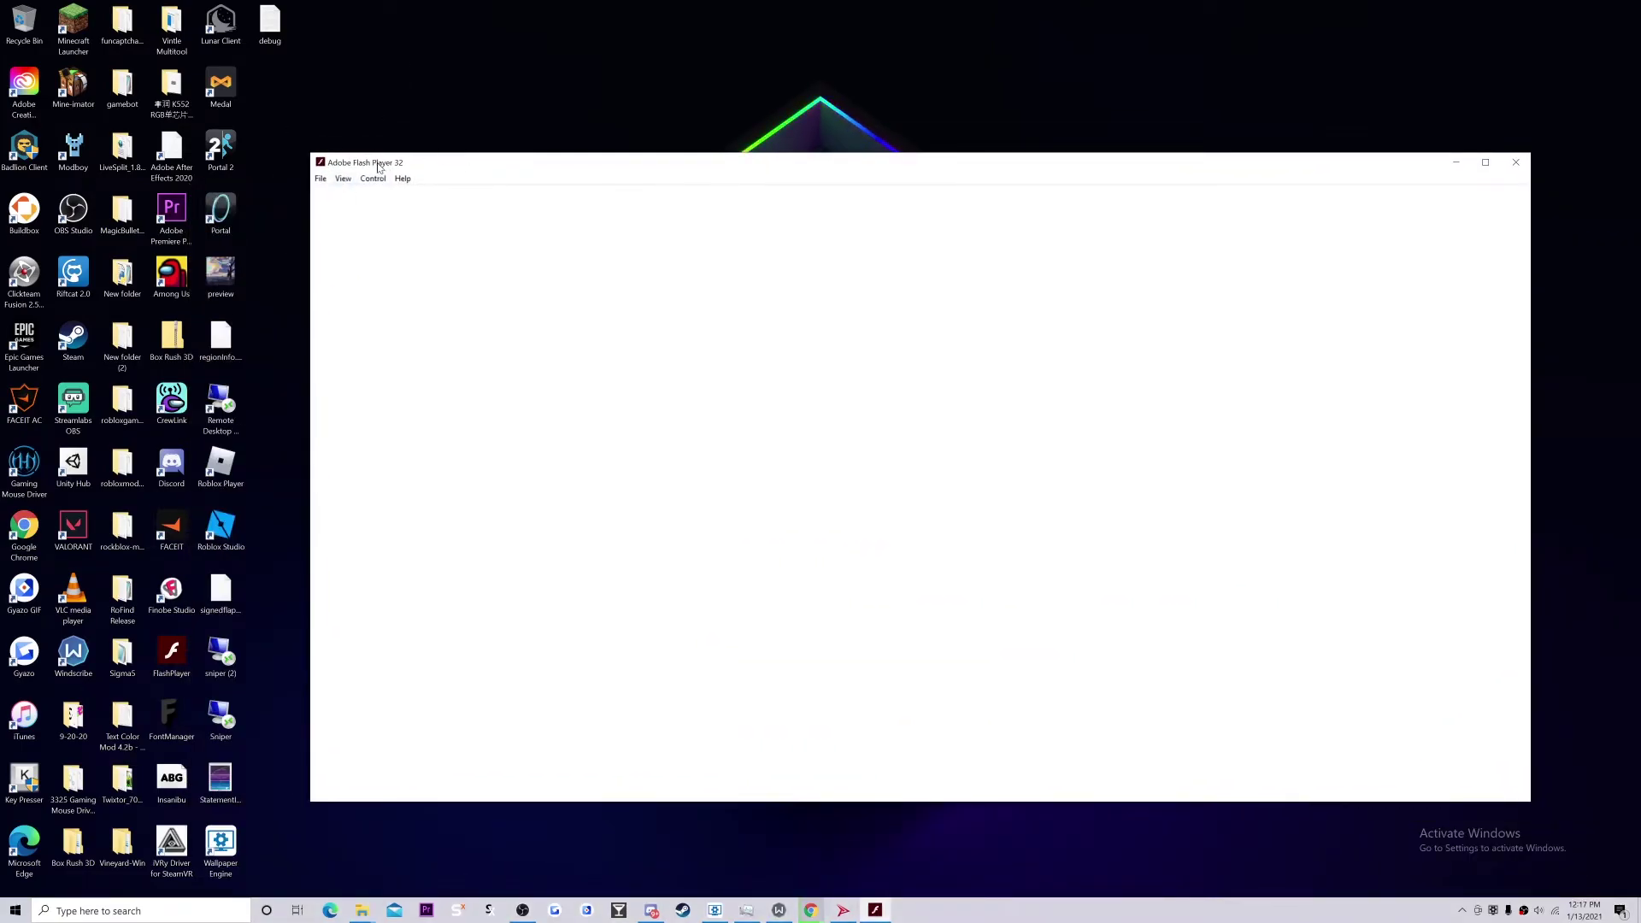
mouse_move(309, 447)
mouse_down()
mouse_move(745, 384)
mouse_move(724, 367)
mouse_move(744, 367)
mouse_up()
drag(982, 165, 861, 28)
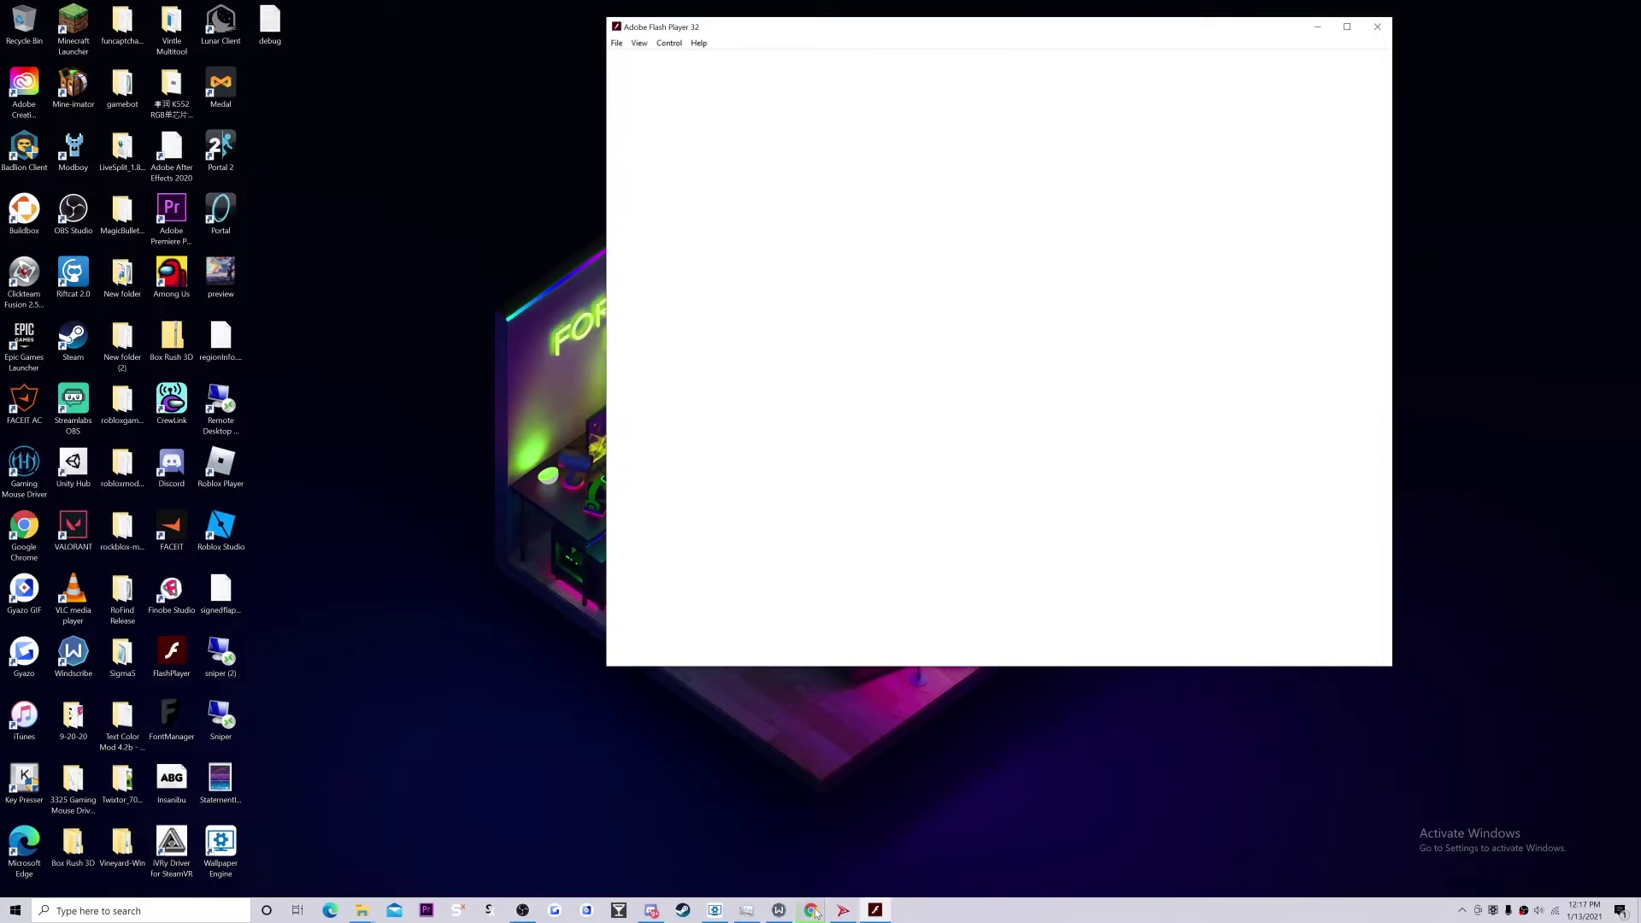
- Restore Chrome, open a new Google tab, then type and clear 'swf' in the address bar
mouse_move(850, 917)
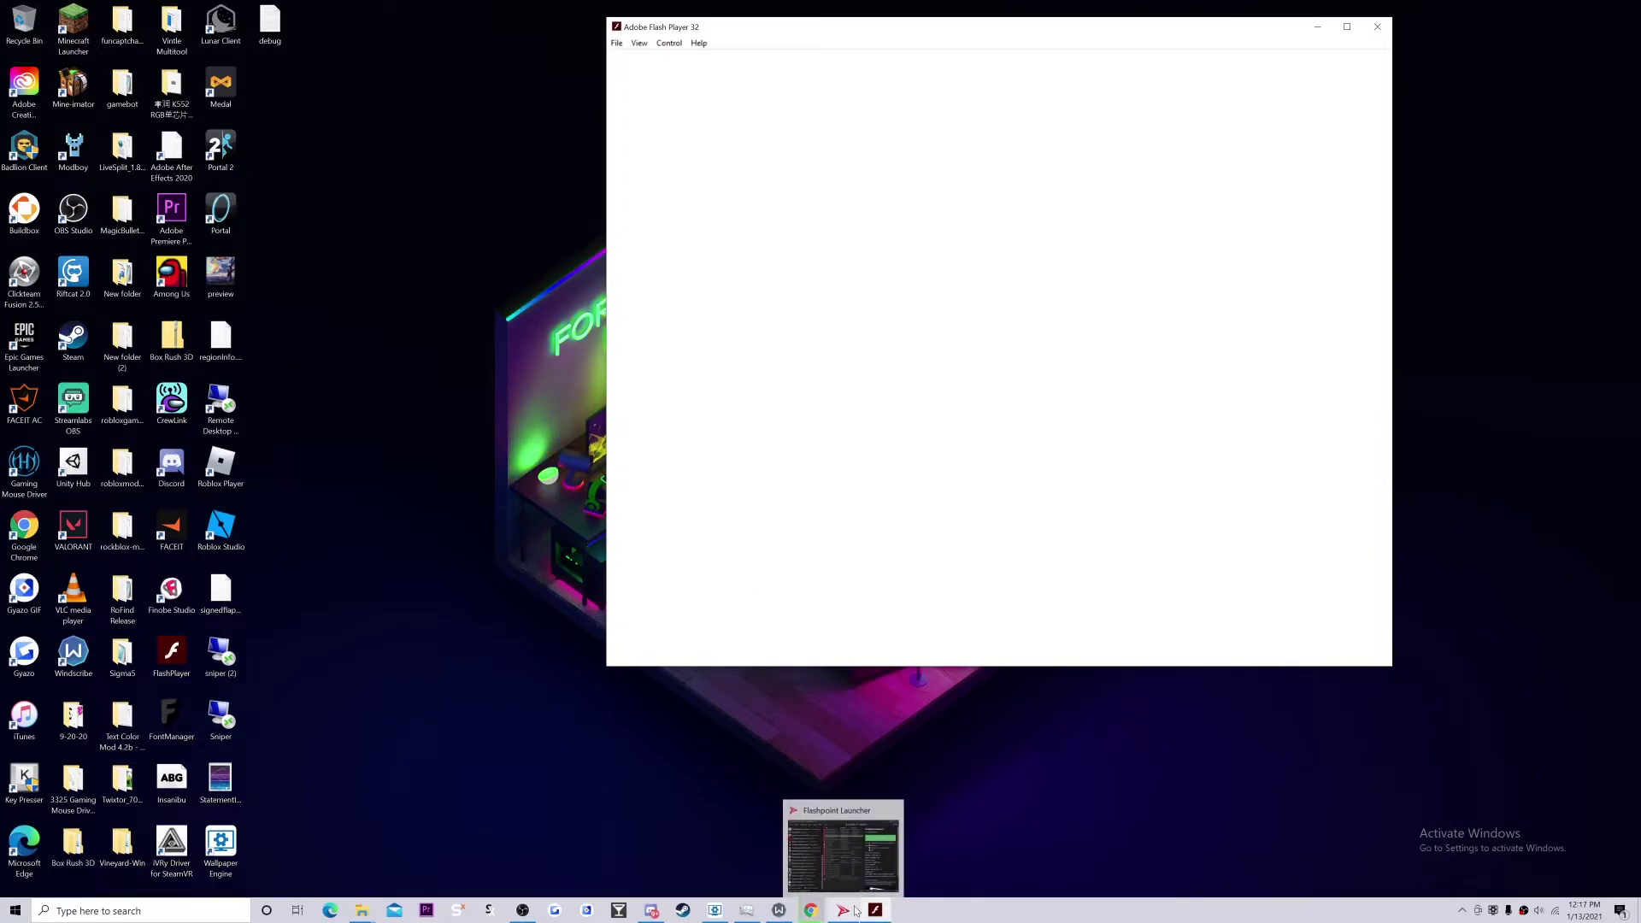
click(863, 846)
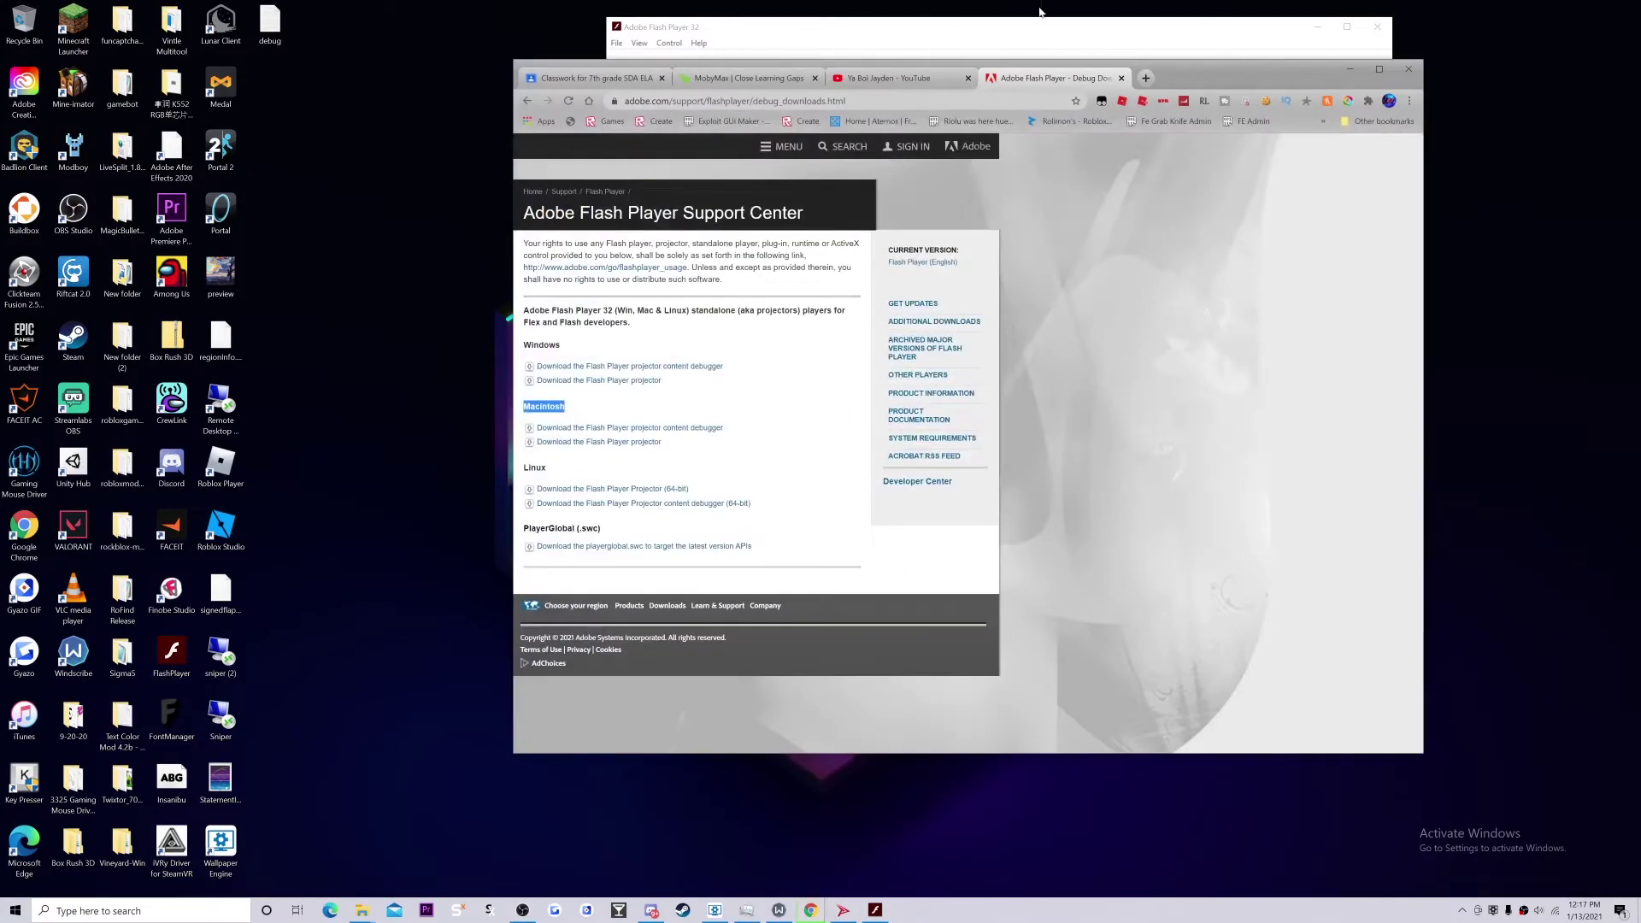
mouse_move(1210, 85)
mouse_down()
mouse_move(1510, 239)
mouse_move(1356, 143)
mouse_up()
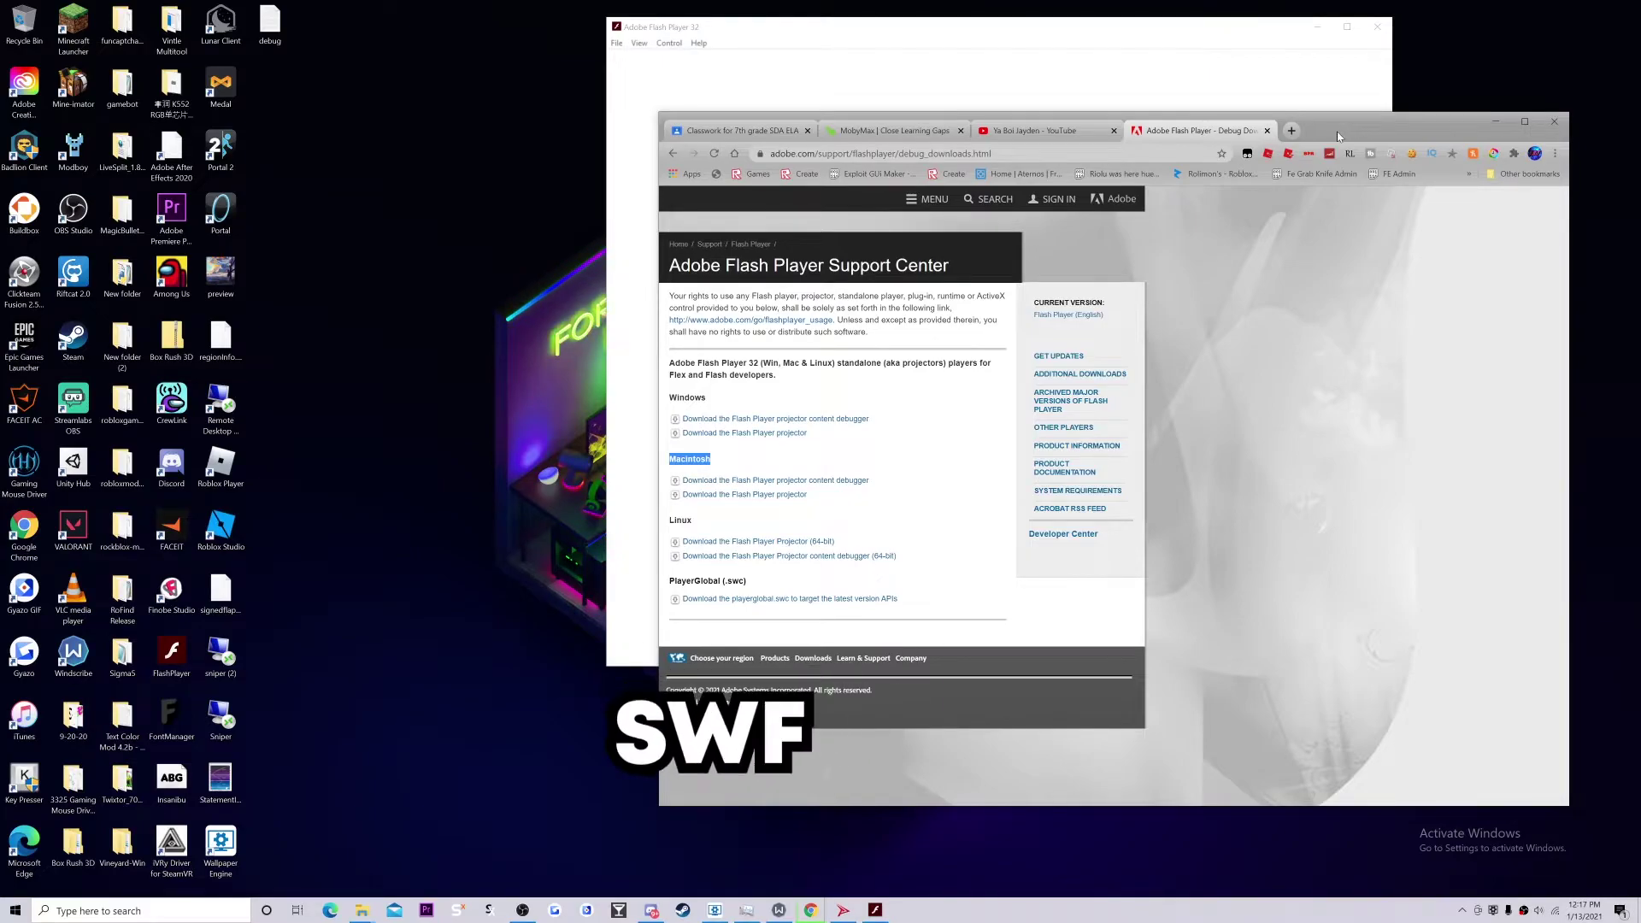
click(1293, 133)
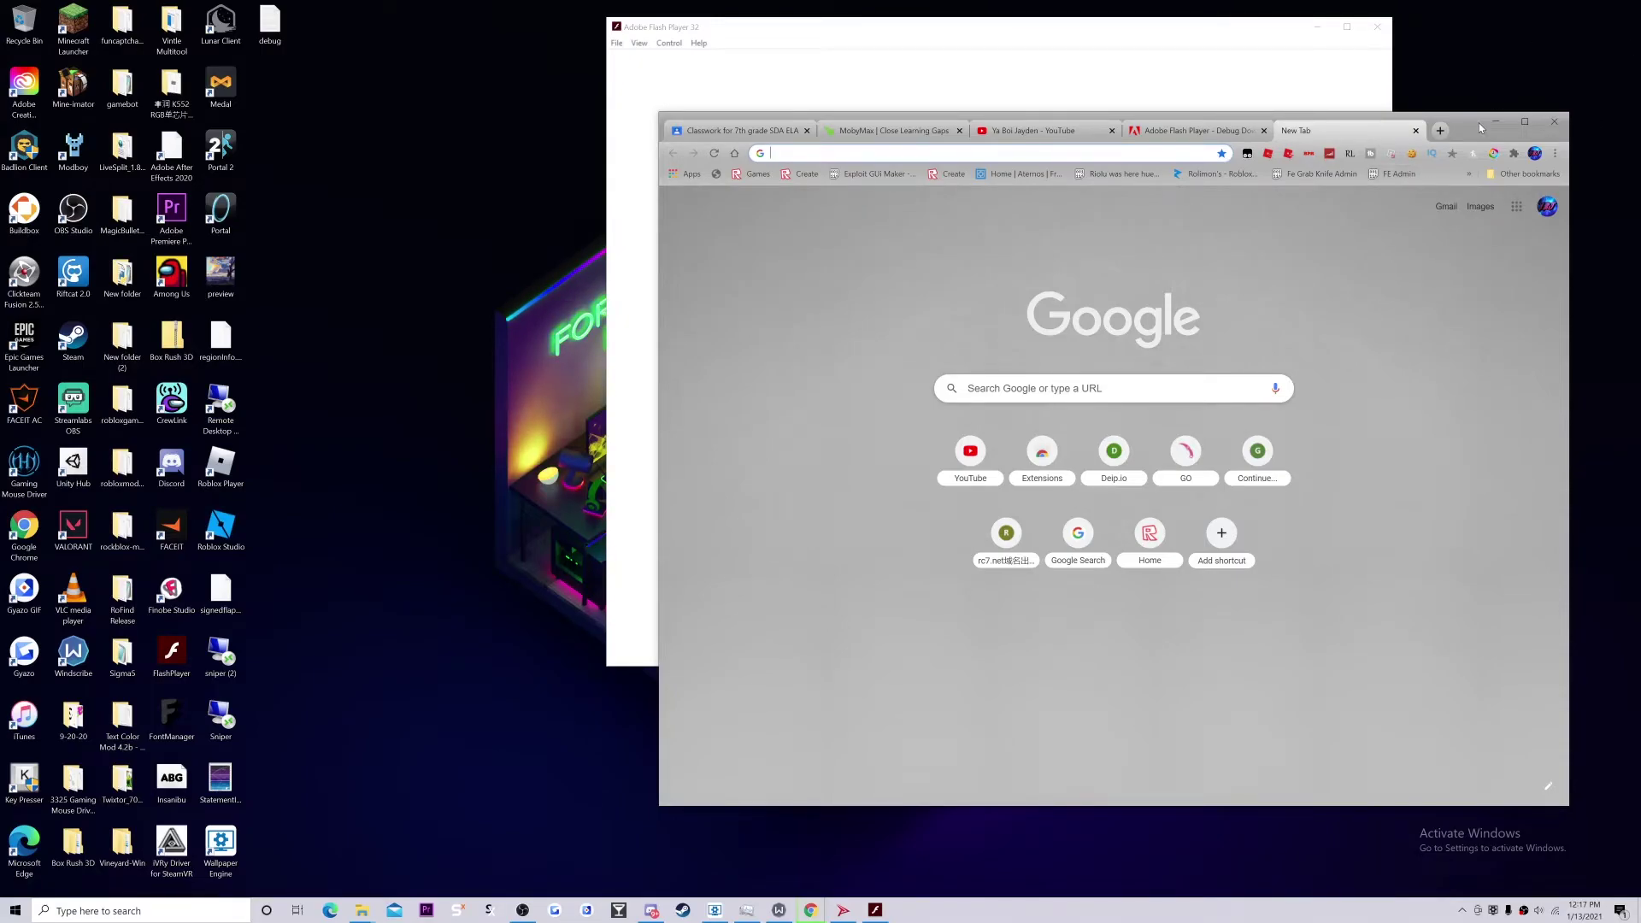
text(swf)
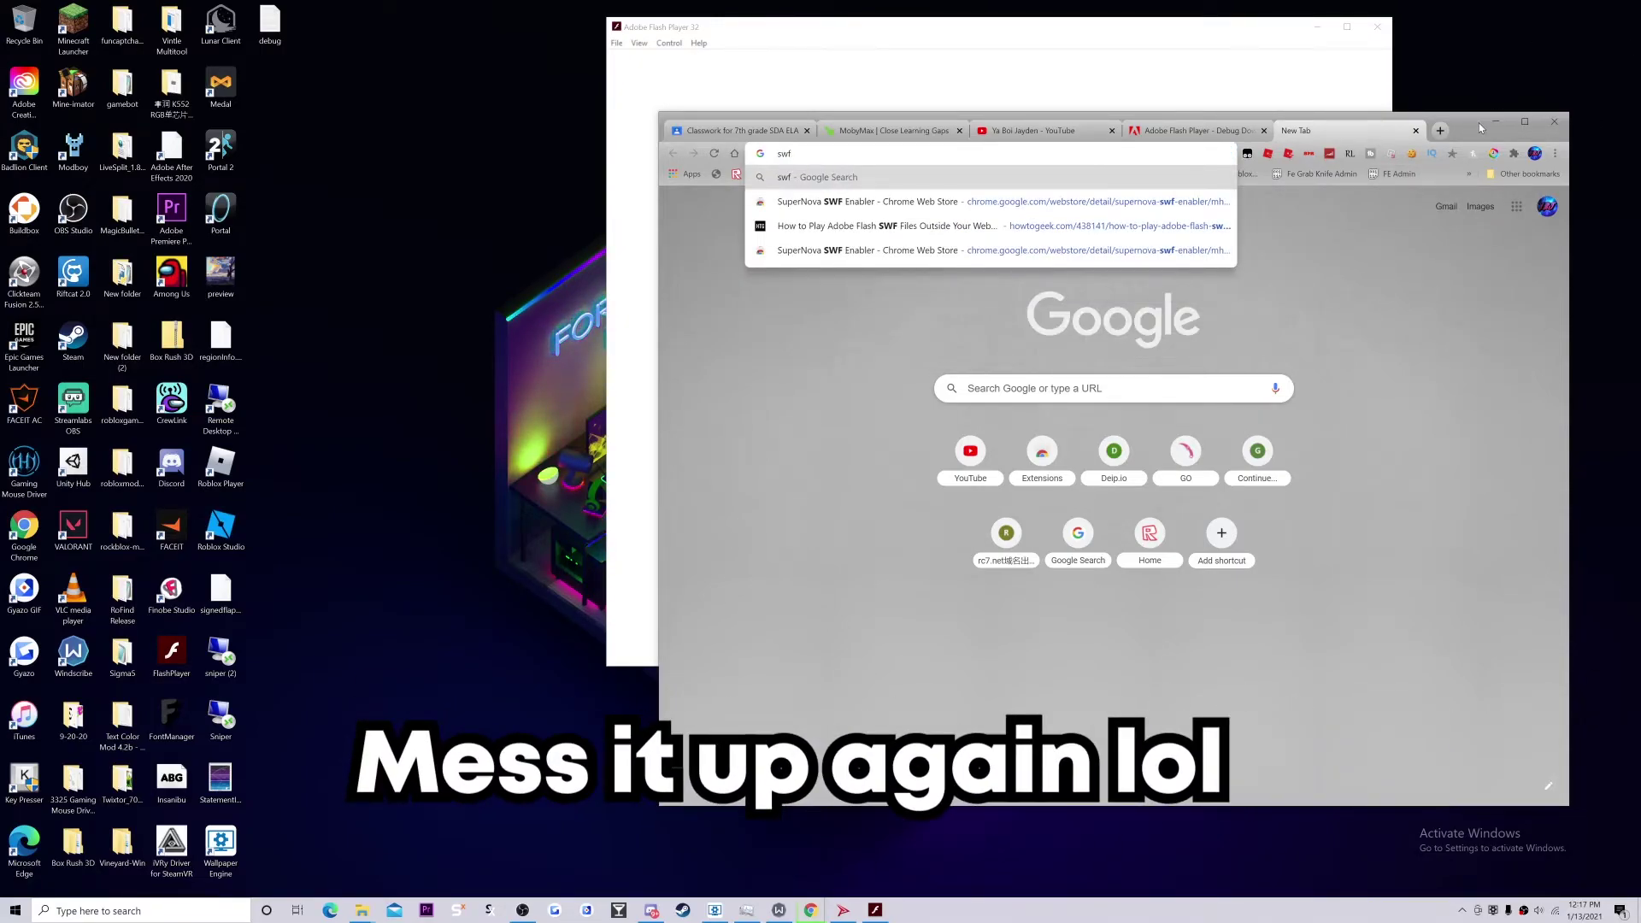
key(BackSpace)
key(BackSpace)
key(BackSpace)
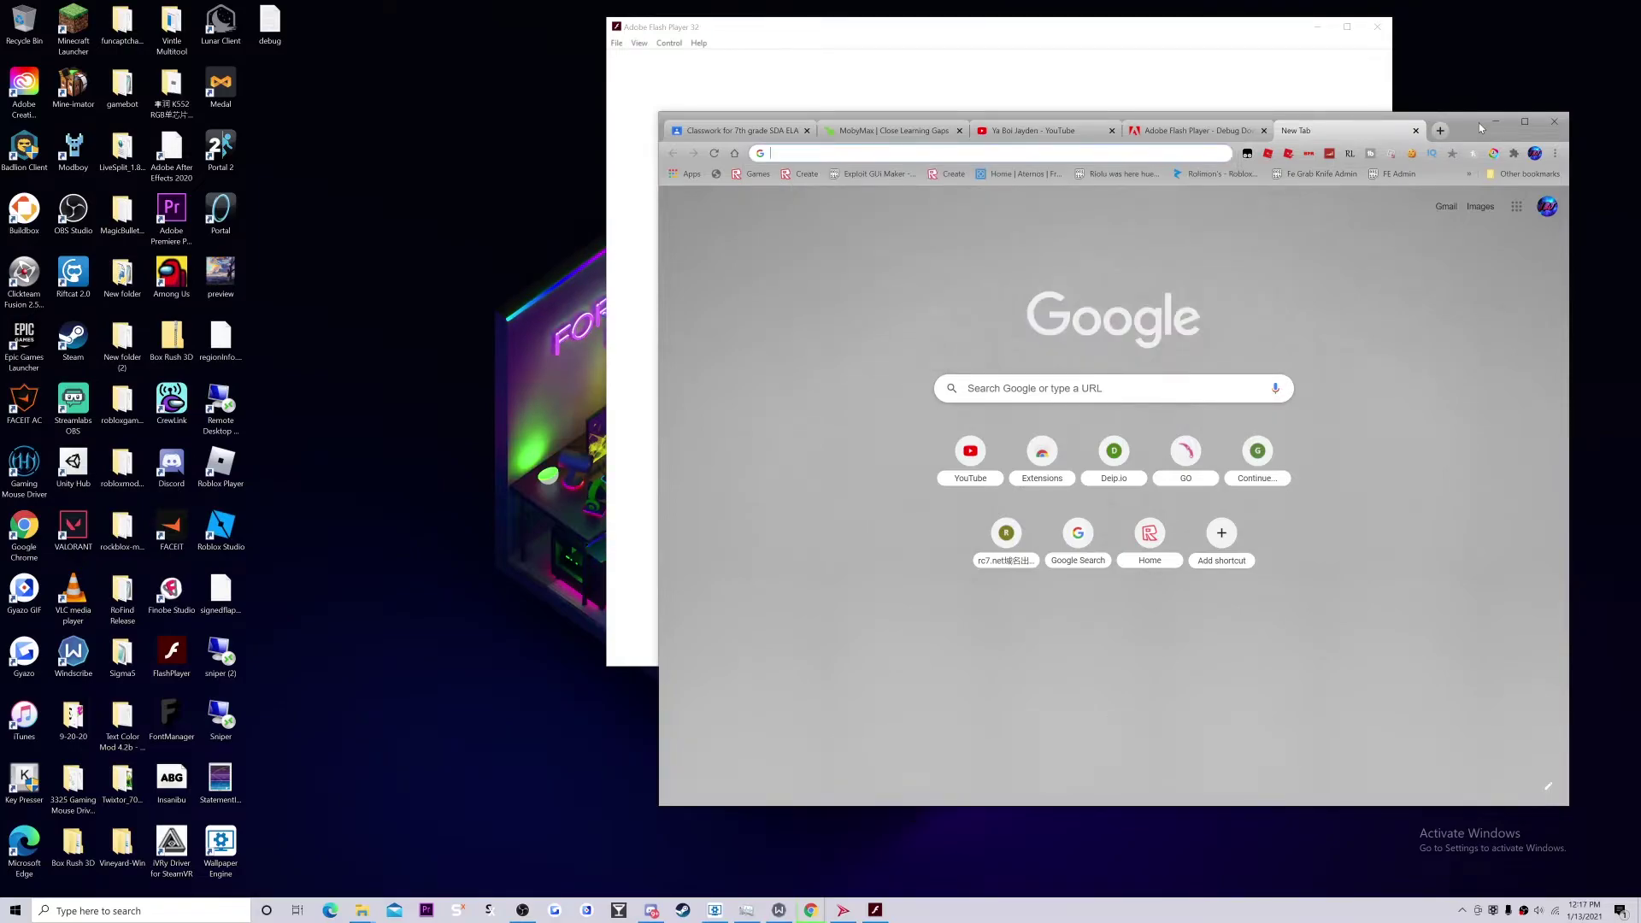
- Open 'Red Ball - Definitive Edition' from Documents in Flash Player 32 and drag its window to screen centre
click(1503, 119)
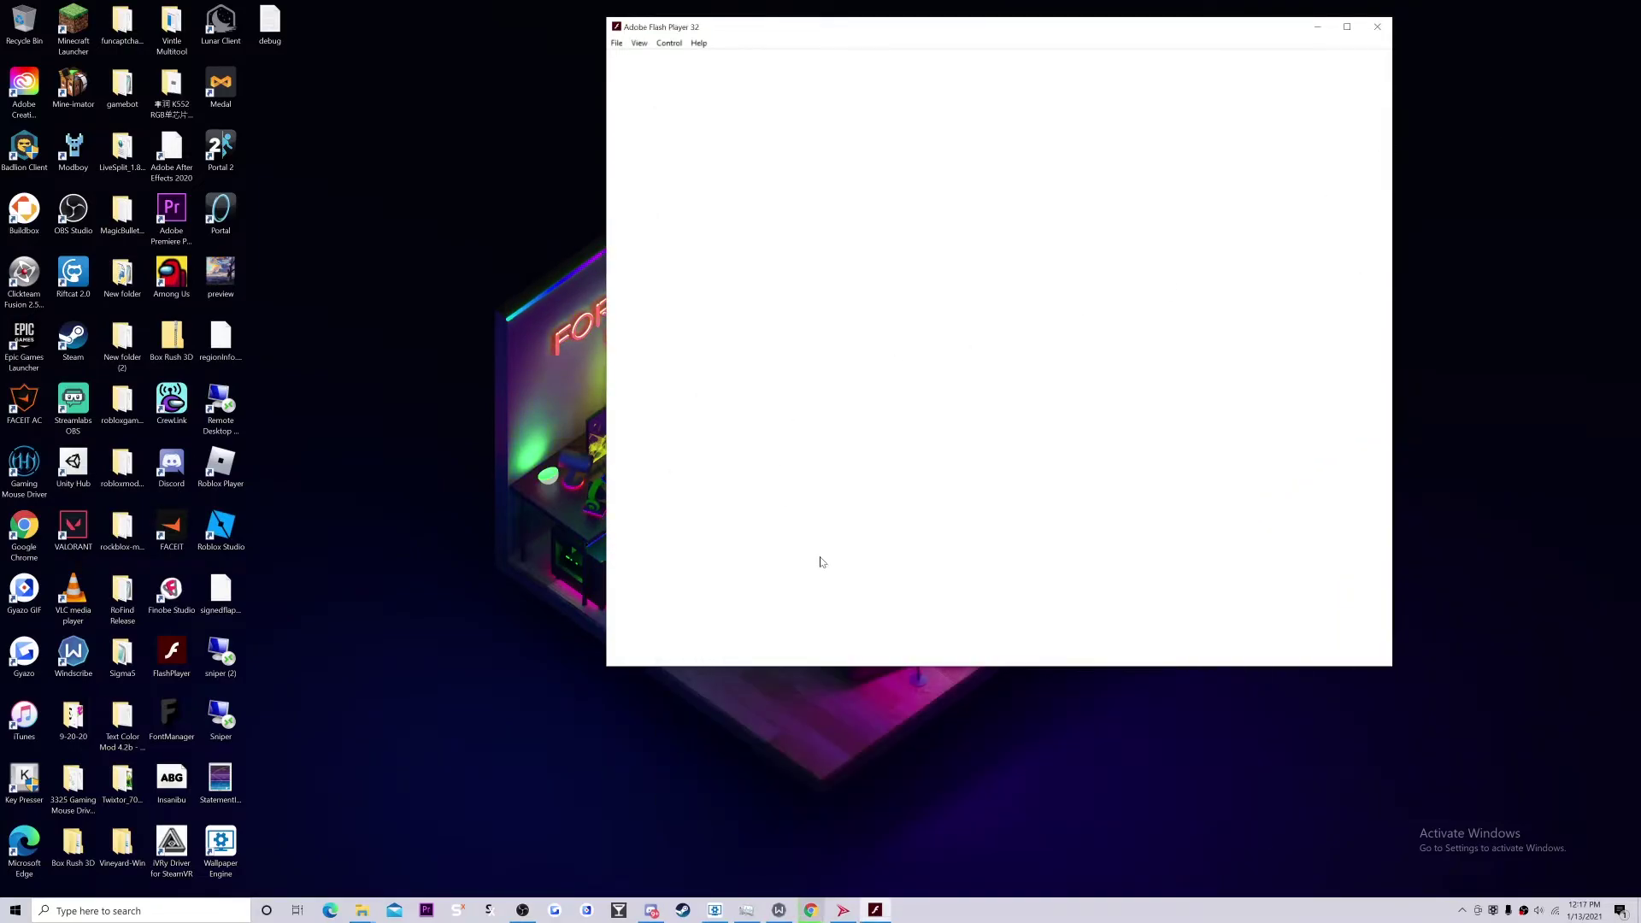
right_click(806, 227)
click(619, 44)
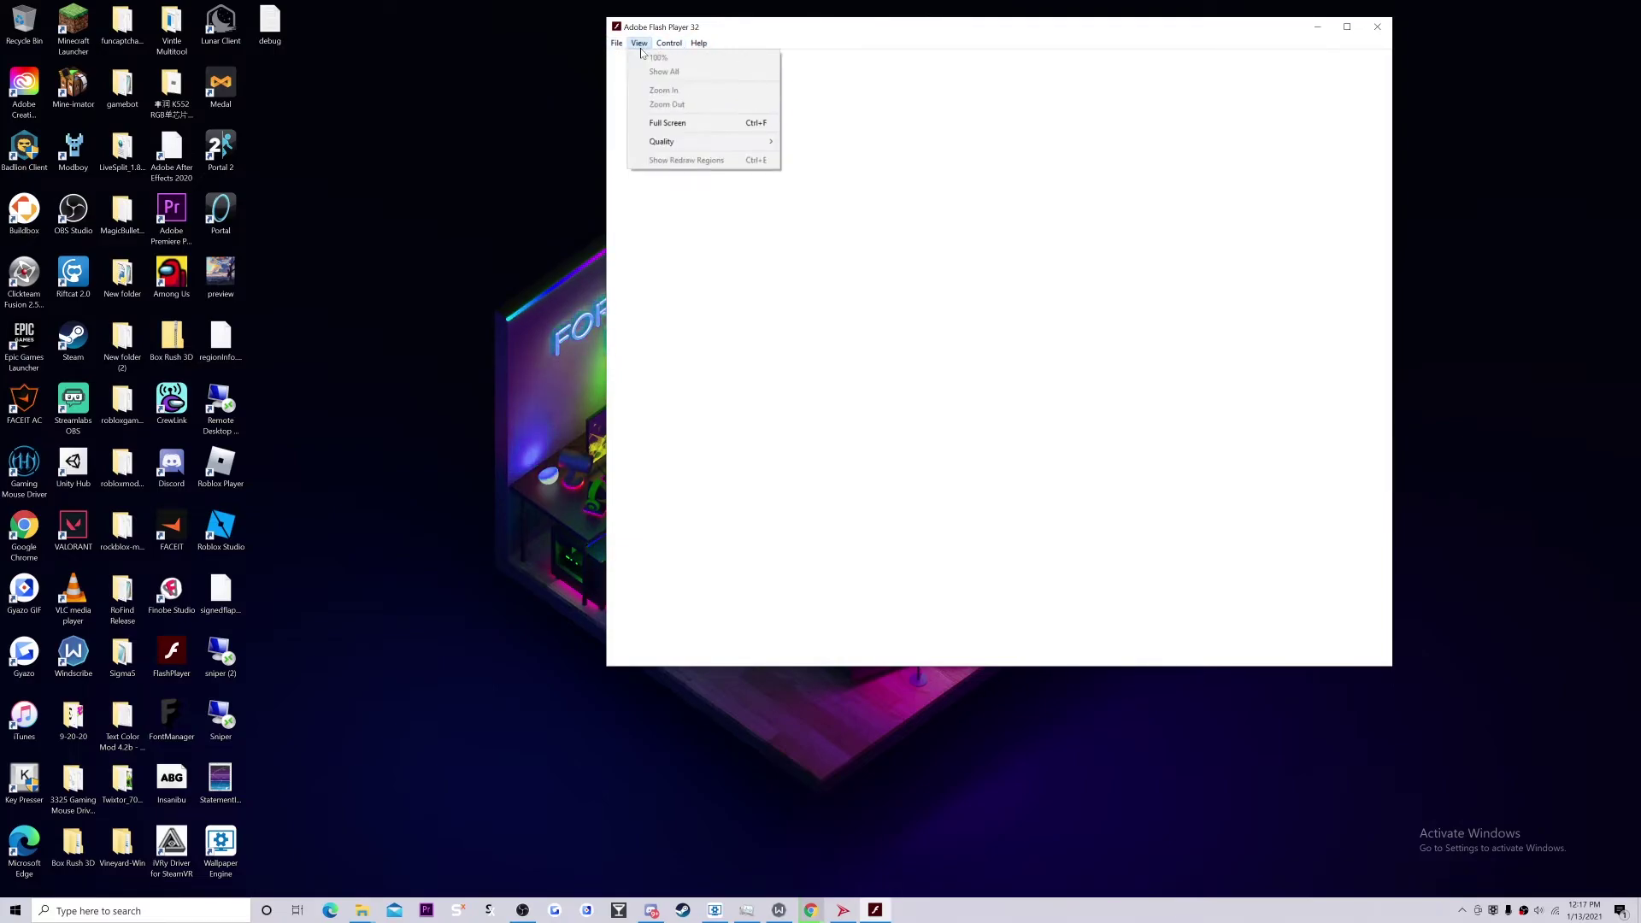
click(629, 59)
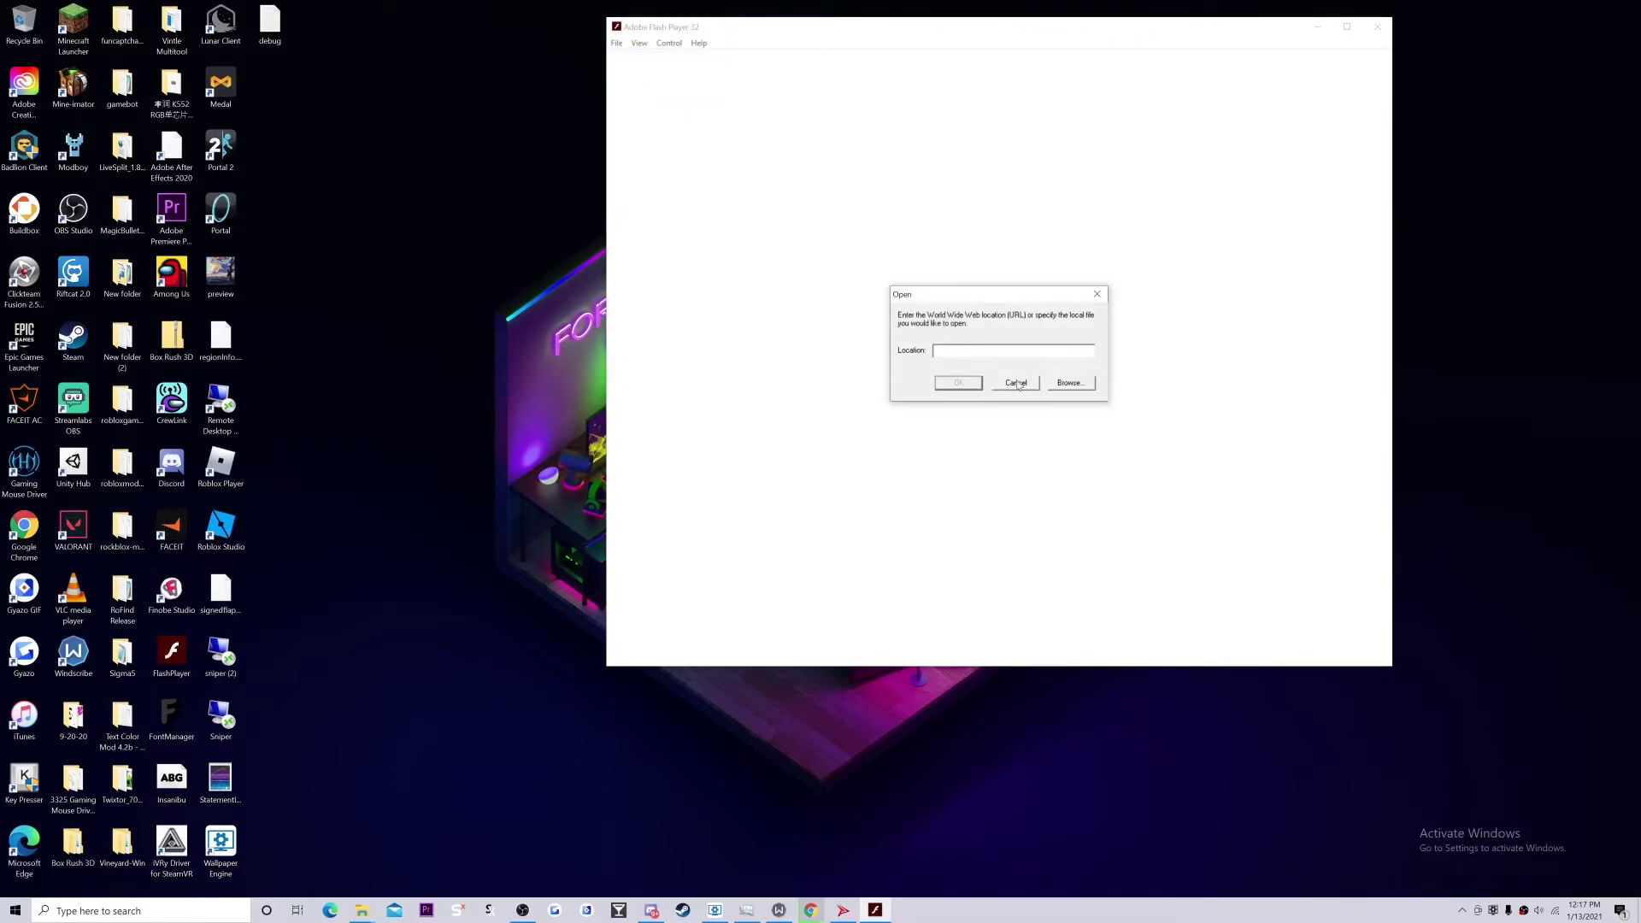
click(1070, 382)
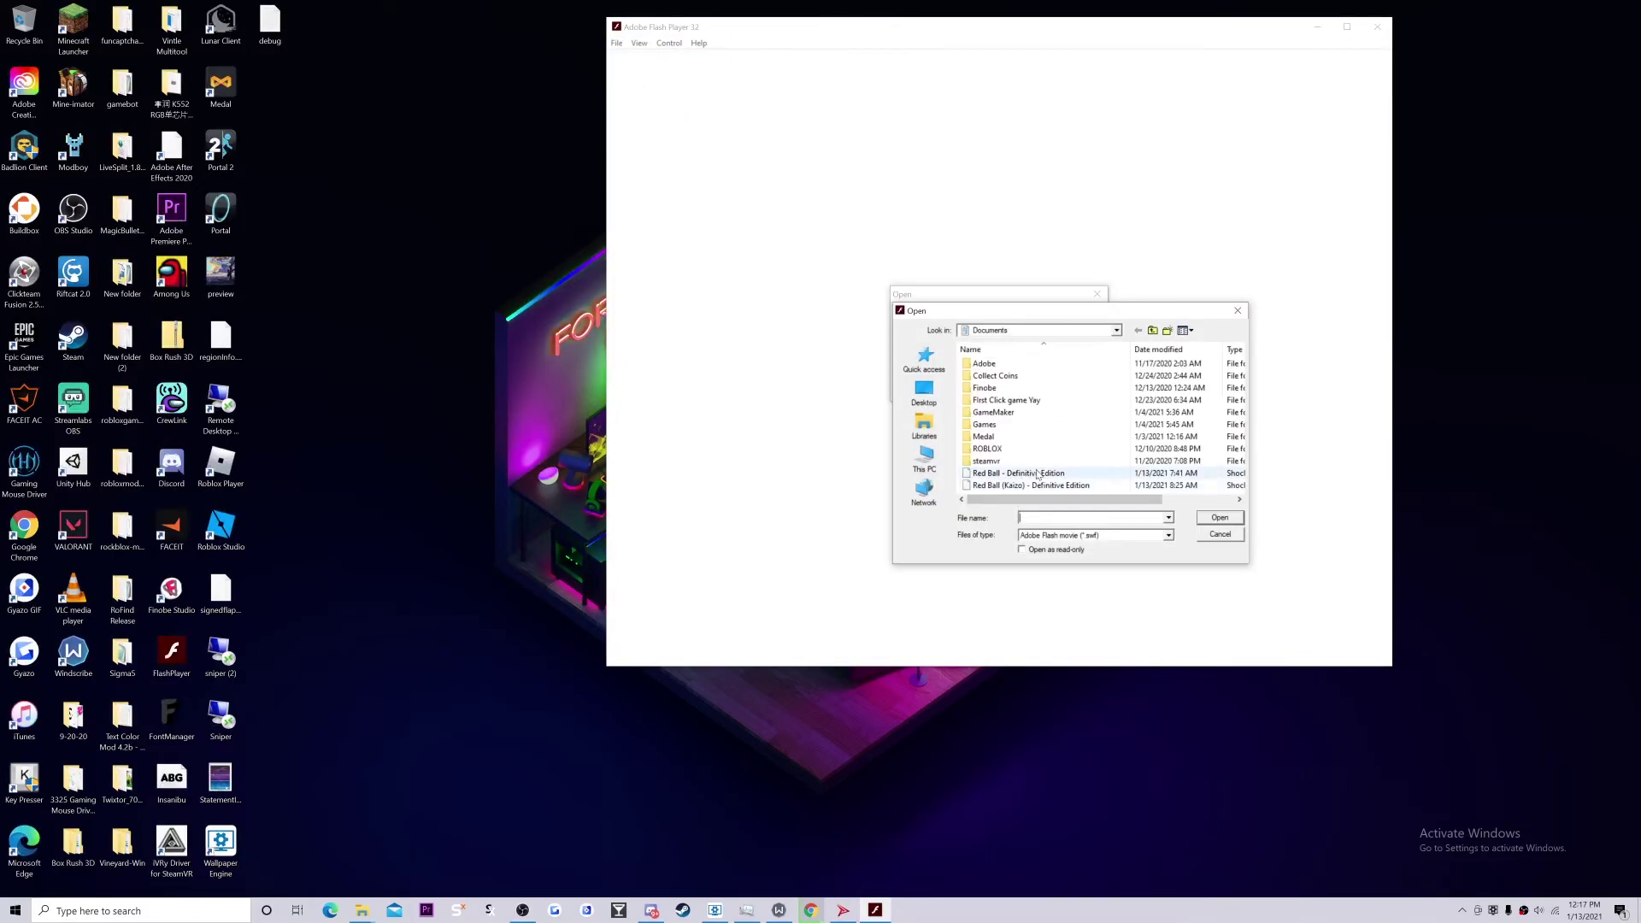
click(1038, 474)
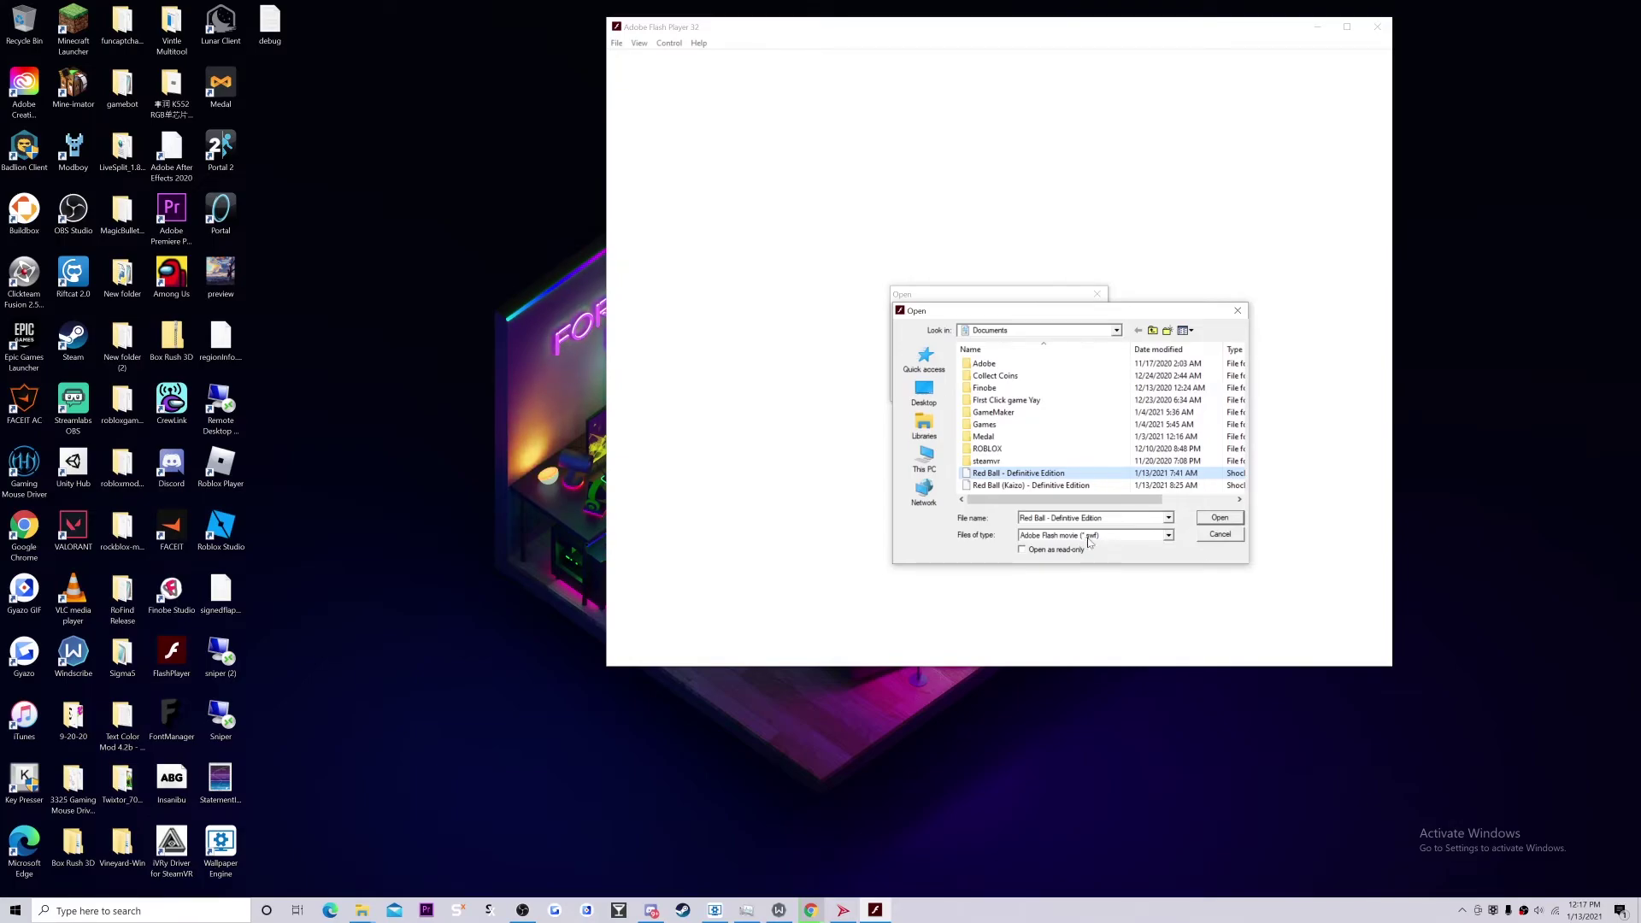
click(1213, 518)
click(961, 382)
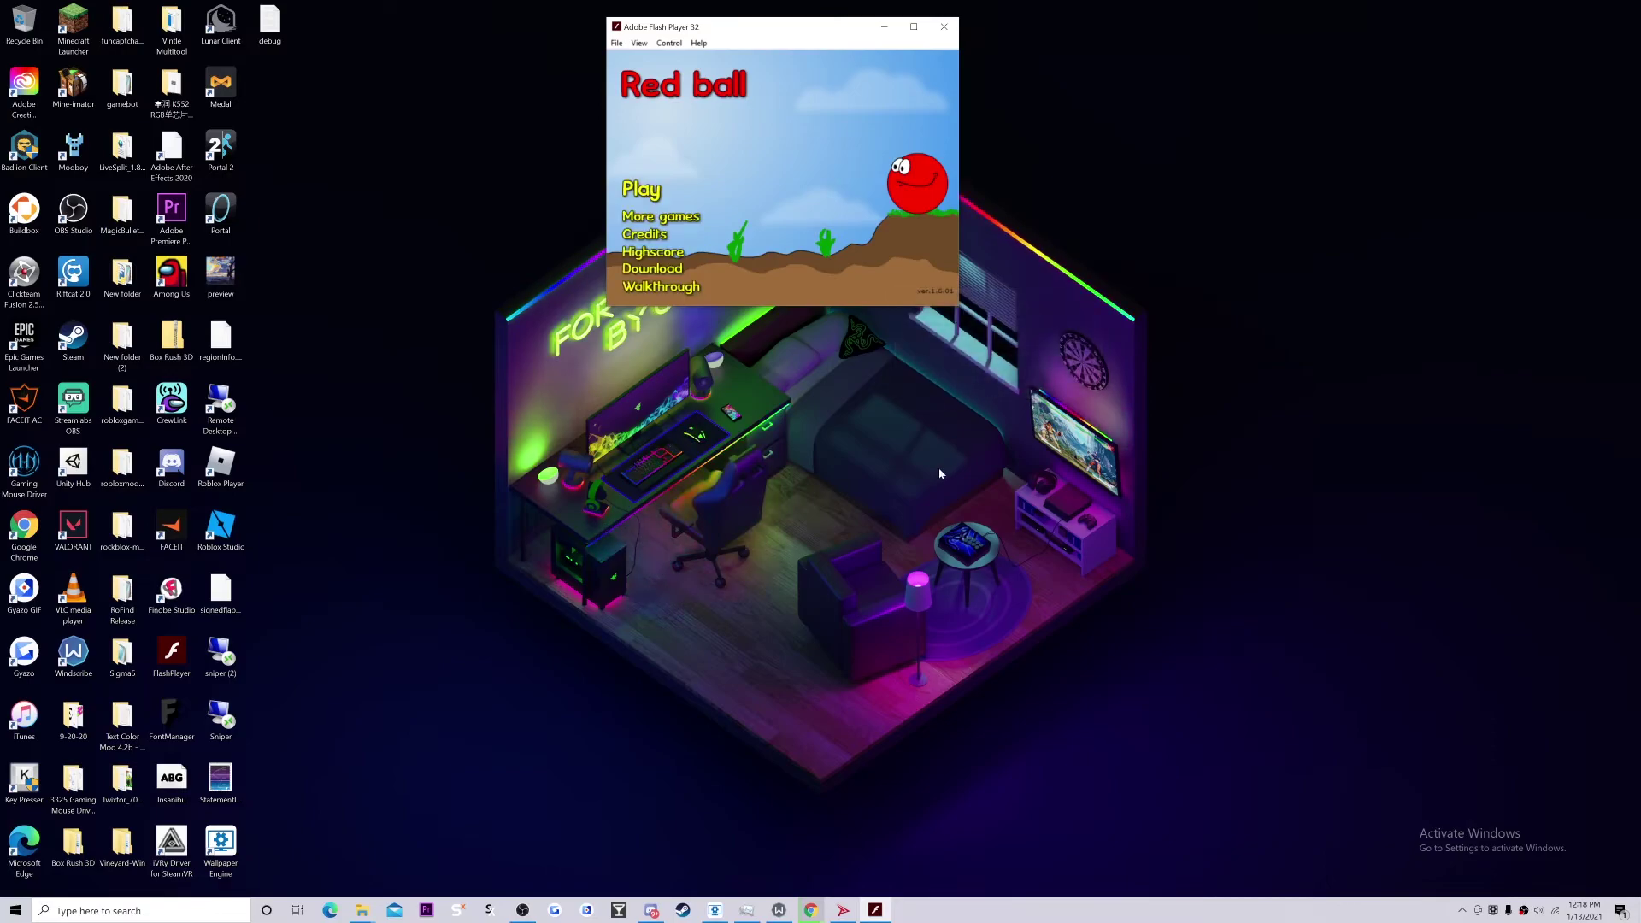
mouse_move(795, 27)
mouse_down()
mouse_move(719, 193)
mouse_move(810, 322)
mouse_up()
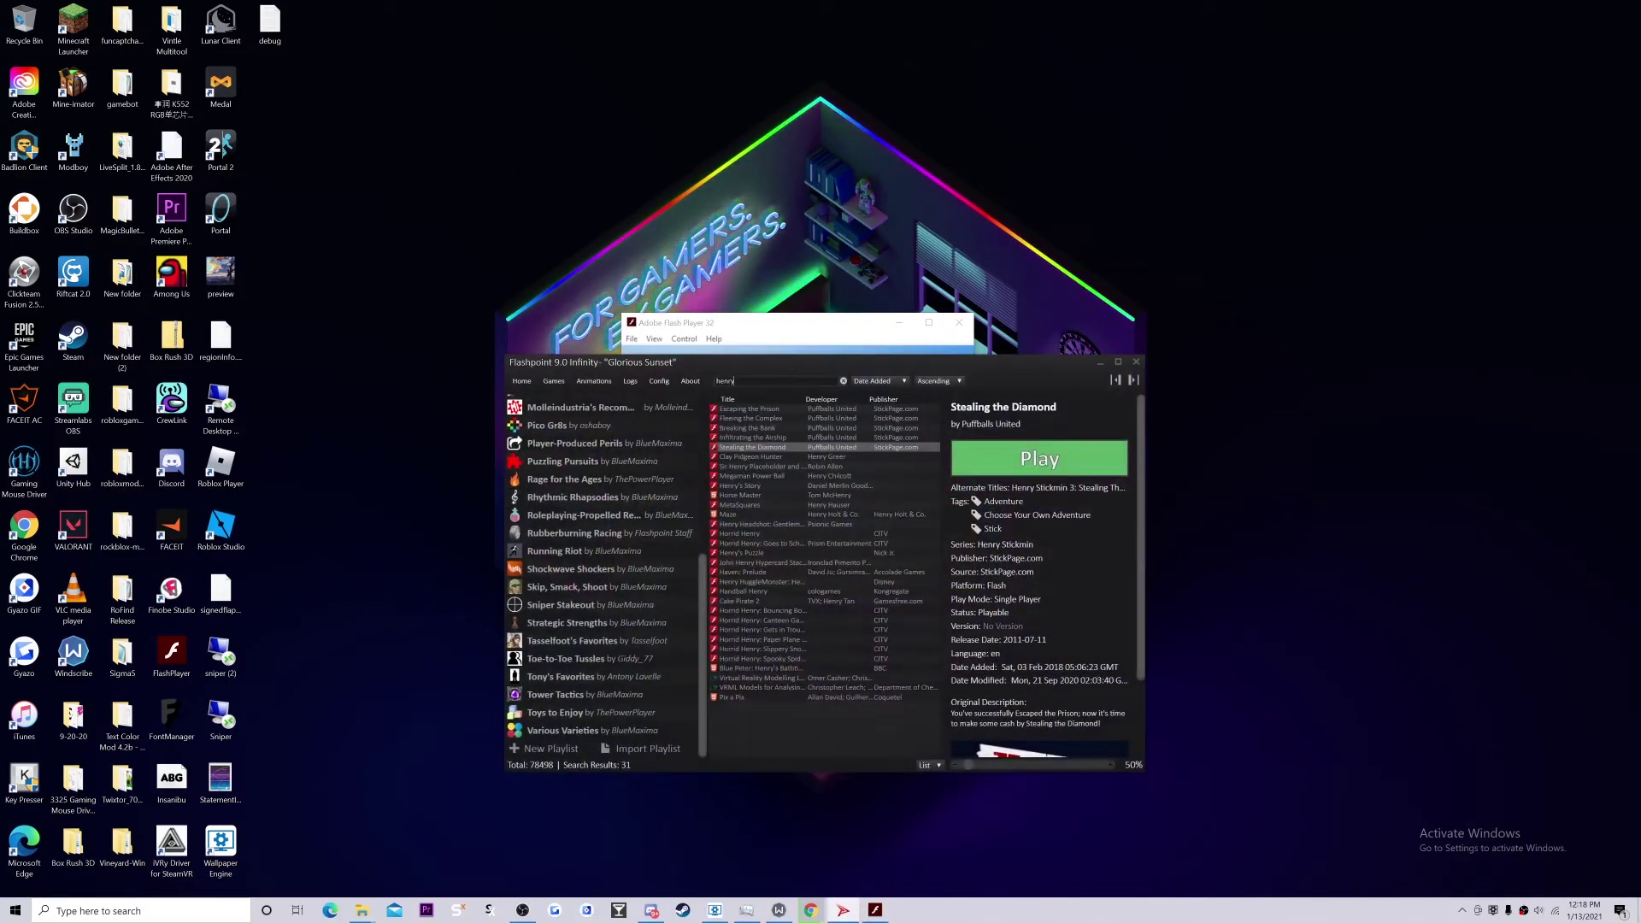
- Search the Flashpoint library for 'redball', then minimize the launcher to bring back the Red Ball window
text(redball)
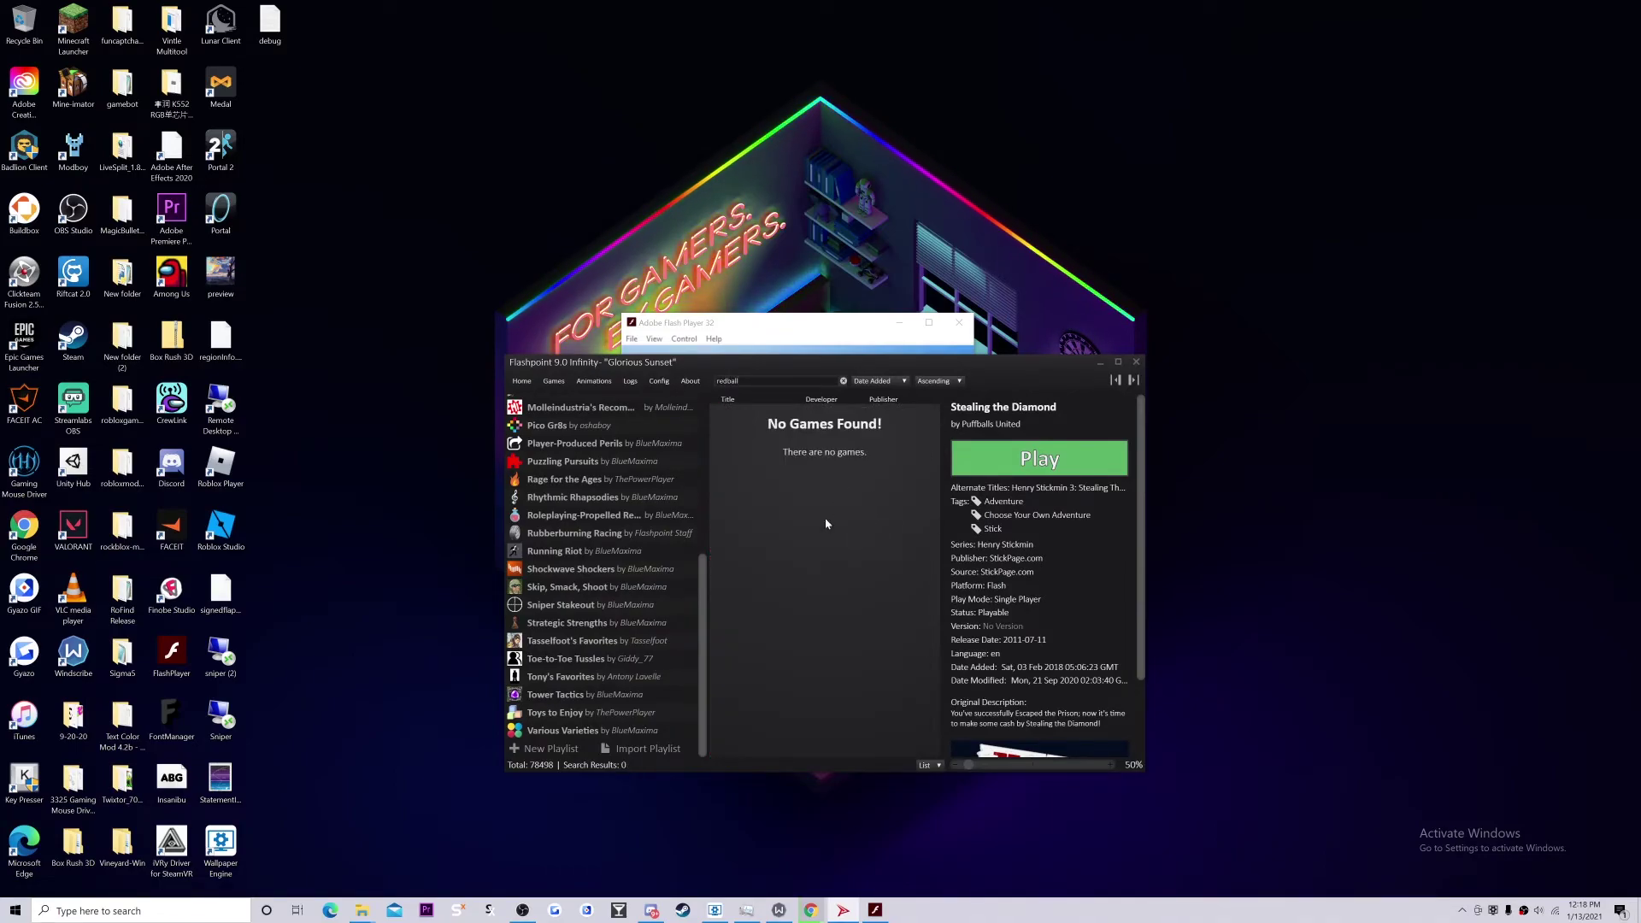
click(1118, 362)
click(1613, 8)
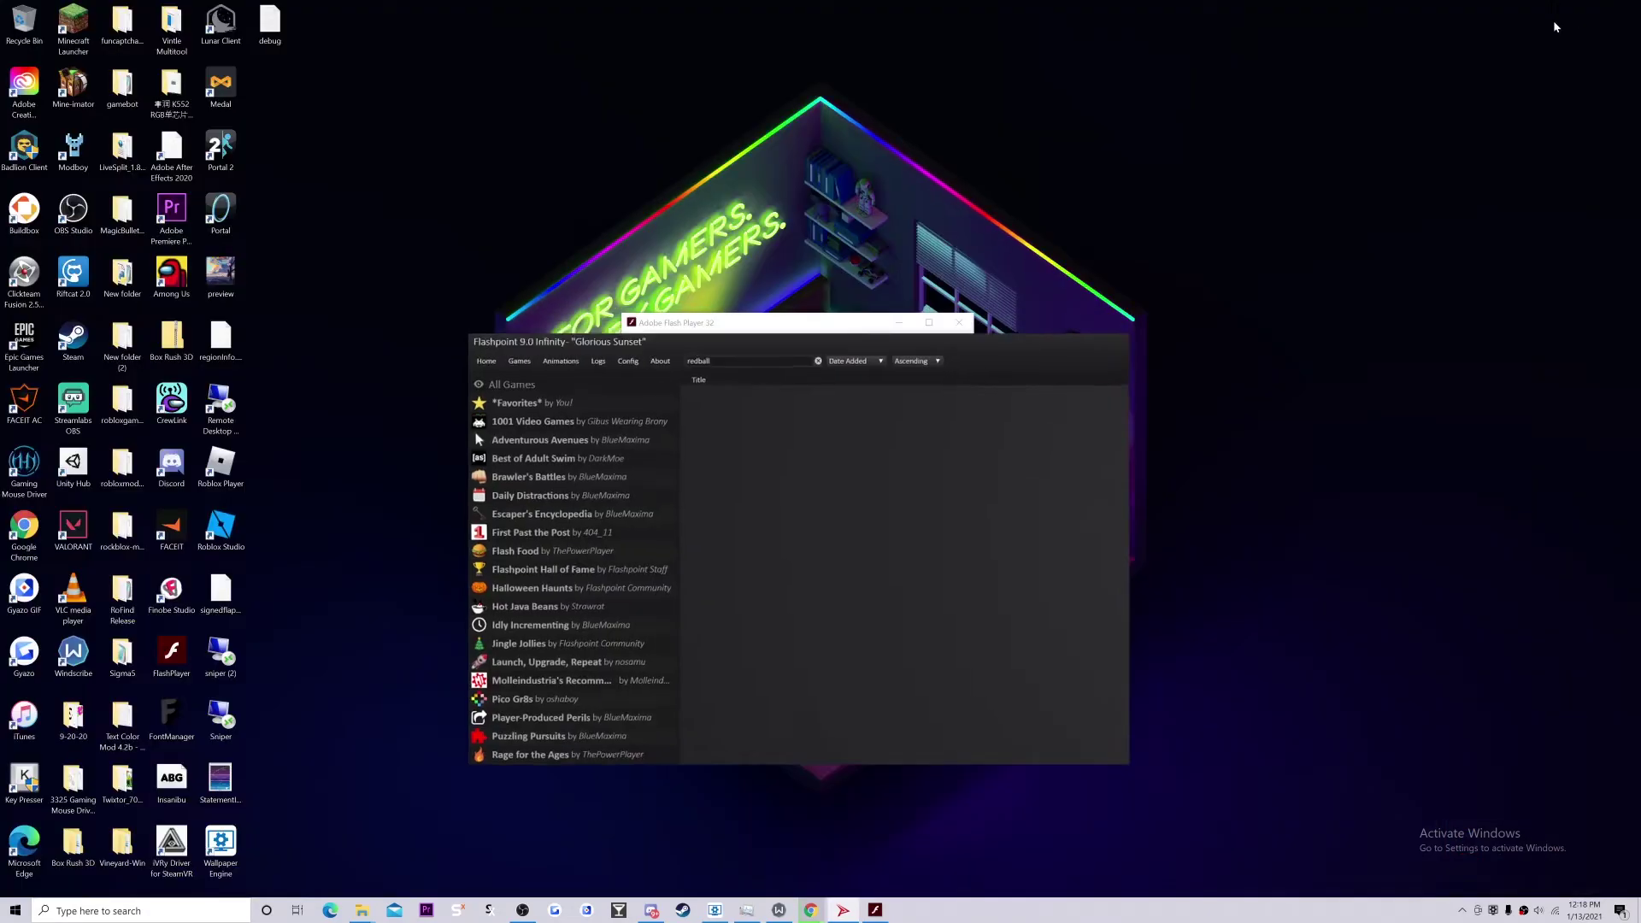
click(1100, 364)
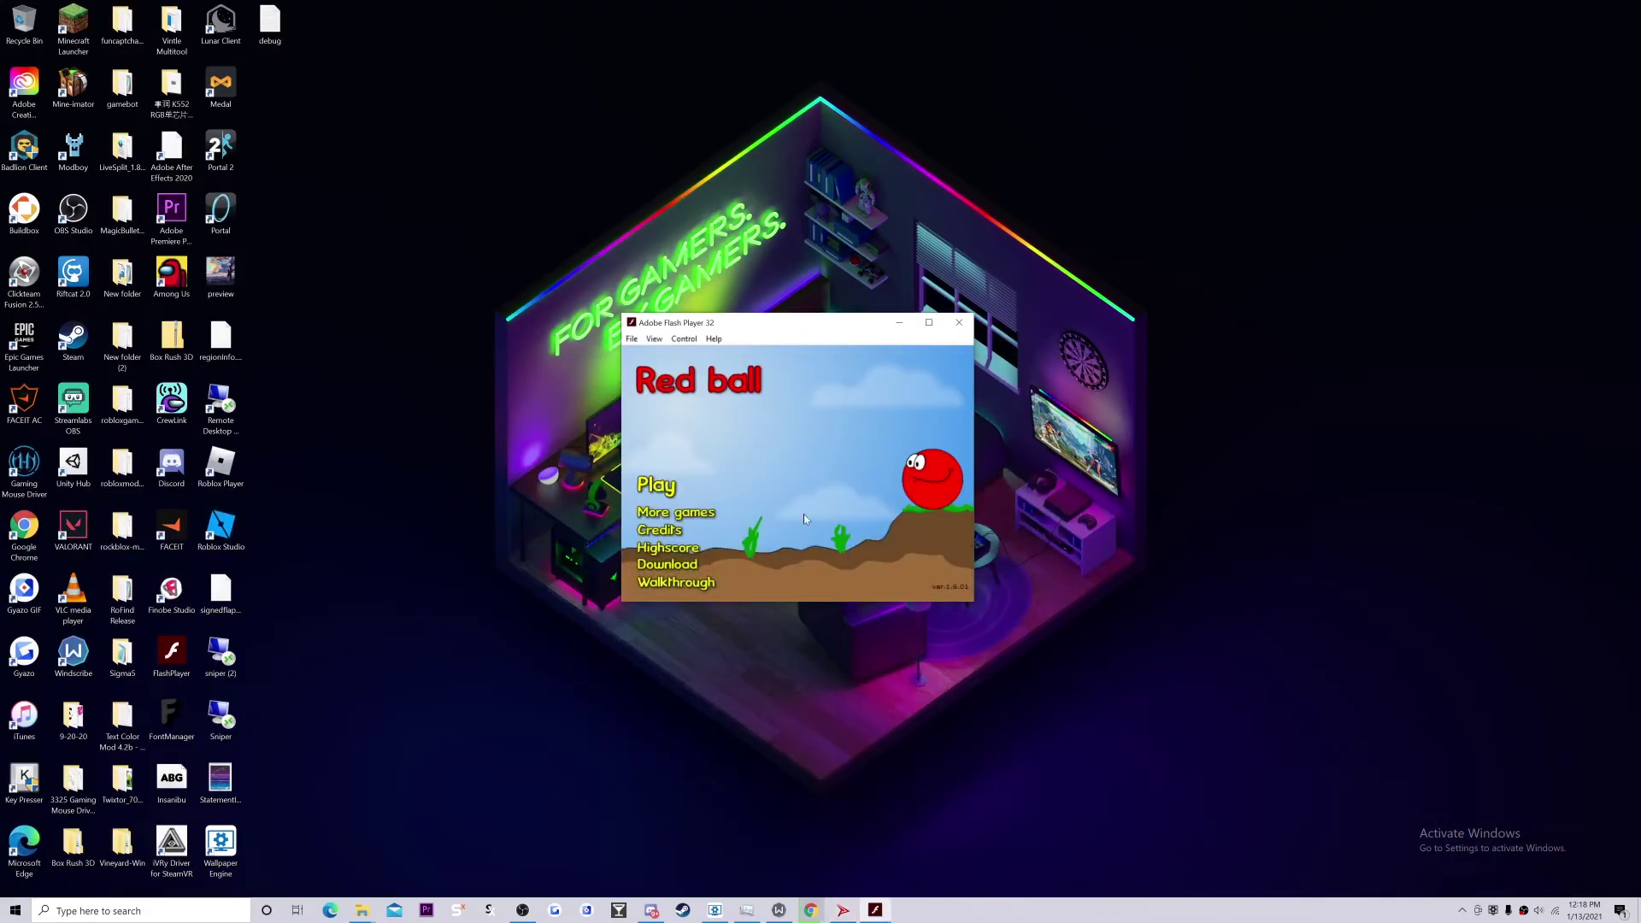
- Start Red Ball at Level 1 and roll and jump the ball across to the goal flag
click(654, 479)
click(693, 395)
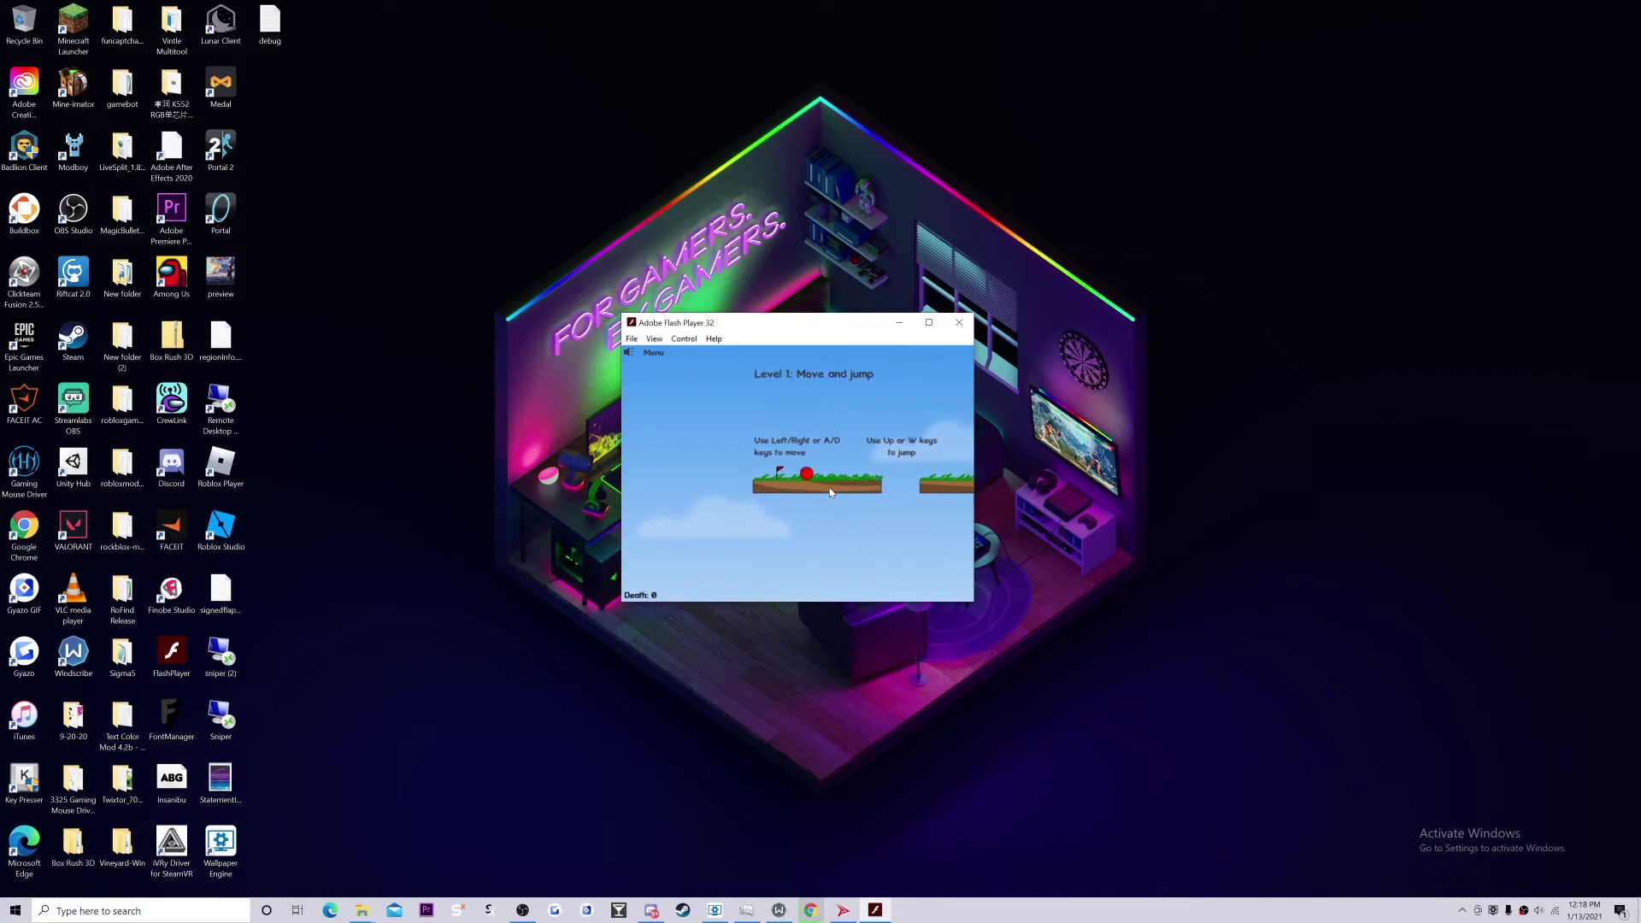
key(Right)
key(Up)
key(Right)
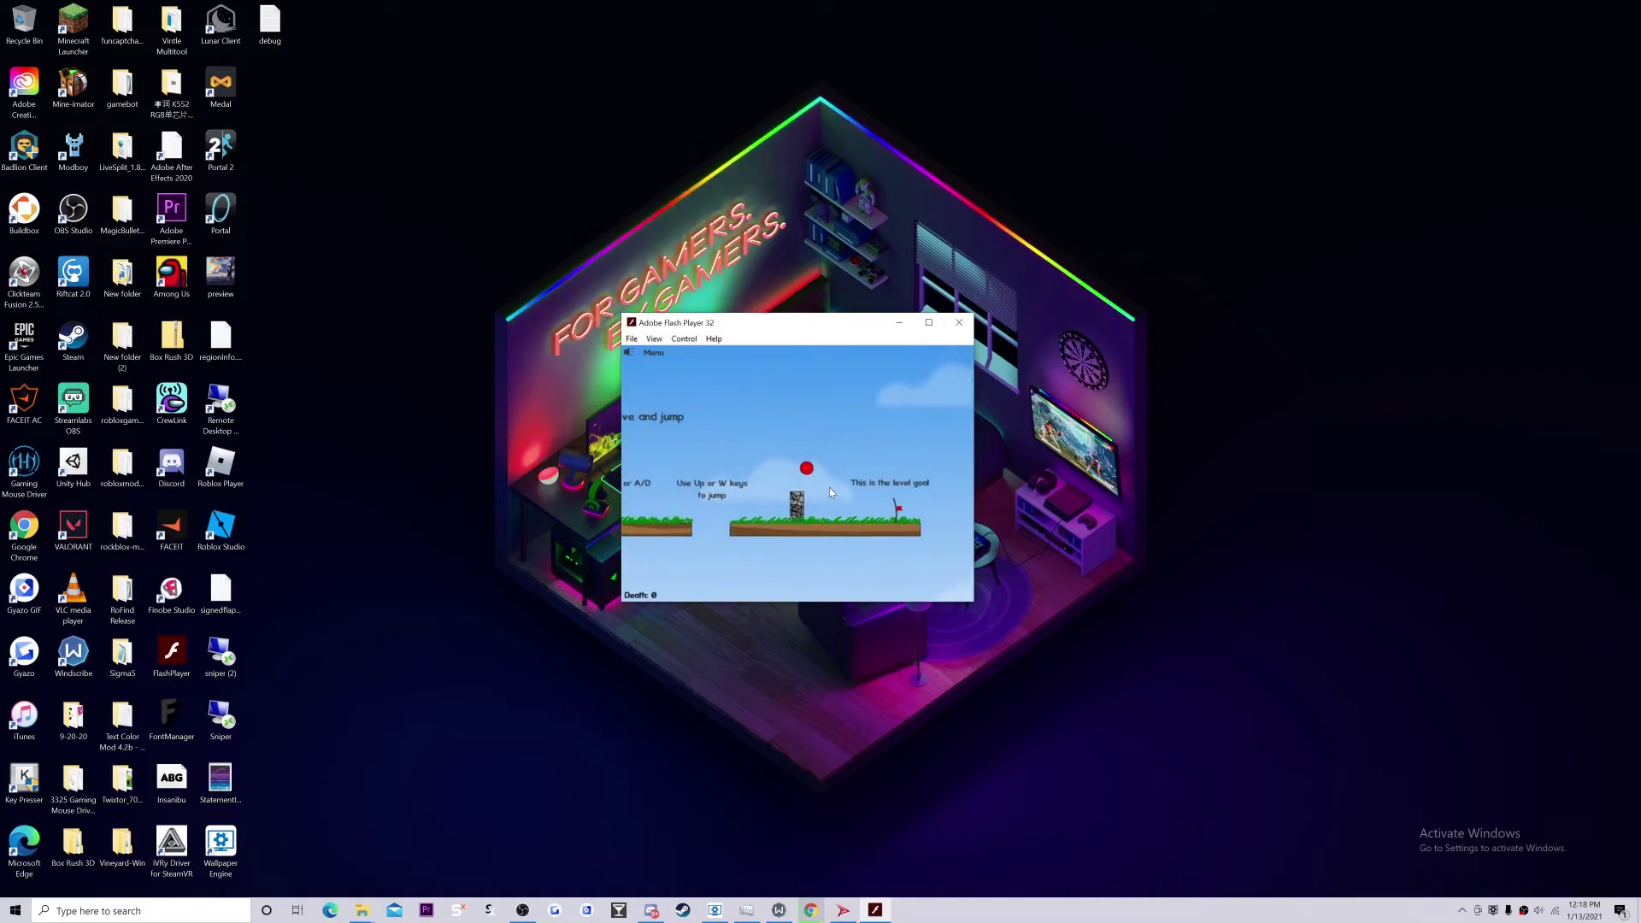
key(Right)
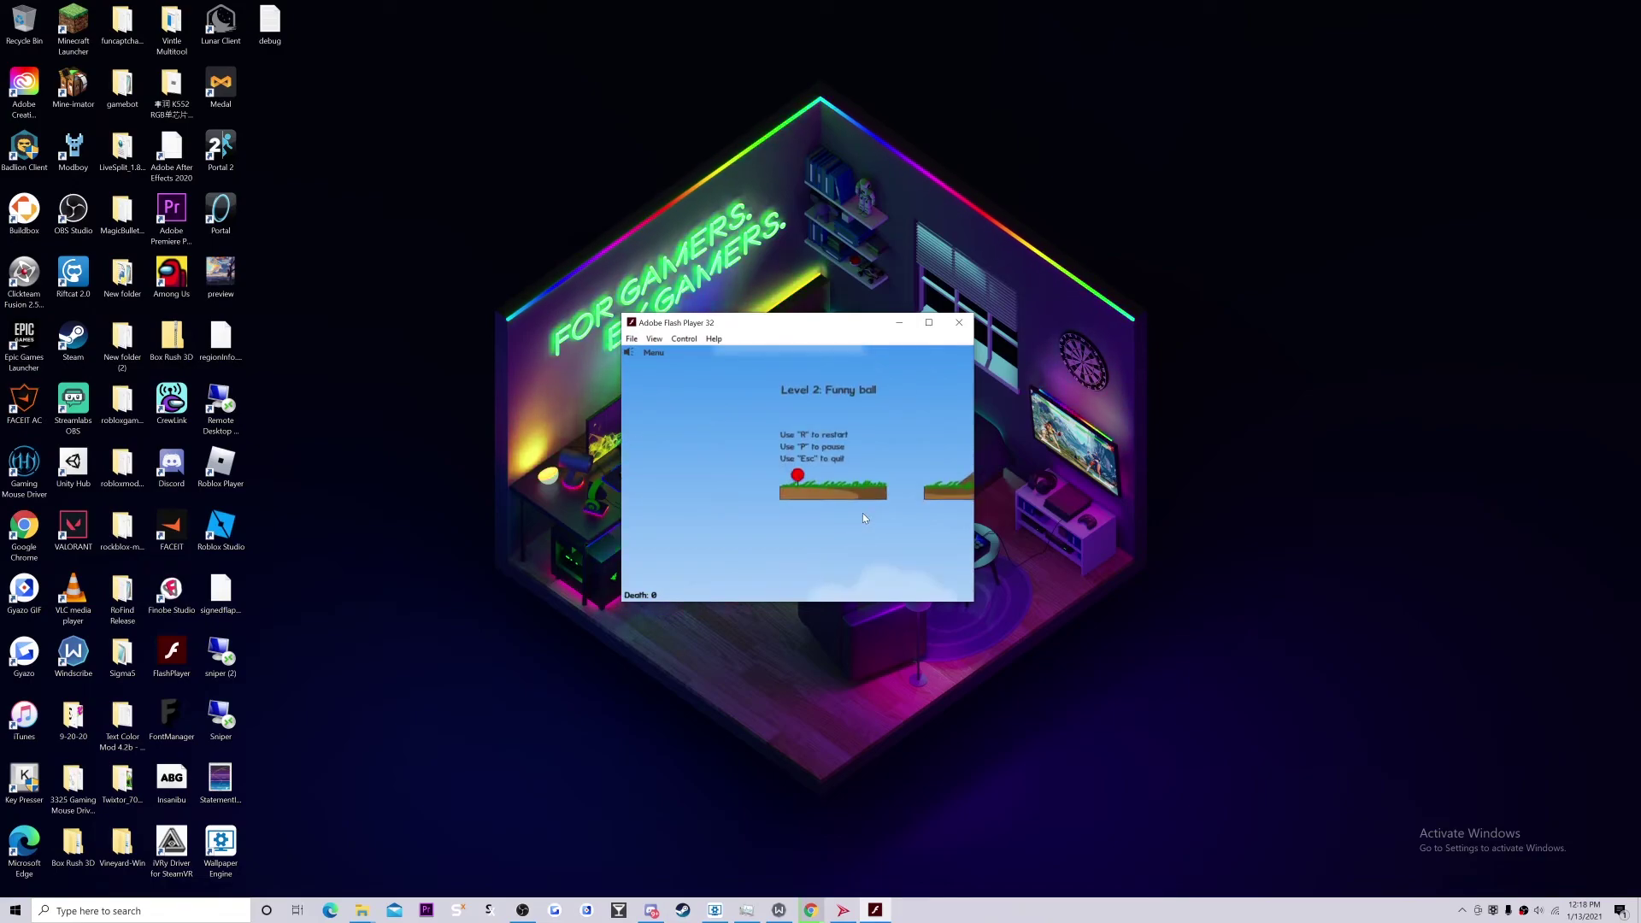
- Play Level 2: Funny ball past the checkpoint and pendulum, toggling pause with P
key(Right)
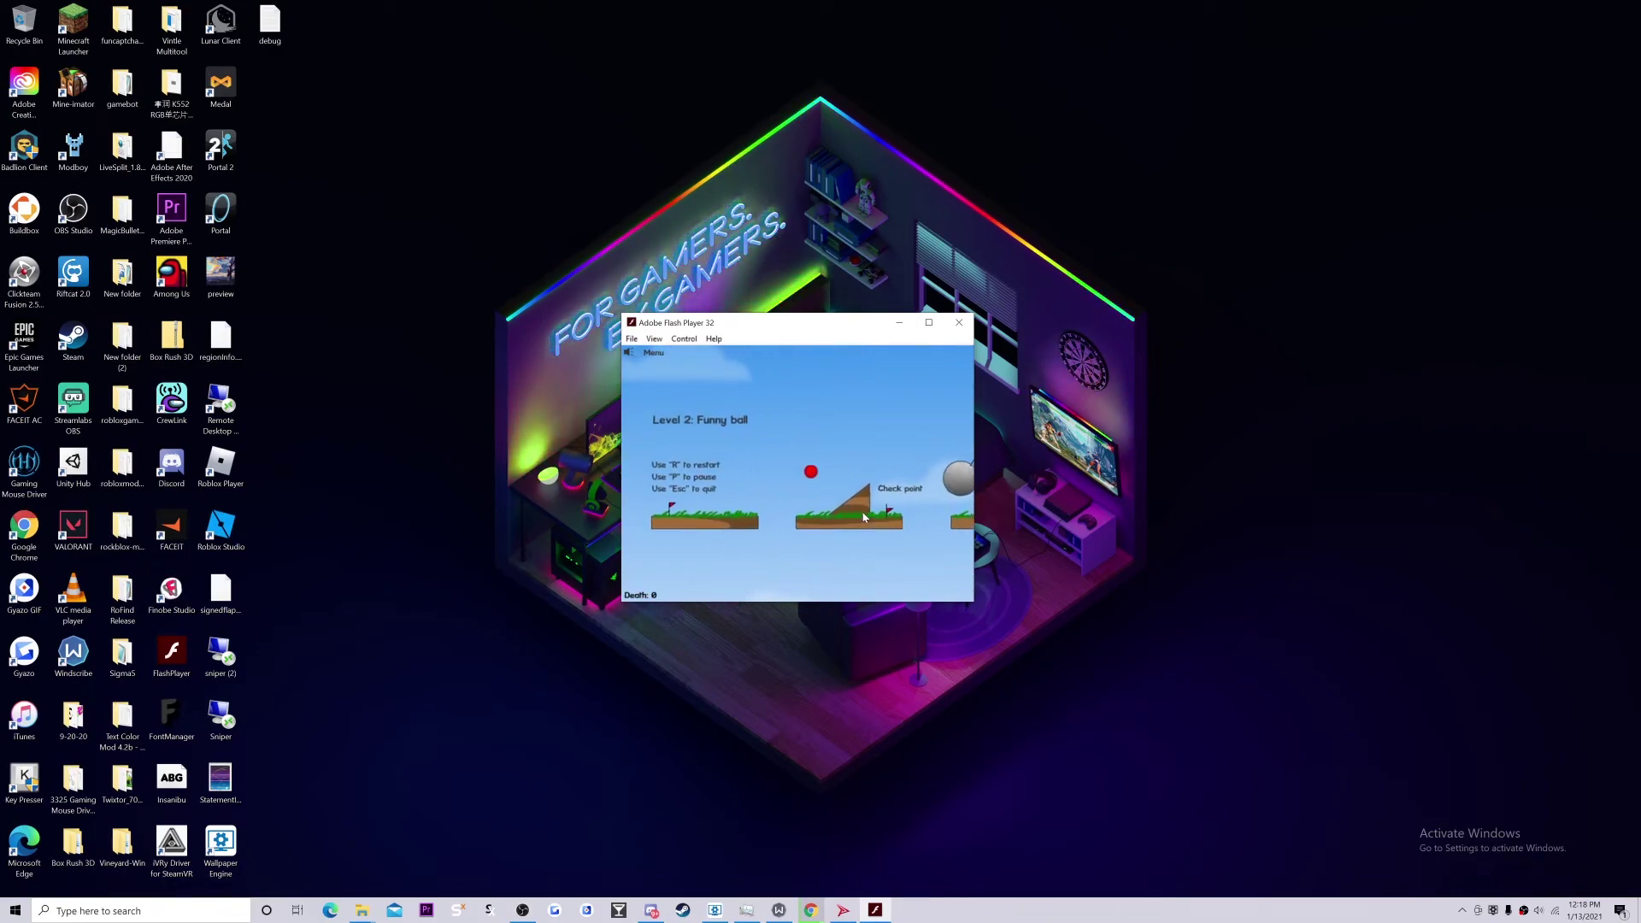
key(Right)
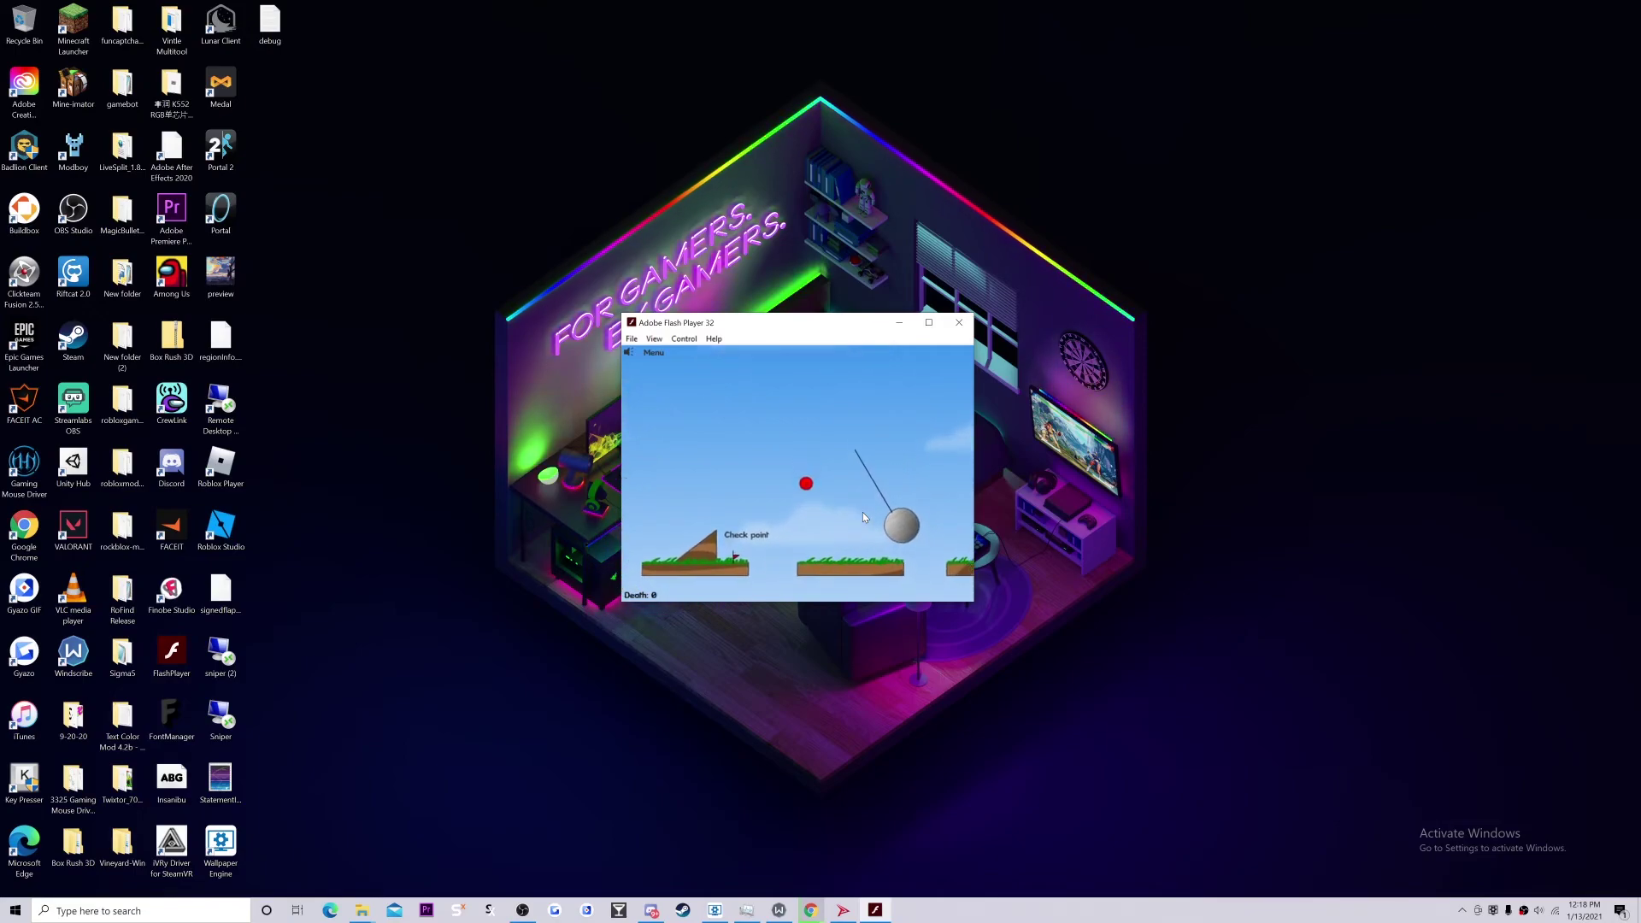
key(Left)
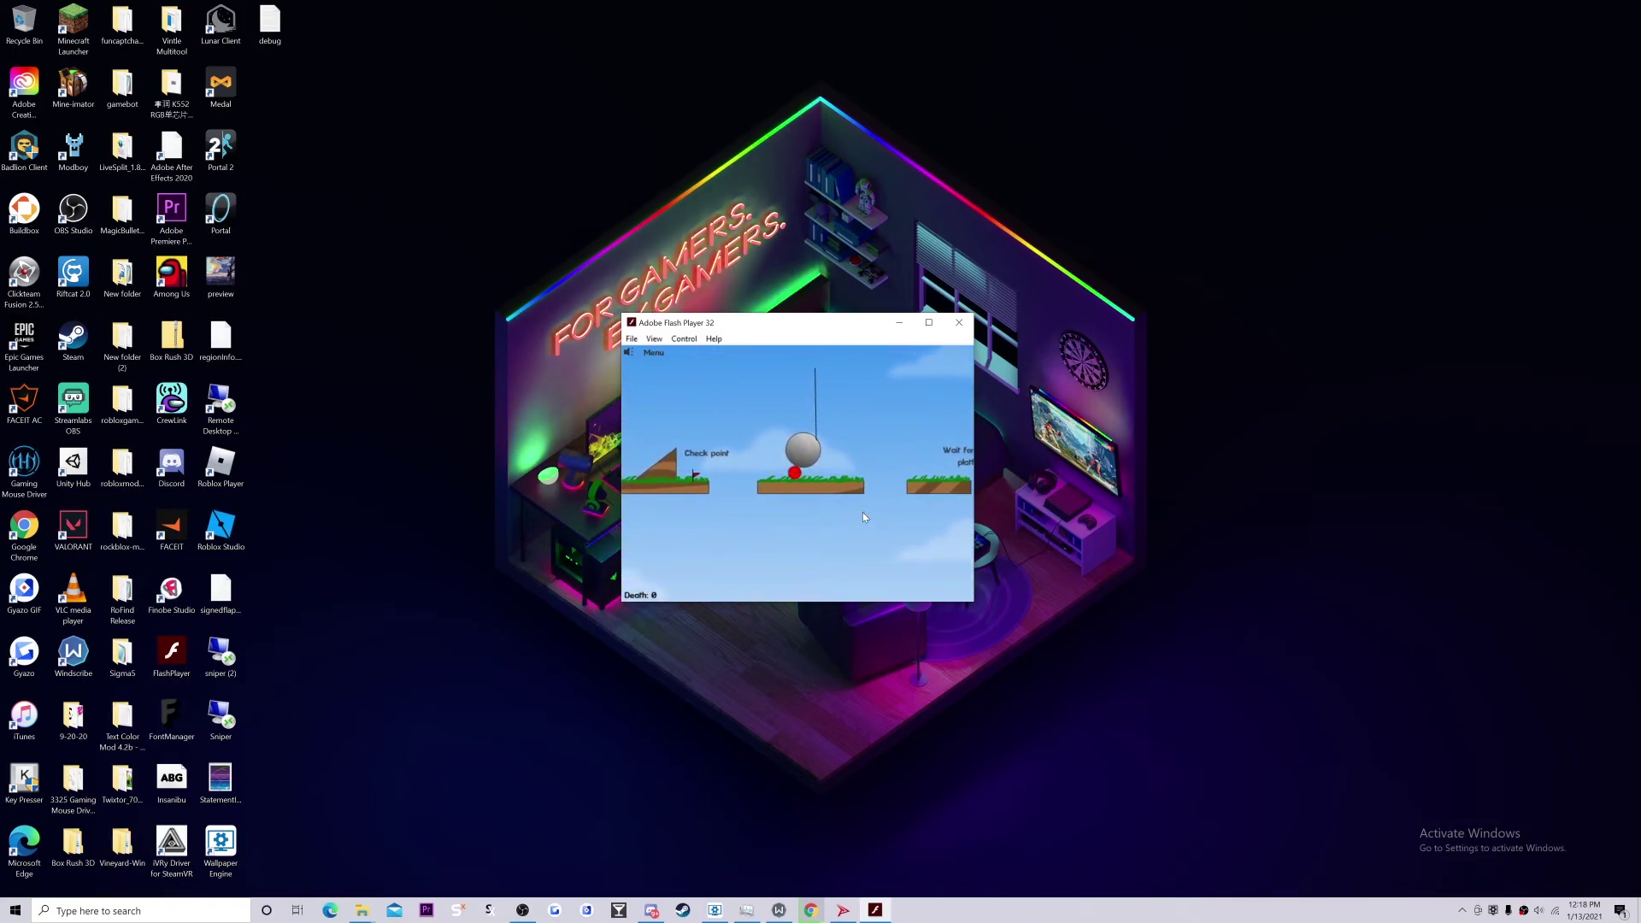
key(Right)
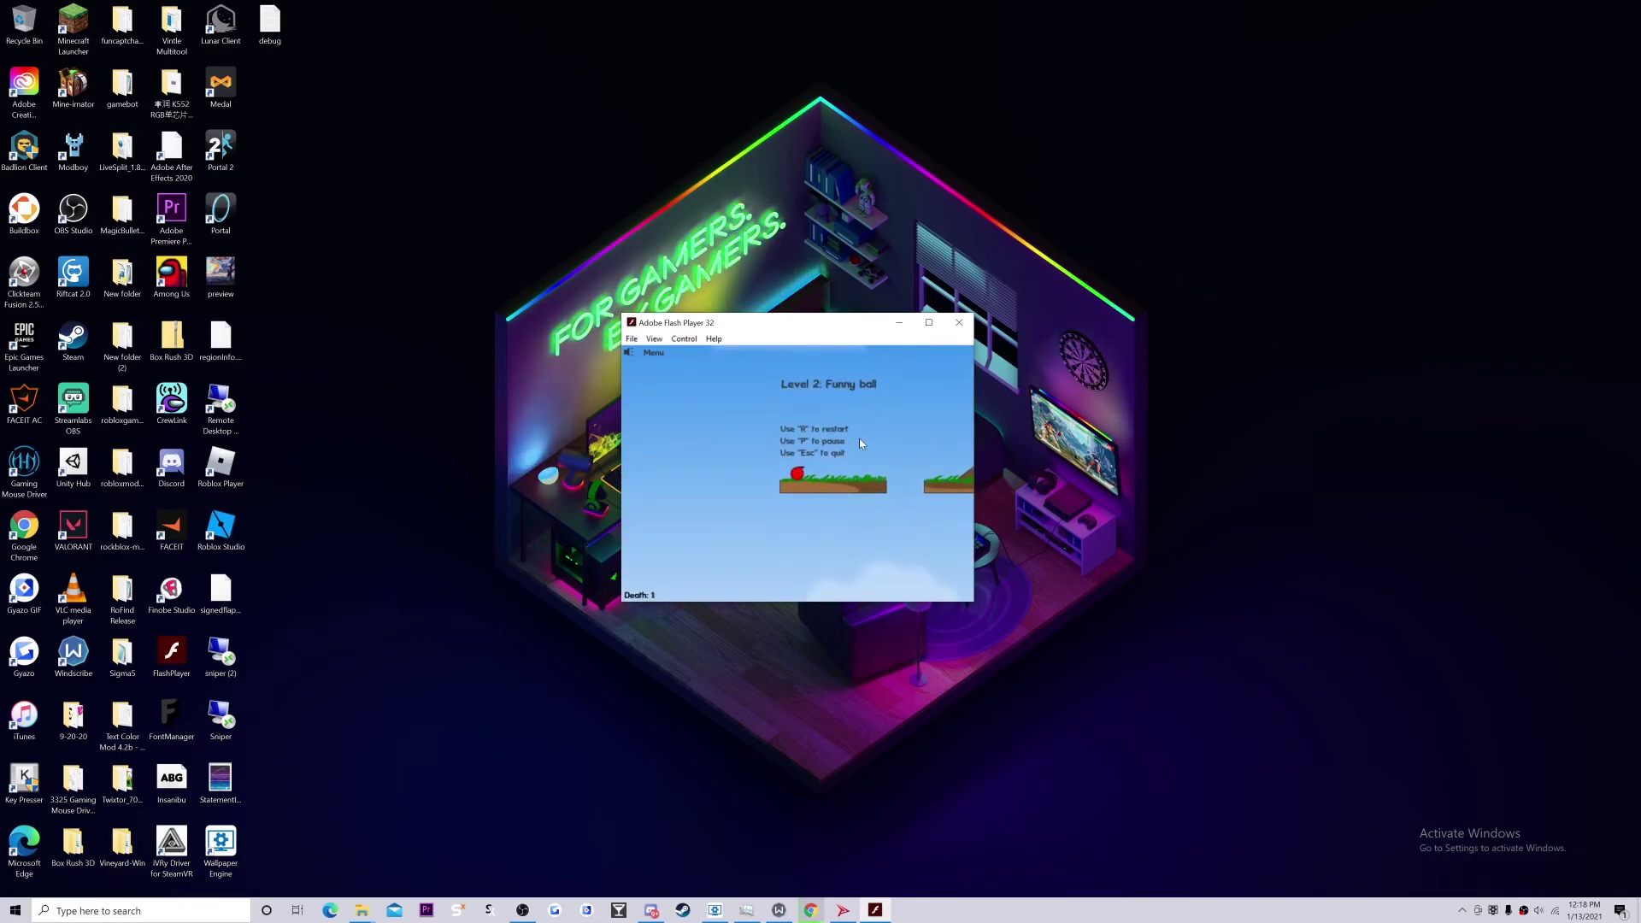
key(Right)
key(p)
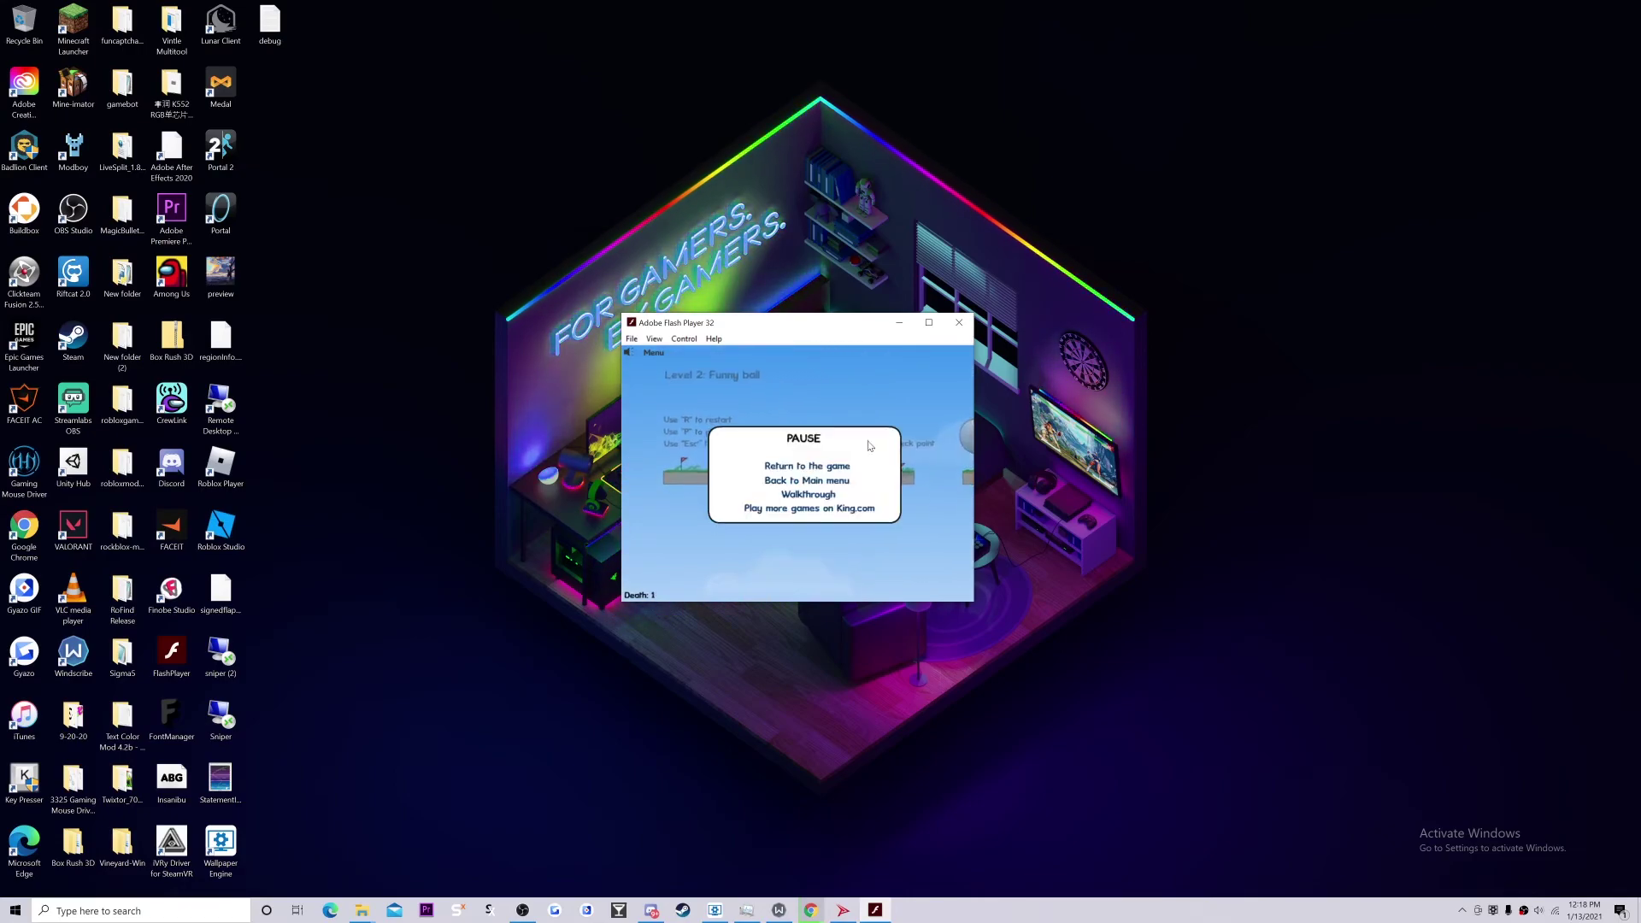
key(p)
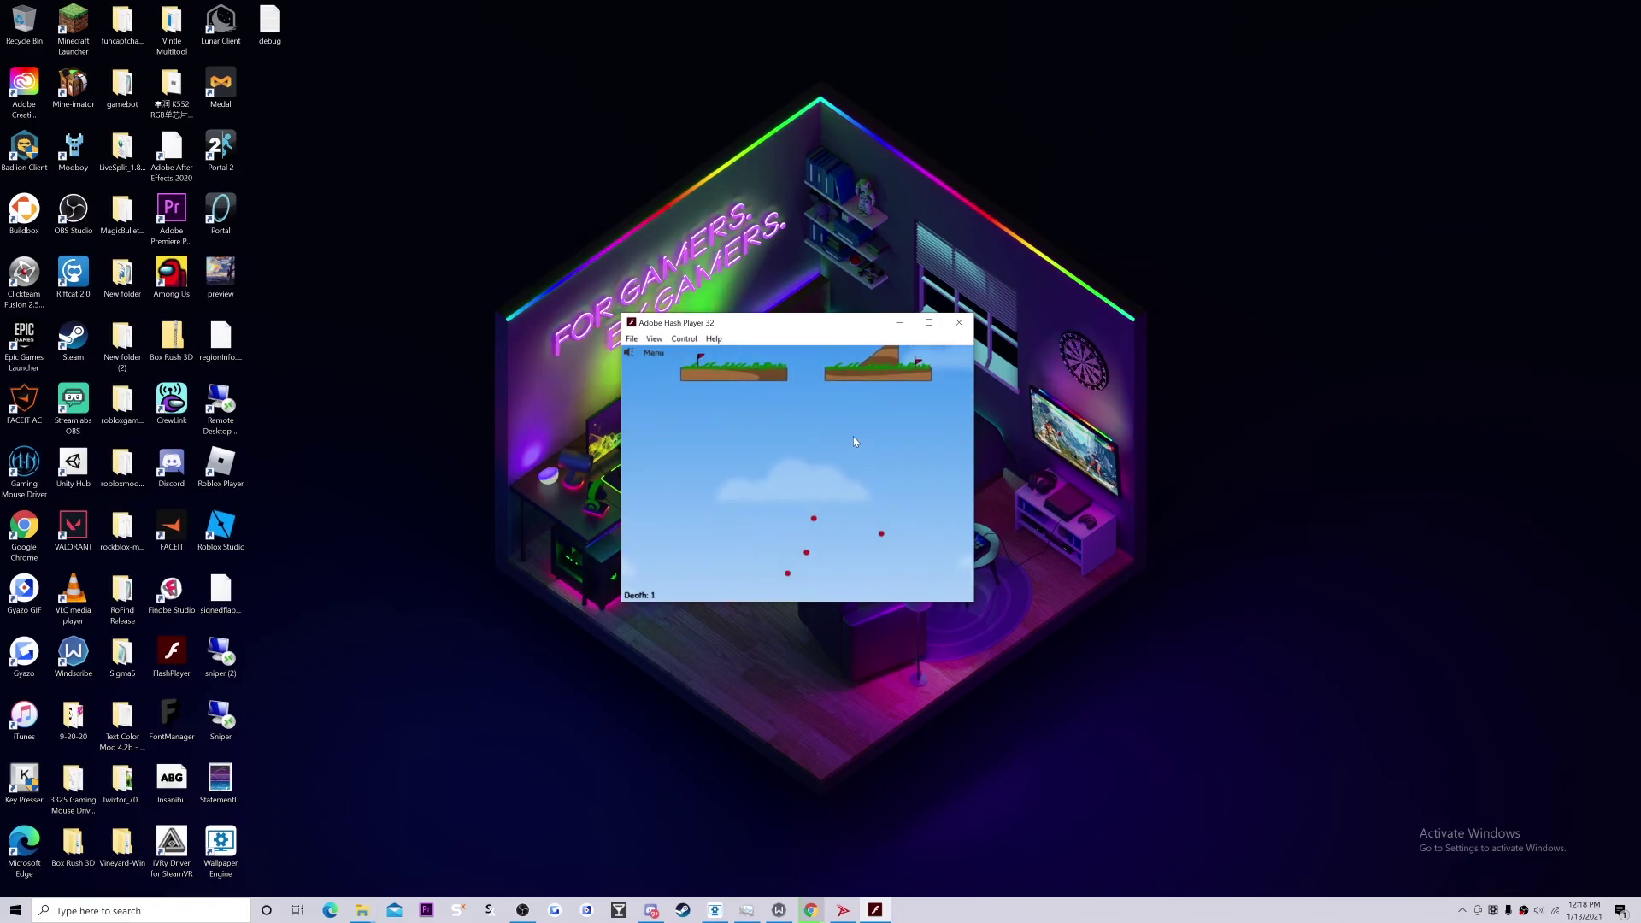
click(681, 339)
click(959, 323)
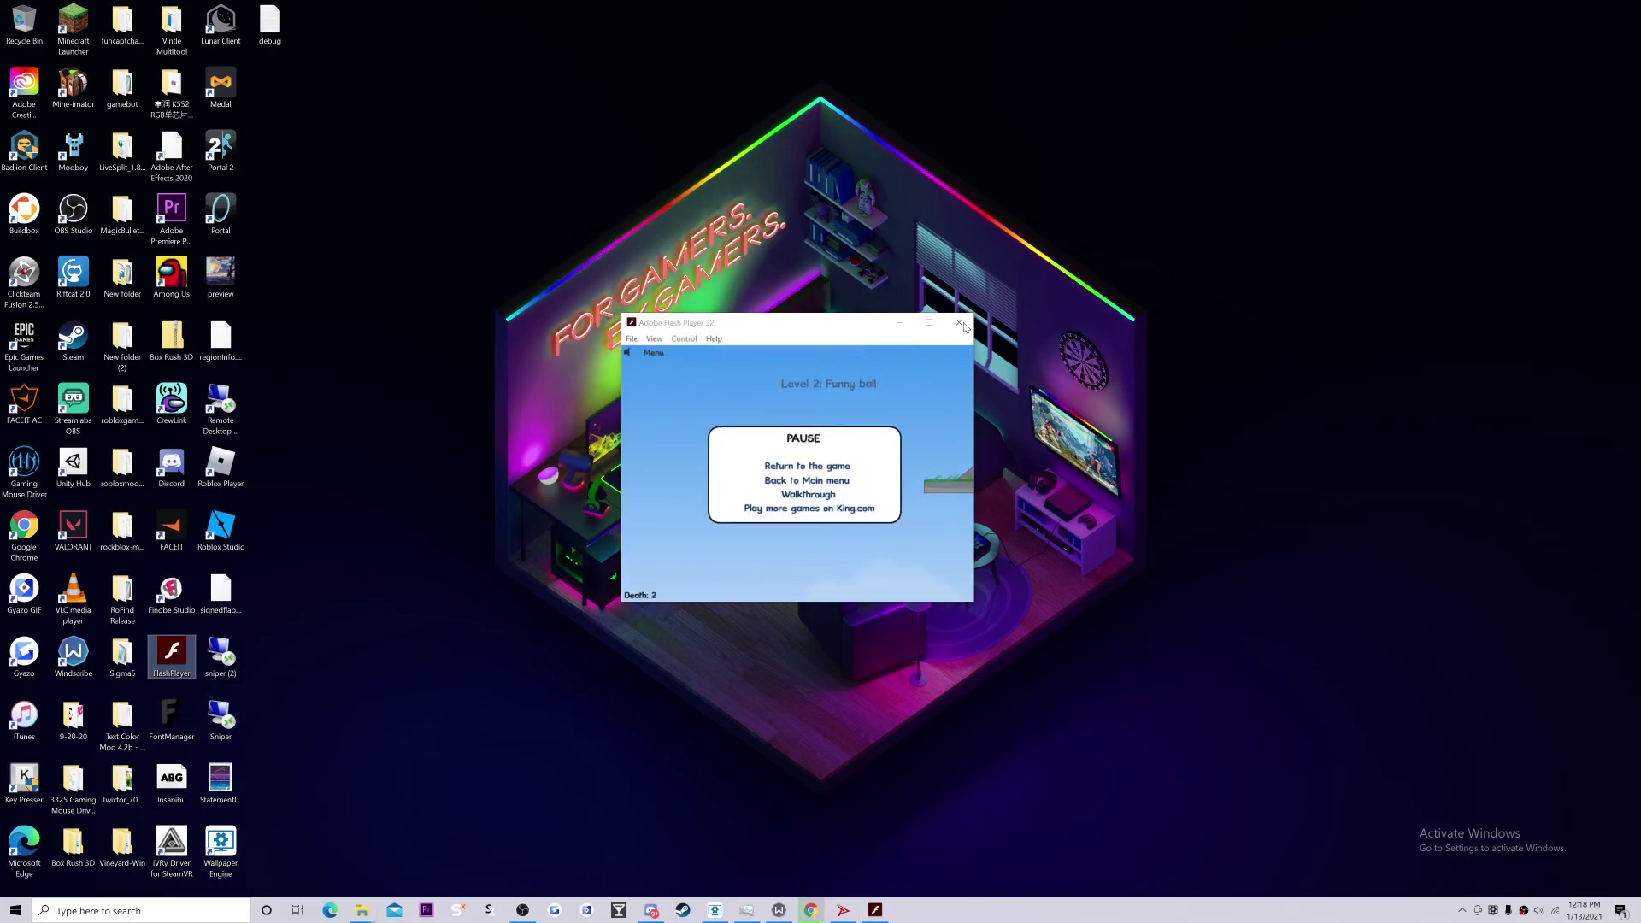
- Close the Adobe Flash Player window running Red Ball
click(959, 323)
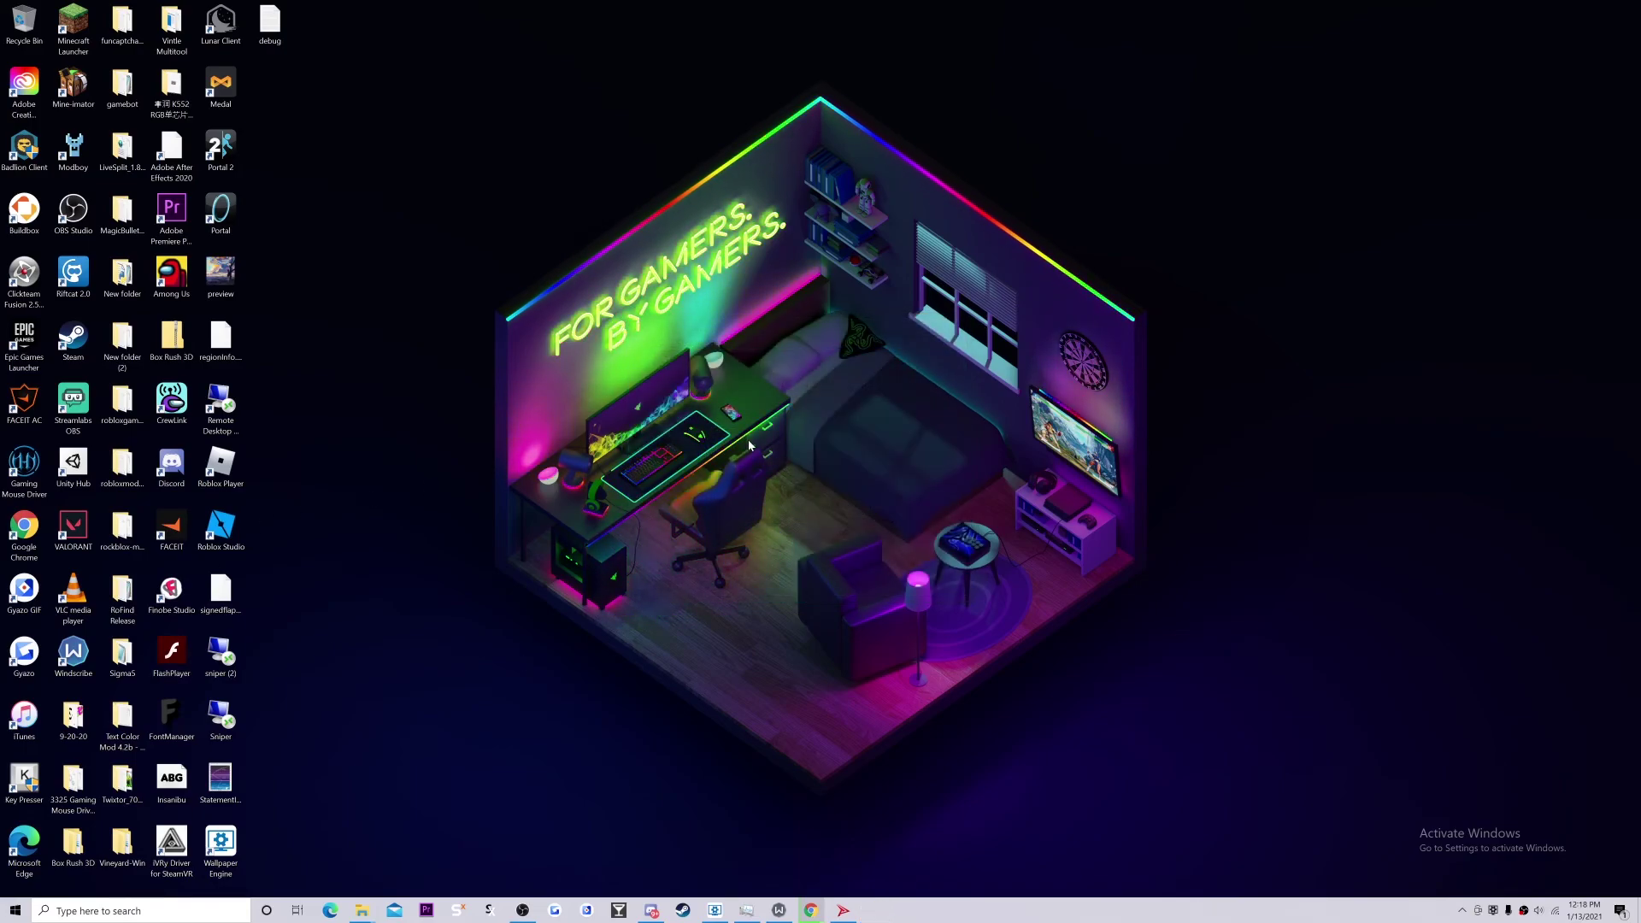